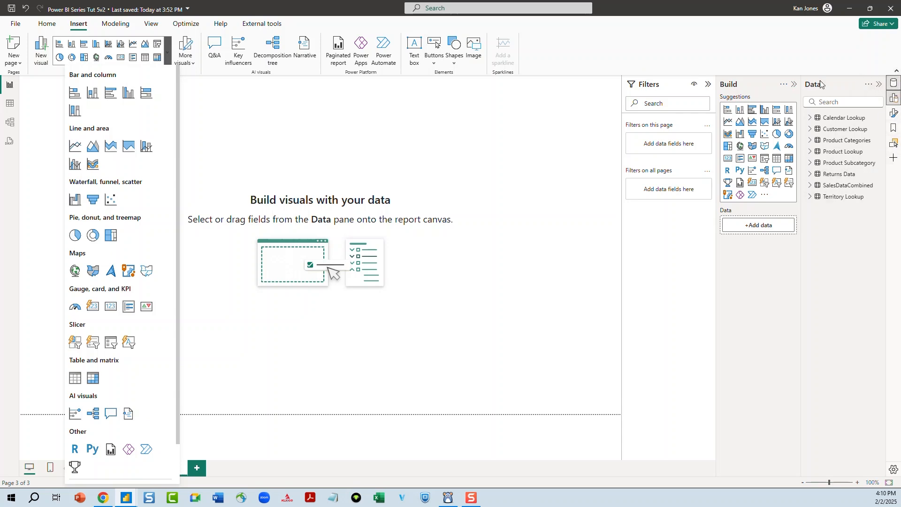
Open the Build, Format, Bookmarks and Selection panes to explore the report's side panes
{"action": "left_click", "coordinate": [878, 85]}
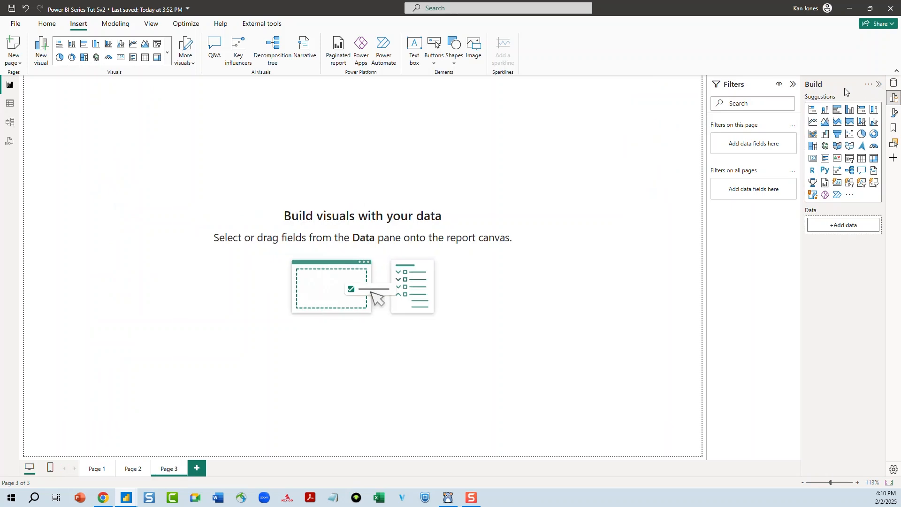
{"action": "left_click", "coordinate": [878, 85]}
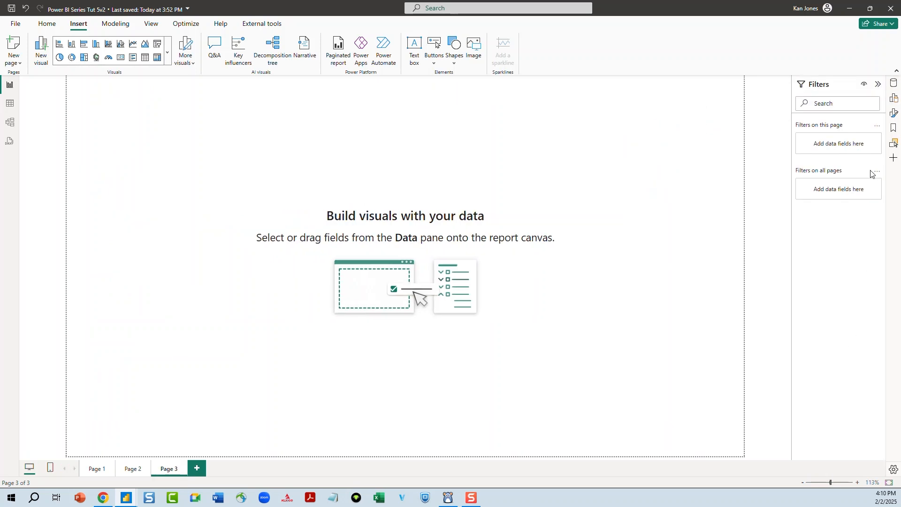
{"action": "left_click", "coordinate": [895, 100]}
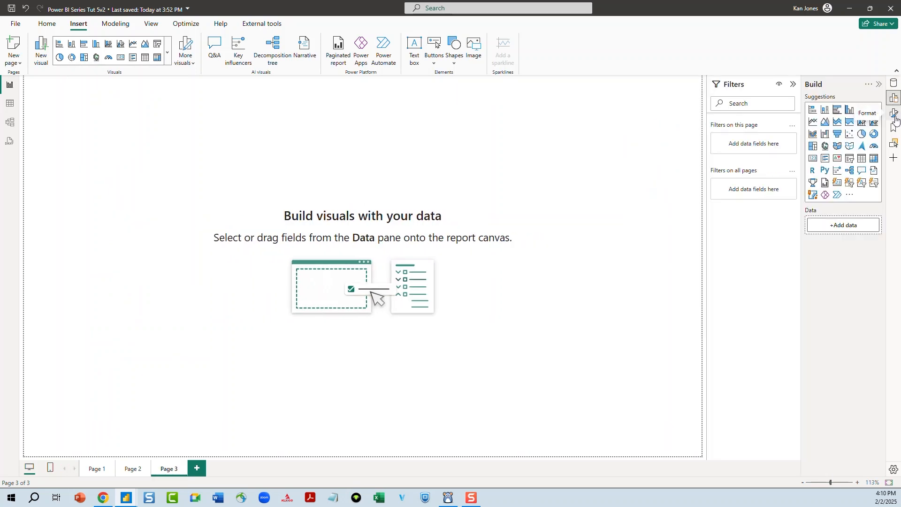
{"action": "left_click", "coordinate": [894, 113]}
{"action": "left_click", "coordinate": [894, 129]}
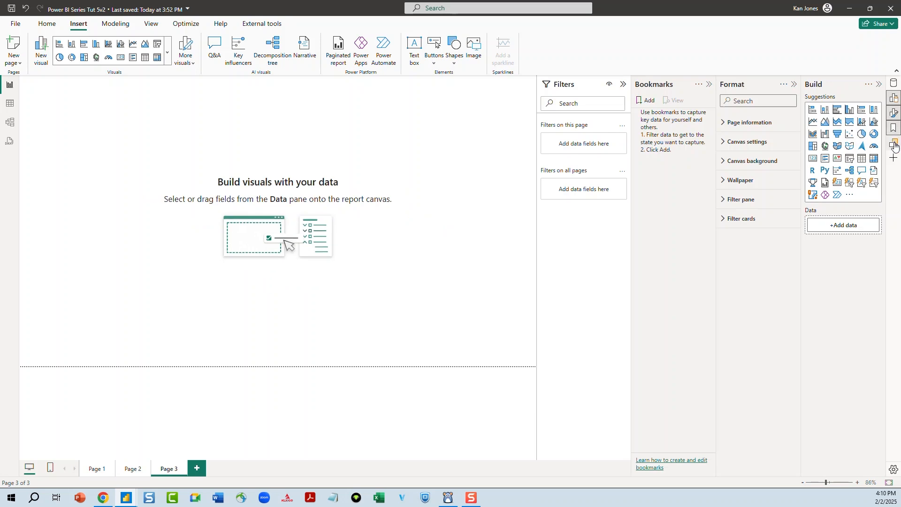
{"action": "left_click", "coordinate": [894, 144]}
{"action": "left_click", "coordinate": [893, 159]}
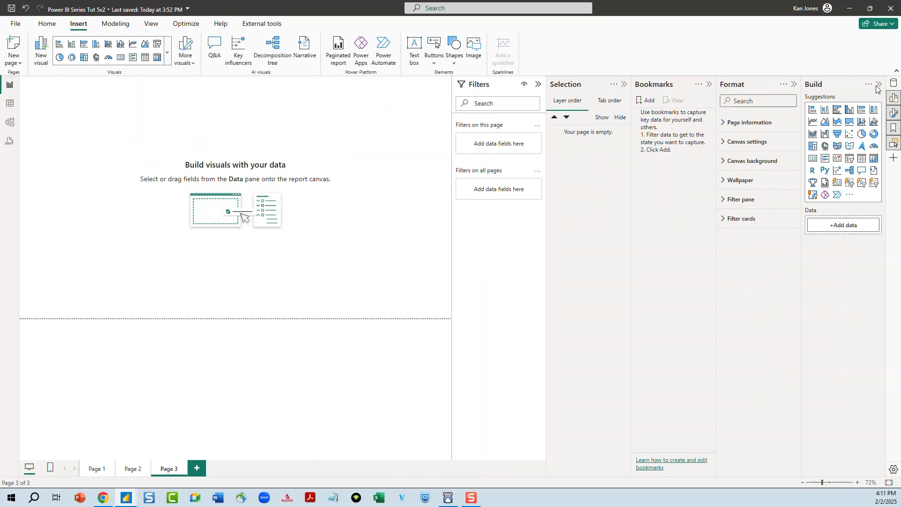
Collapse the extra panes, leaving only the Filters, Format and Build panes open
{"action": "left_click", "coordinate": [878, 86]}
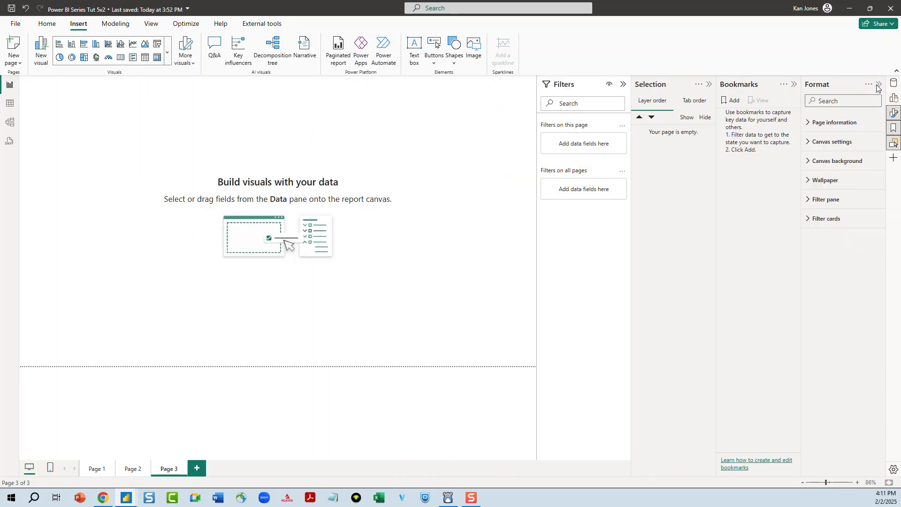
{"action": "left_click", "coordinate": [877, 85]}
{"action": "left_click", "coordinate": [878, 86]}
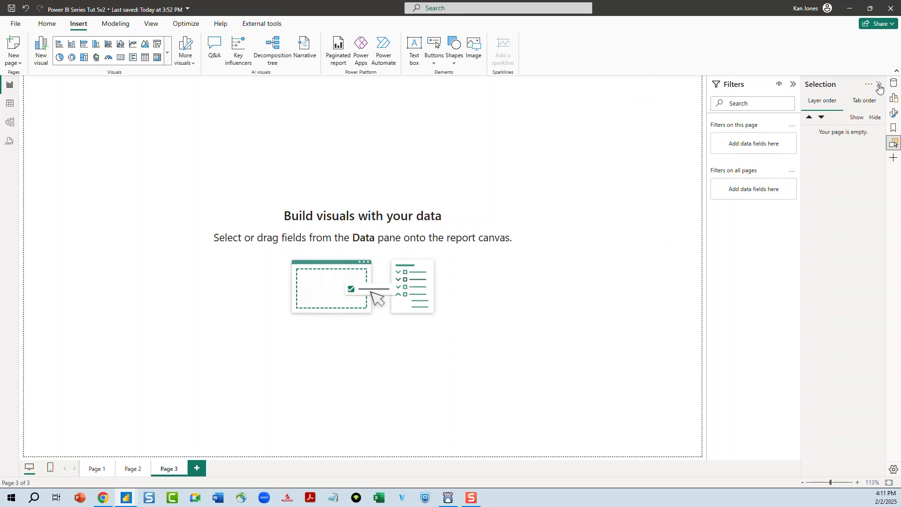
{"action": "left_click", "coordinate": [879, 85]}
{"action": "left_click", "coordinate": [894, 99]}
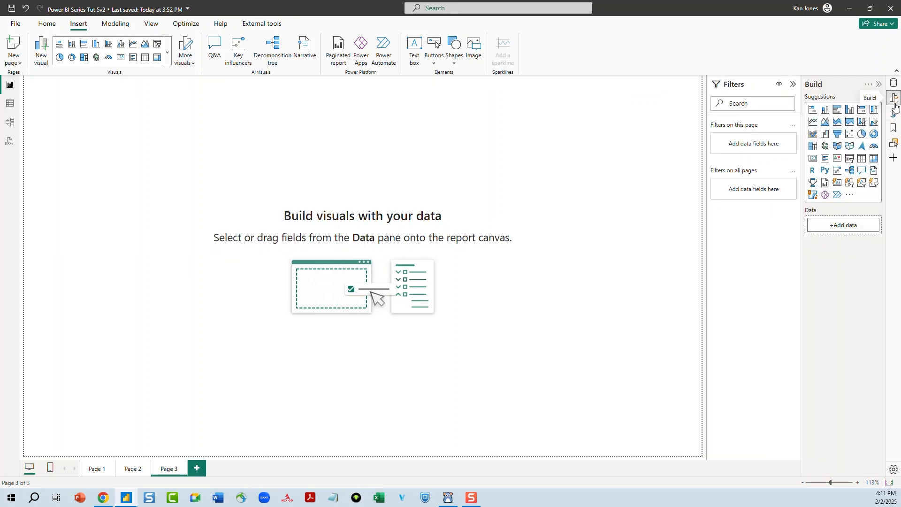
{"action": "left_click", "coordinate": [895, 113]}
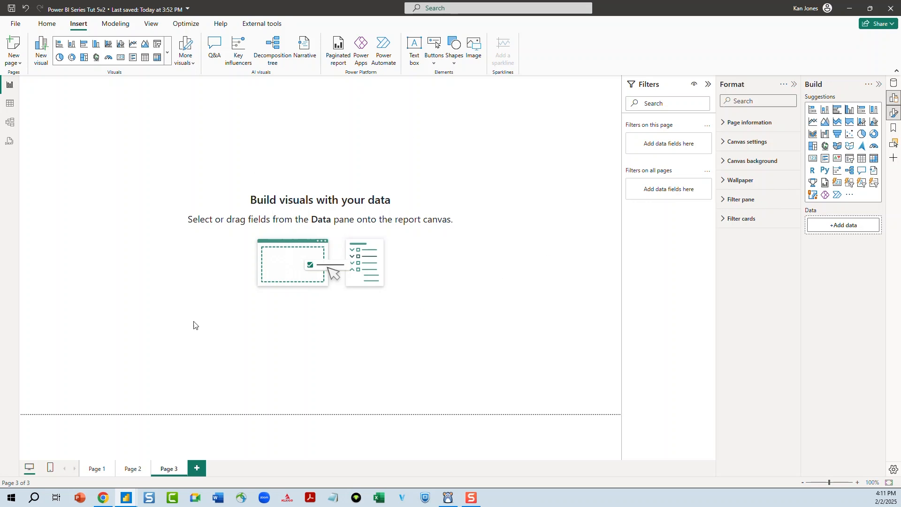
Insert a clustered bar chart, widen it and move it to the lower left of the canvas
{"action": "left_click", "coordinate": [167, 53]}
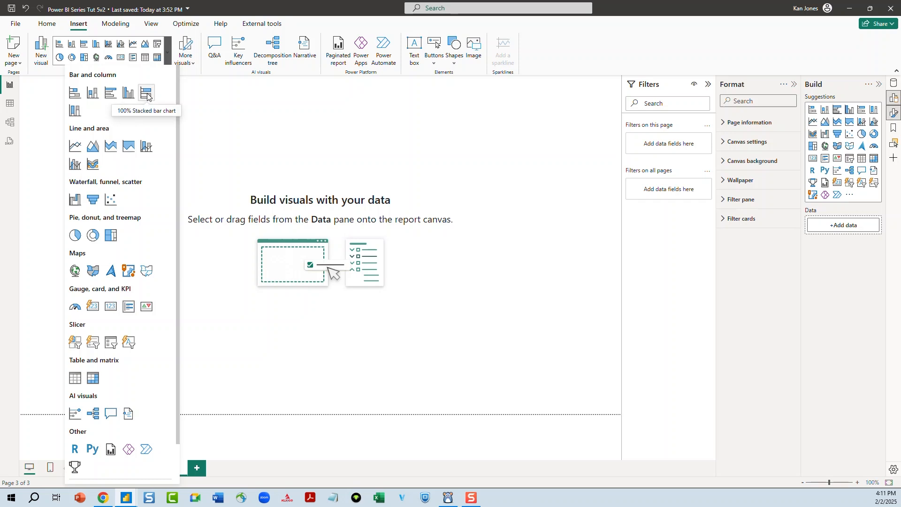
{"action": "left_click", "coordinate": [74, 92]}
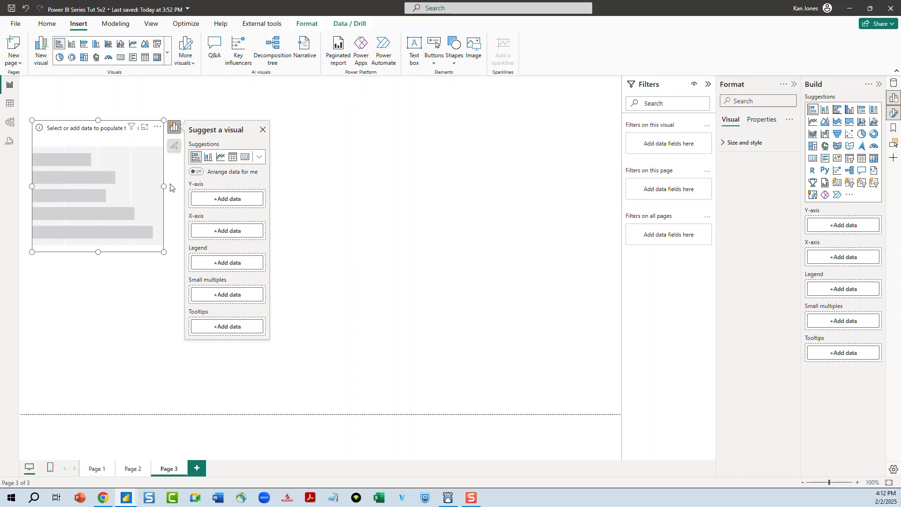
{"action": "left_click_drag", "start_coordinate": [167, 190], "coordinate": [253, 217]}
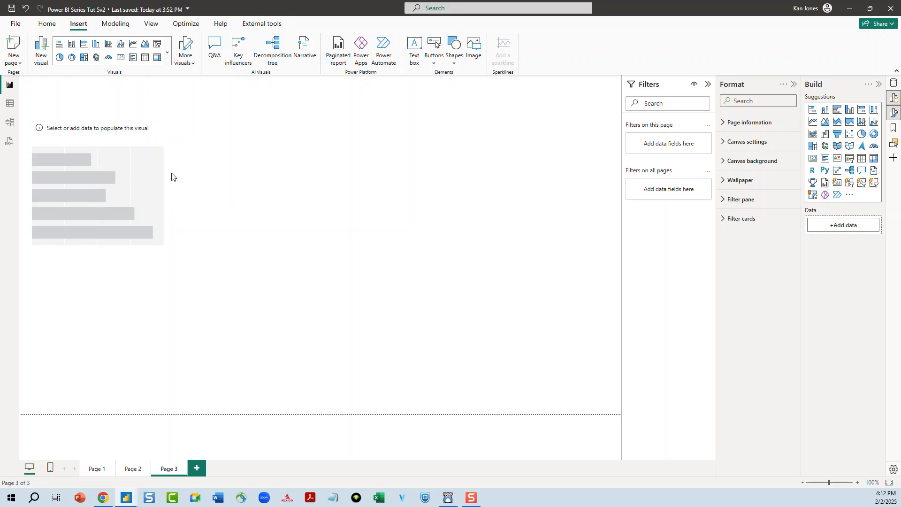
{"action": "left_click", "coordinate": [162, 186]}
{"action": "left_click_drag", "start_coordinate": [165, 186], "coordinate": [258, 197]}
{"action": "left_click_drag", "start_coordinate": [210, 126], "coordinate": [203, 281]}
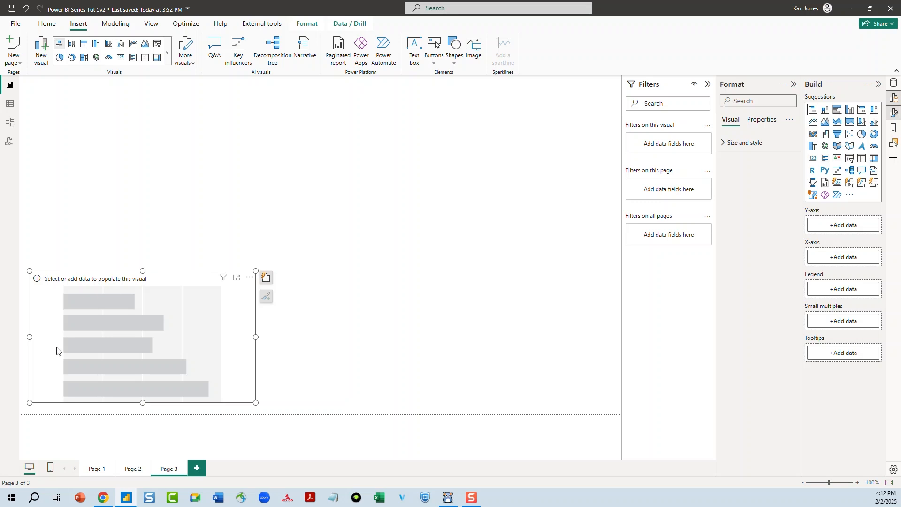
{"action": "left_click_drag", "start_coordinate": [241, 316], "coordinate": [241, 306]}
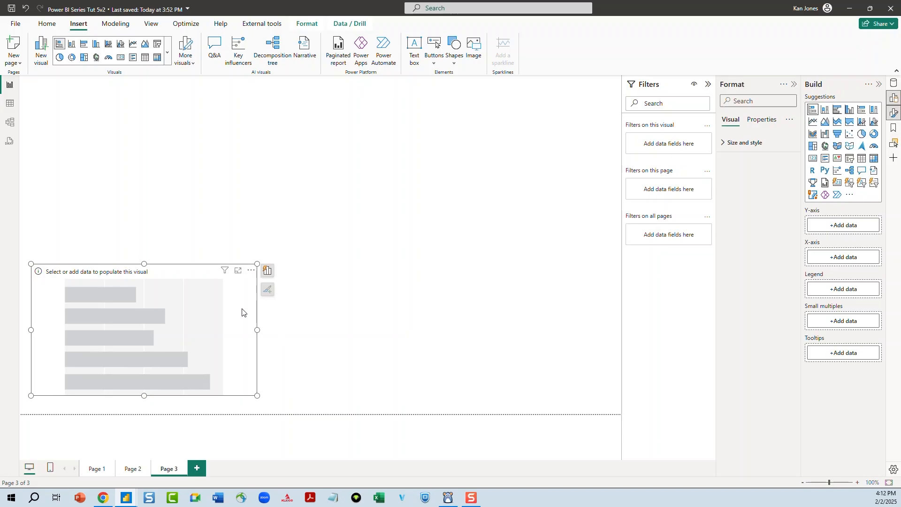
Try adding CategoryName and Total Sales to the bar chart from the Data pane, then undo both additions
{"action": "left_click", "coordinate": [894, 83]}
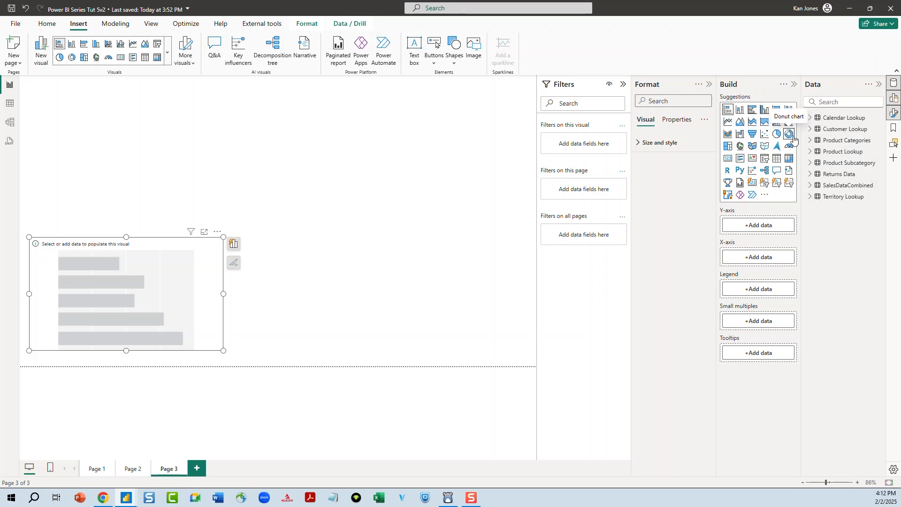
{"action": "left_click", "coordinate": [810, 141]}
{"action": "left_click", "coordinate": [825, 152]}
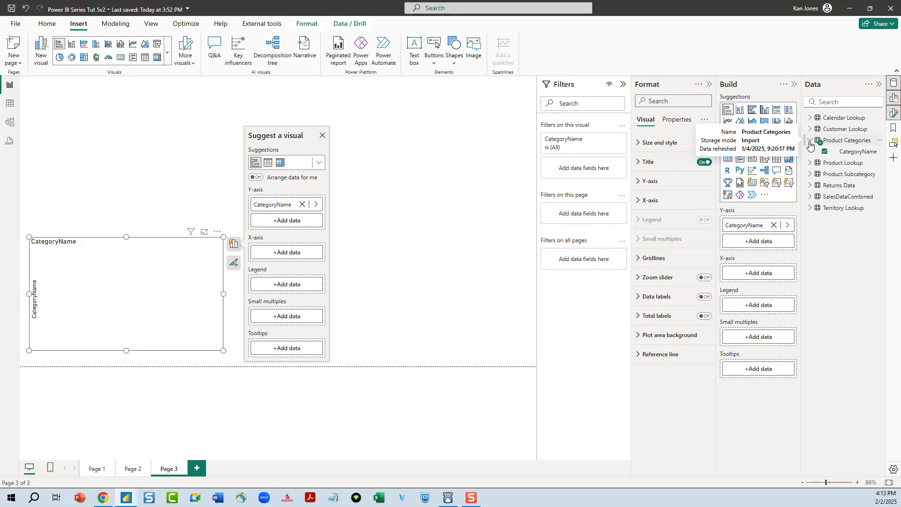
{"action": "left_click", "coordinate": [810, 197]}
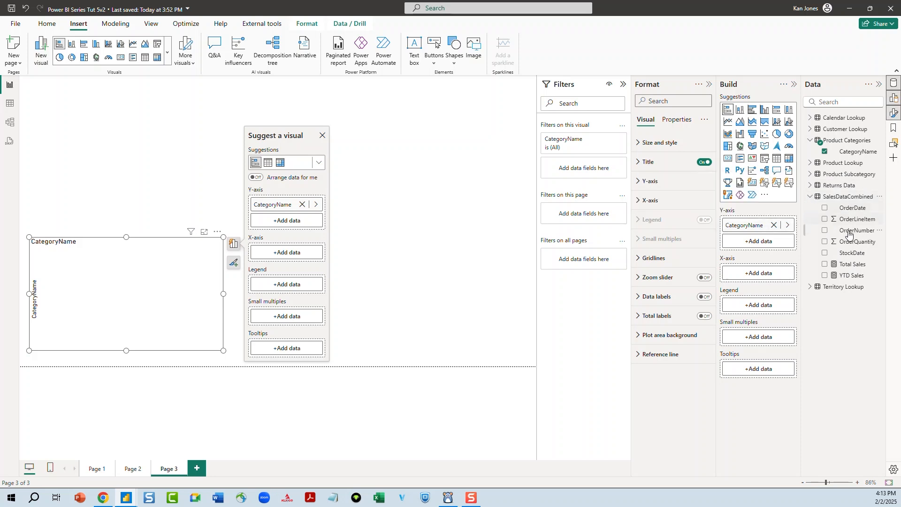
{"action": "left_click", "coordinate": [825, 264]}
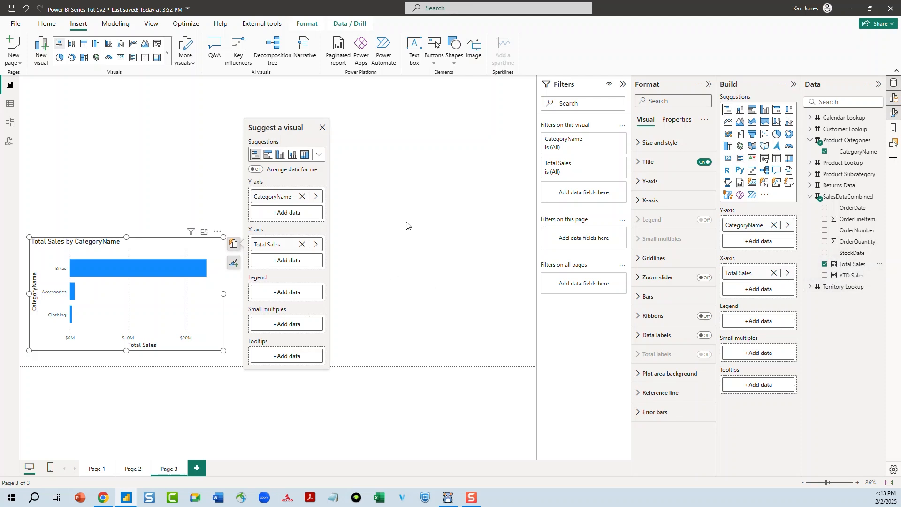
{"action": "key", "text": "ctrl+z"}
{"action": "key", "text": "ctrl+z"}
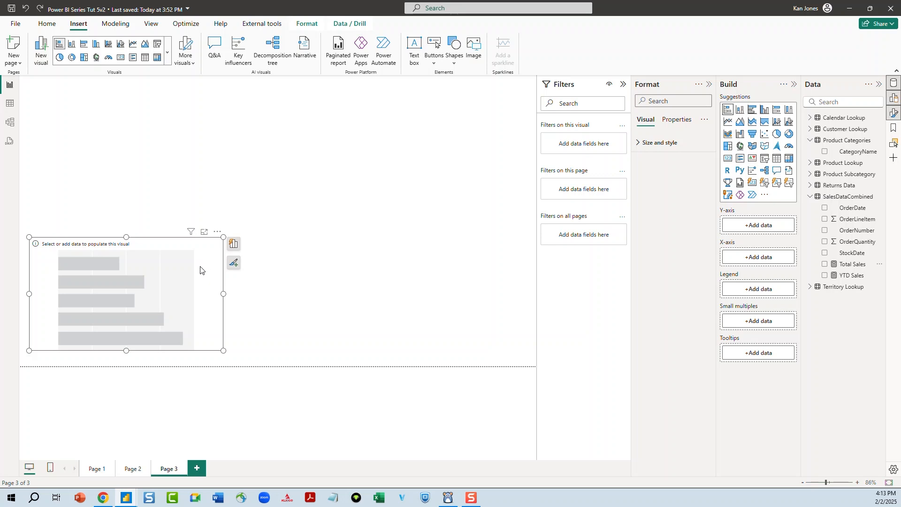
Using the visual's own data builder, put CategoryName on the Y-axis and Total Sales on the X-axis
{"action": "left_click", "coordinate": [234, 245]}
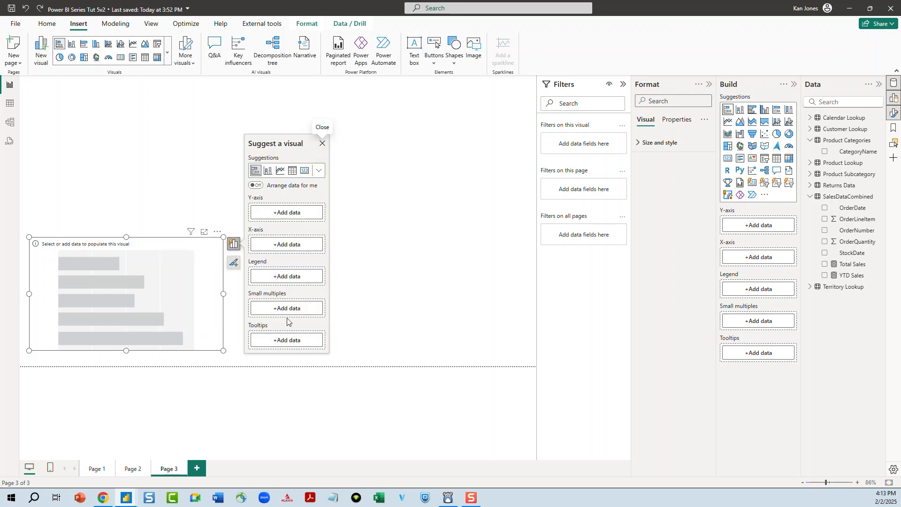
{"action": "left_click", "coordinate": [288, 213]}
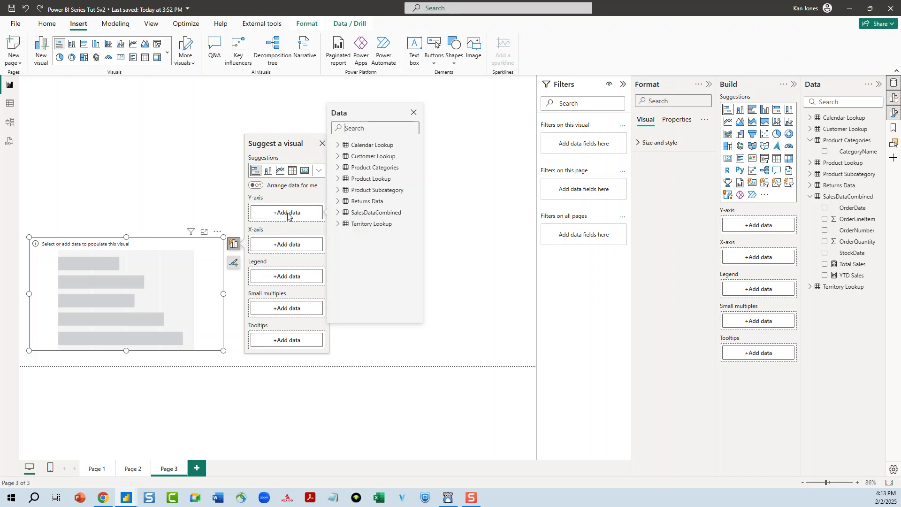
{"action": "left_click", "coordinate": [338, 168]}
{"action": "left_click", "coordinate": [352, 179]}
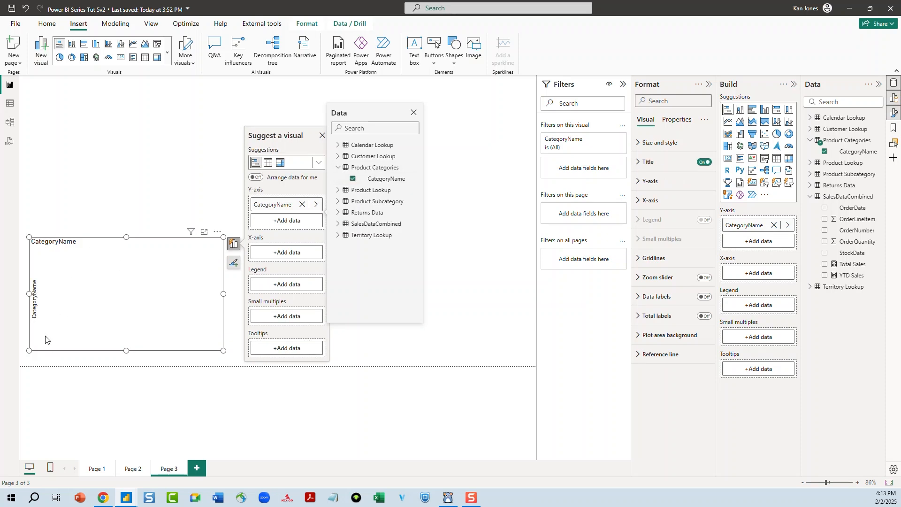
{"action": "left_click", "coordinate": [292, 254]}
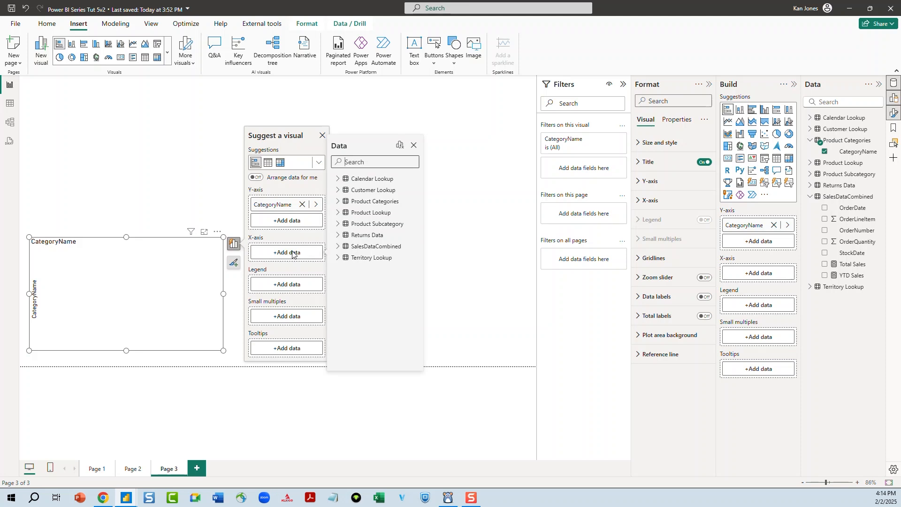
{"action": "left_click", "coordinate": [339, 247]}
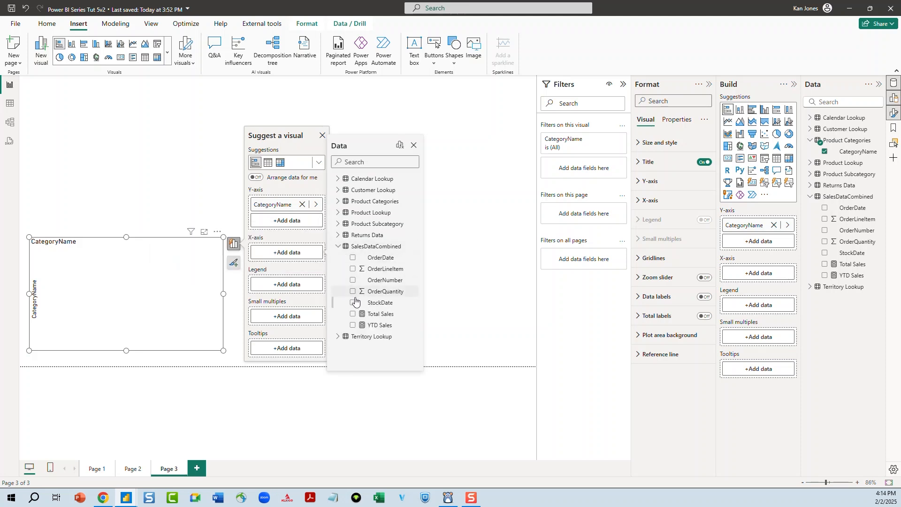
{"action": "left_click", "coordinate": [352, 314]}
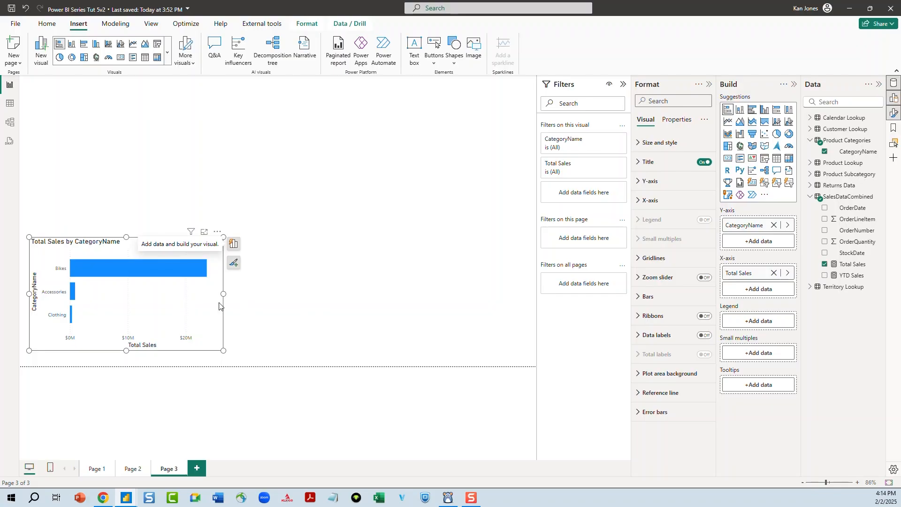
Widen the bar chart slightly to the right
{"action": "left_click_drag", "start_coordinate": [224, 295], "coordinate": [267, 296]}
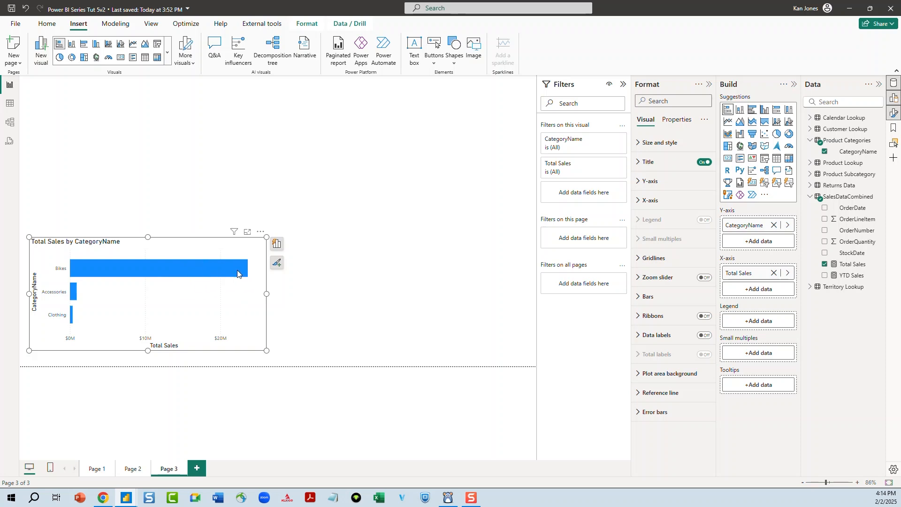
{"action": "mouse_move", "coordinate": [231, 272]}
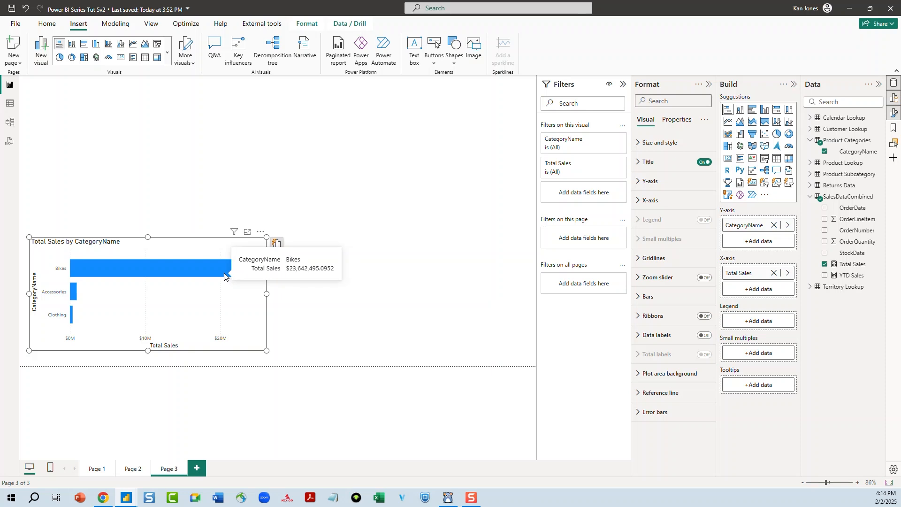
{"action": "mouse_move", "coordinate": [75, 293]}
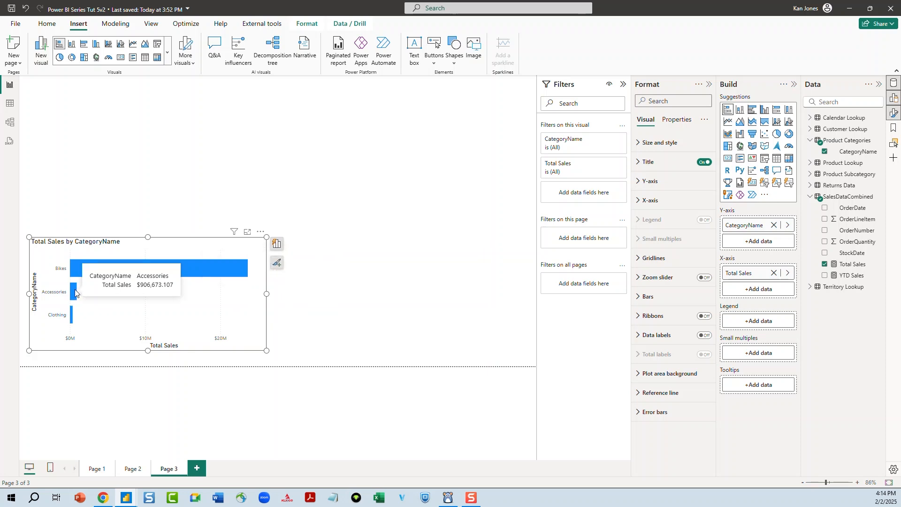
{"action": "mouse_move", "coordinate": [76, 268]}
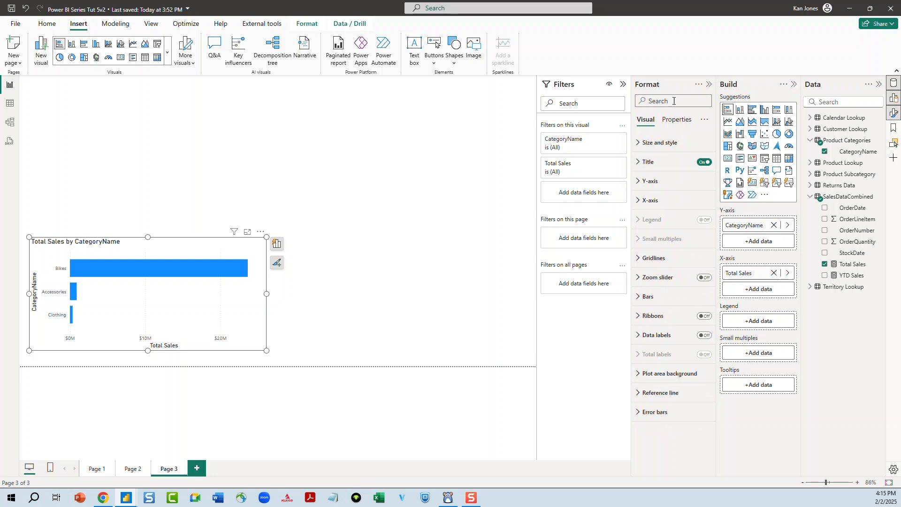
Open the chart's title formatting and change the title text to Total Sales by Category
{"action": "left_click", "coordinate": [277, 263]}
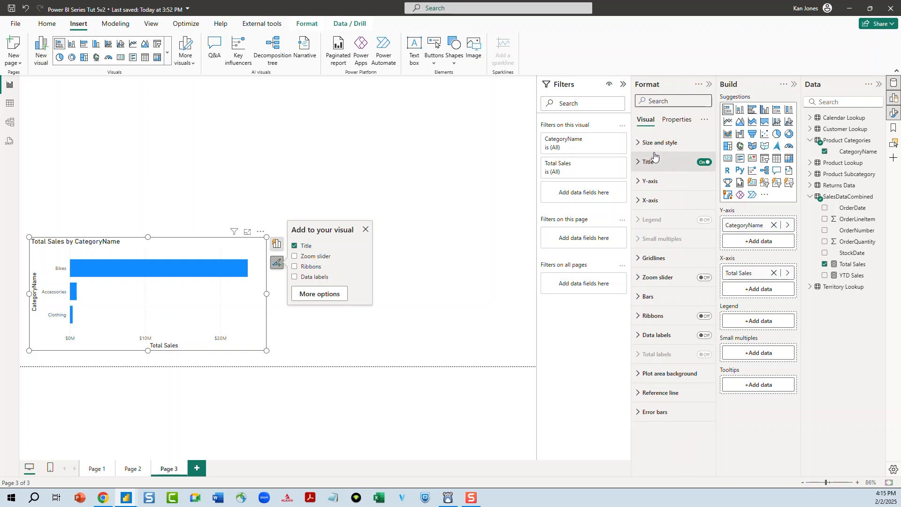
{"action": "left_click", "coordinate": [669, 163]}
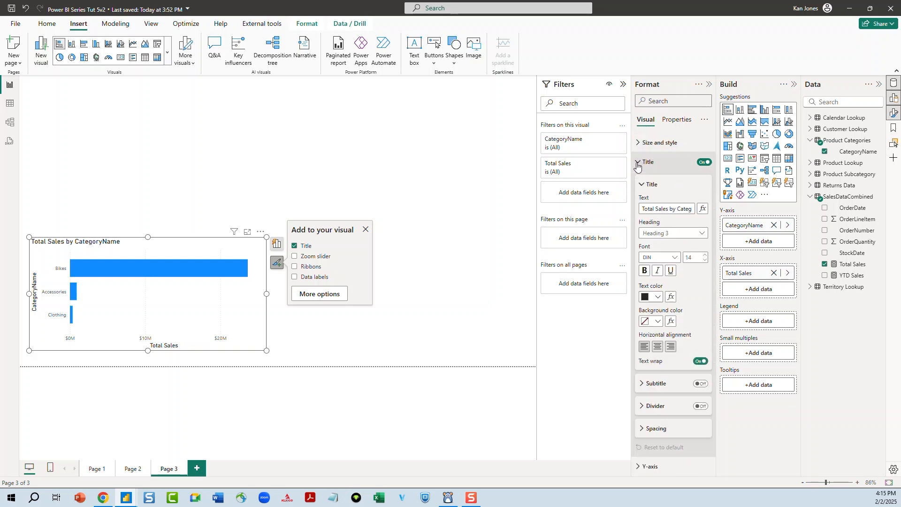
{"action": "left_click", "coordinate": [668, 209]}
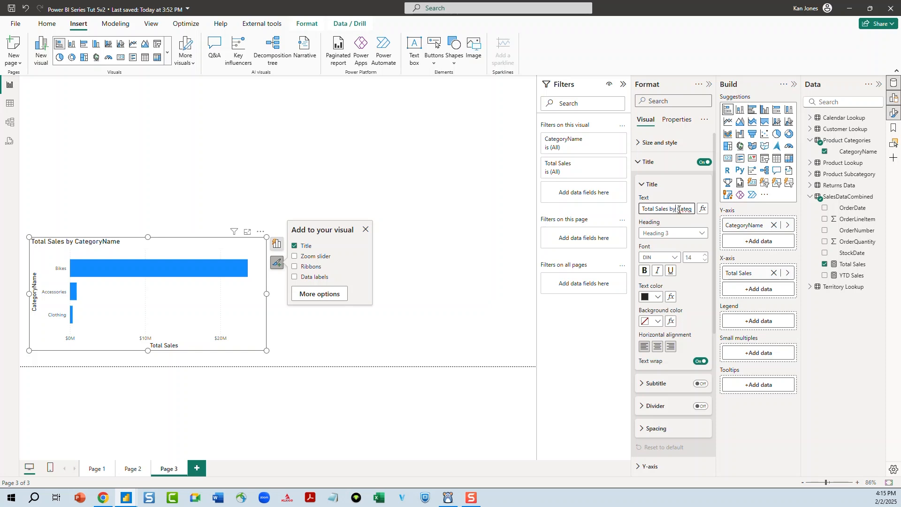
{"action": "left_click_drag", "start_coordinate": [689, 210], "coordinate": [690, 209]}
{"action": "key", "text": "BackSpace"}
{"action": "key", "text": "BackSpace"}
{"action": "key", "text": "BackSpace"}
{"action": "key", "text": "BackSpace"}
Center the chart title and increase its font size to 16
{"action": "left_click", "coordinate": [659, 347]}
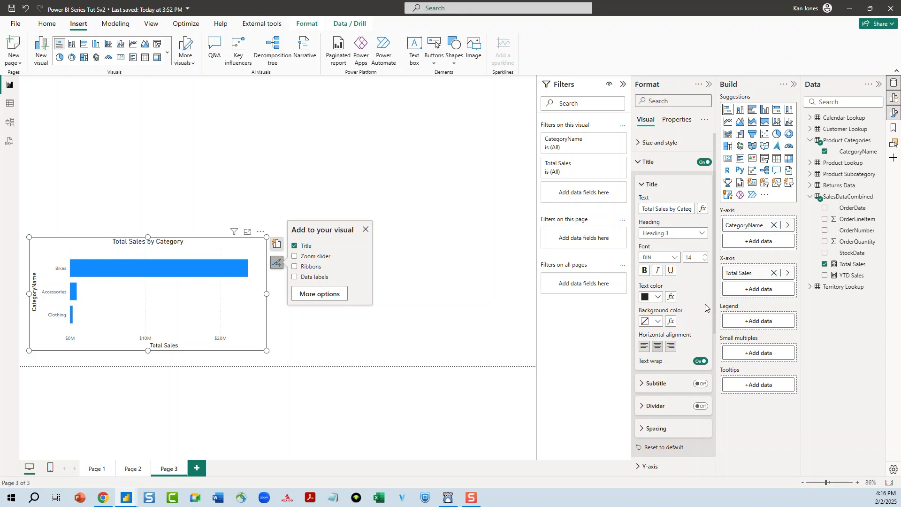
{"action": "left_click", "coordinate": [707, 255]}
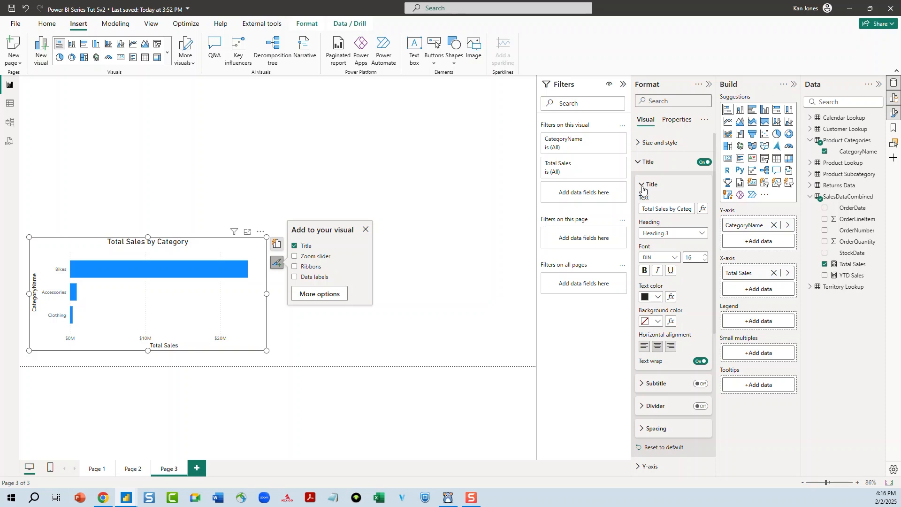
{"action": "scroll", "coordinate": [678, 359], "scroll_direction": "down", "scroll_amount": 1}
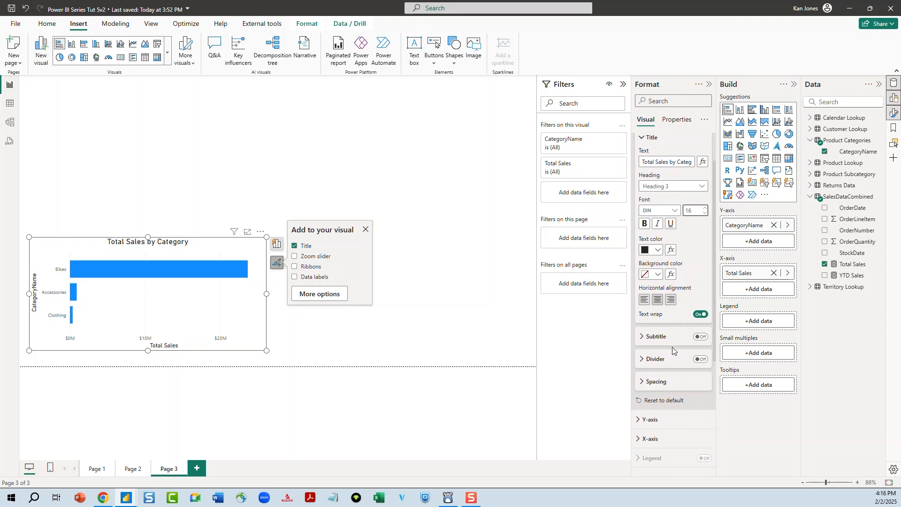
Collapse the title settings and turn off the Y-axis title
{"action": "scroll", "coordinate": [642, 160], "scroll_direction": "up", "scroll_amount": 1}
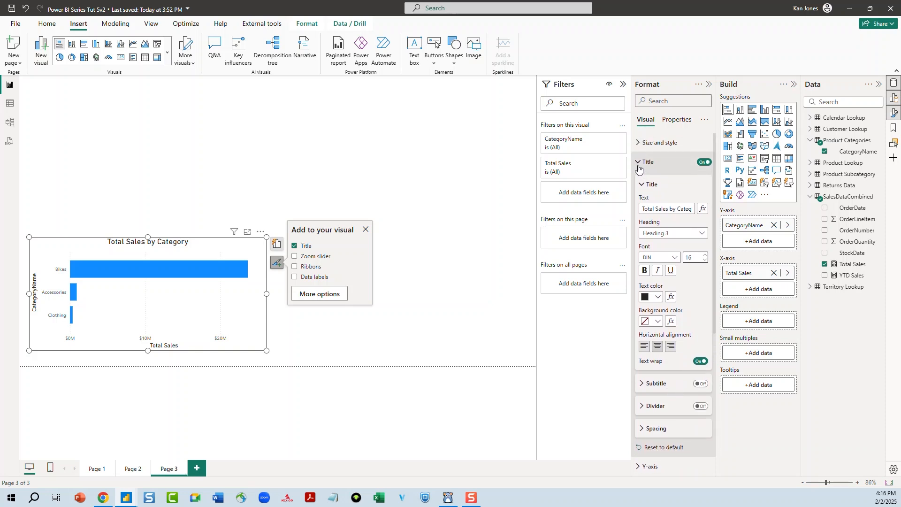
{"action": "left_click", "coordinate": [639, 162]}
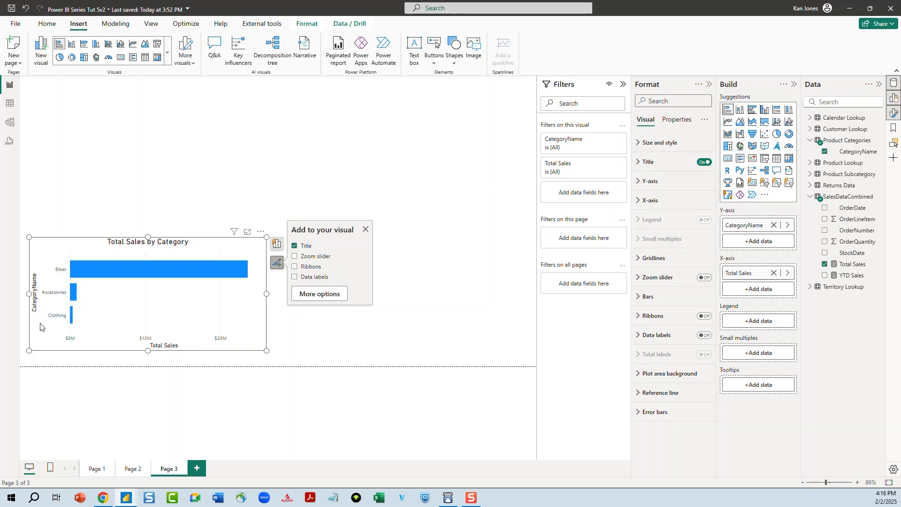
{"action": "left_click", "coordinate": [637, 187]}
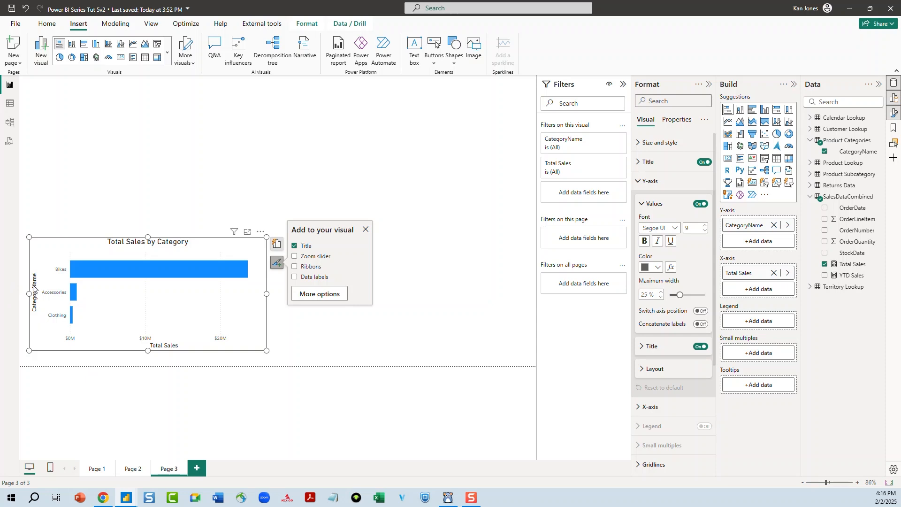
{"action": "left_click", "coordinate": [702, 347]}
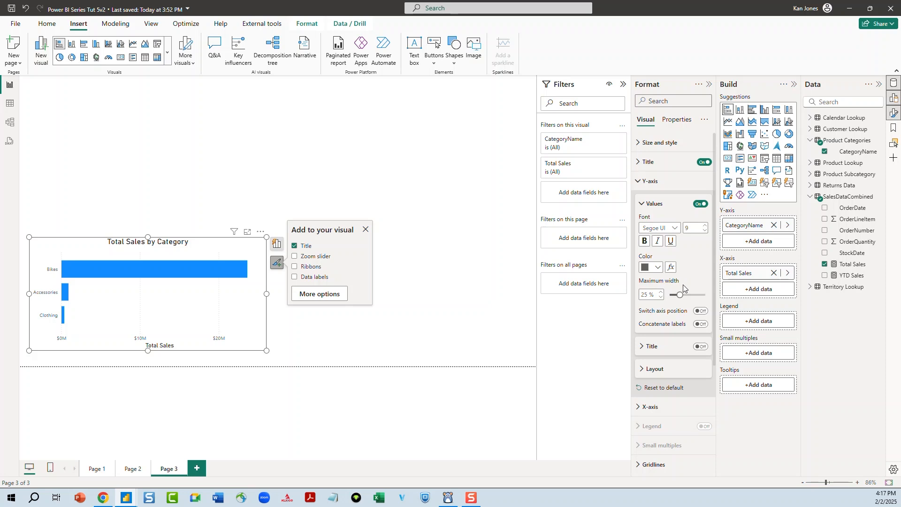
{"action": "left_click", "coordinate": [639, 182]}
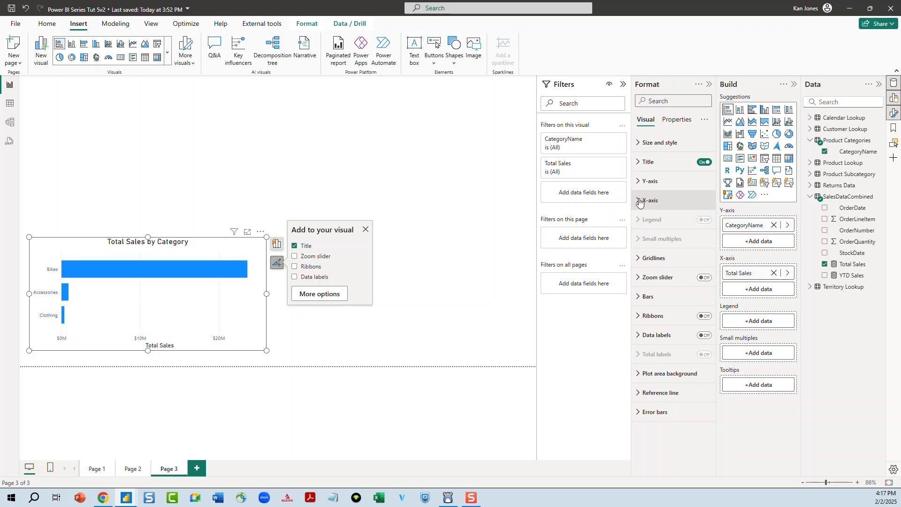
Turn off the X-axis title
{"action": "left_click", "coordinate": [640, 202]}
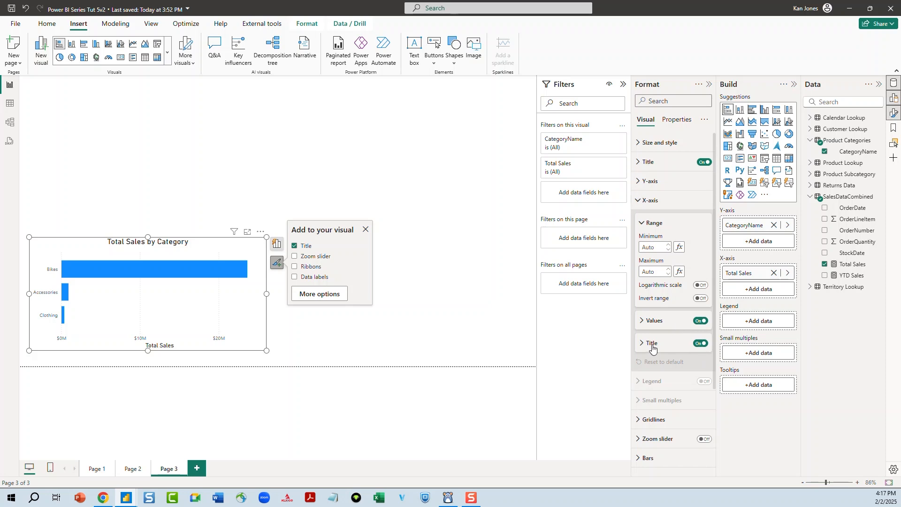
{"action": "left_click", "coordinate": [700, 343]}
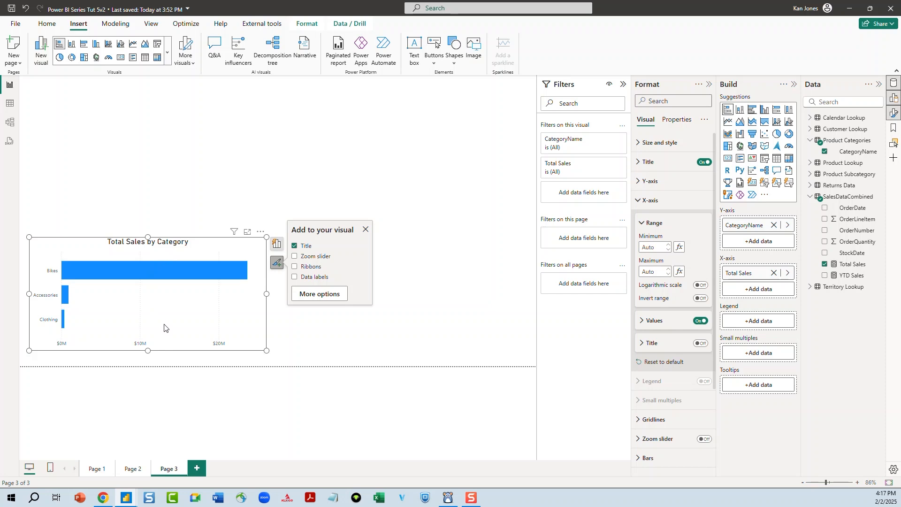
{"action": "left_click", "coordinate": [638, 202]}
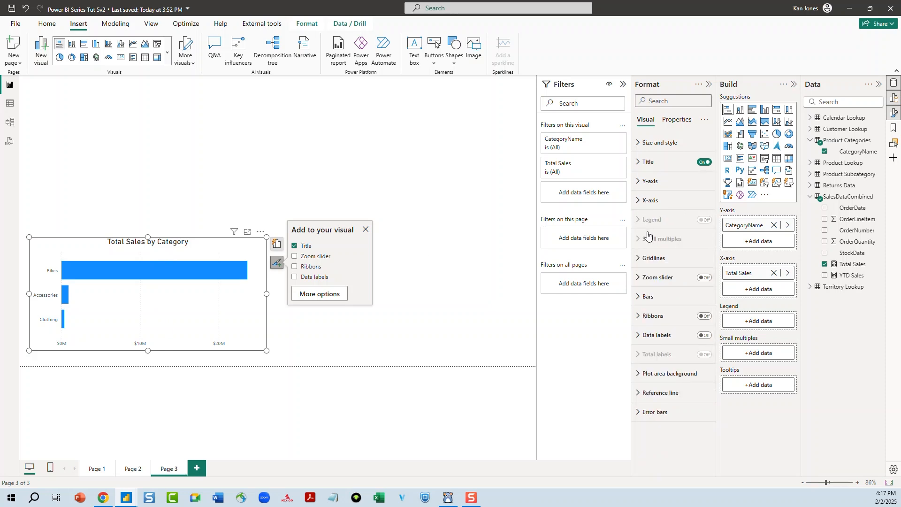
{"action": "left_click", "coordinate": [639, 261]}
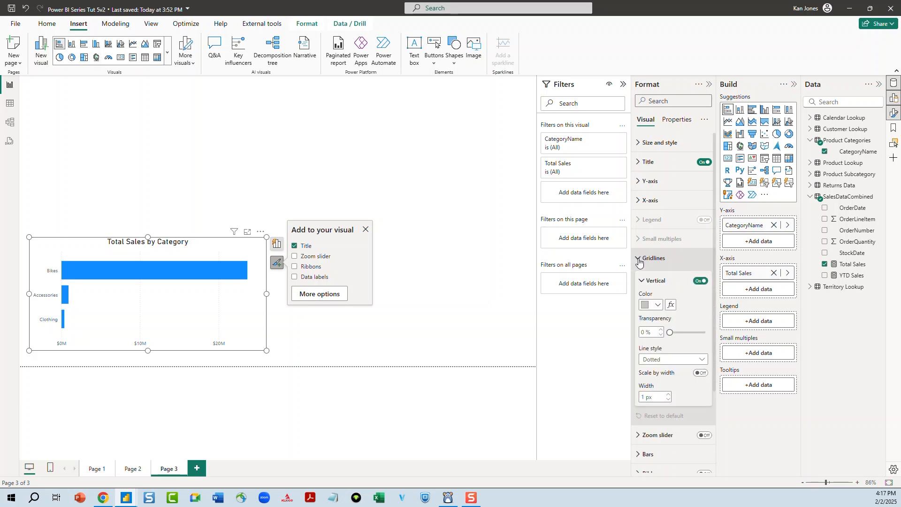
{"action": "left_click", "coordinate": [638, 262]}
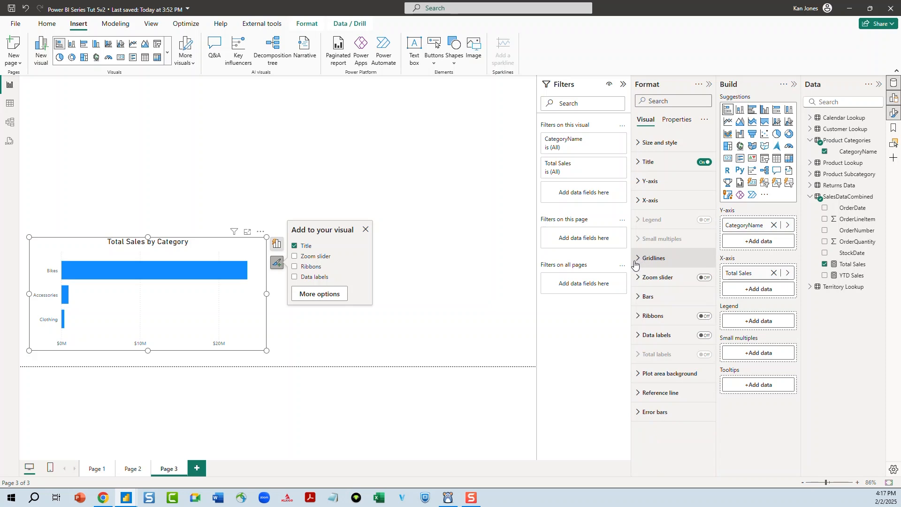
{"action": "left_click", "coordinate": [705, 279]}
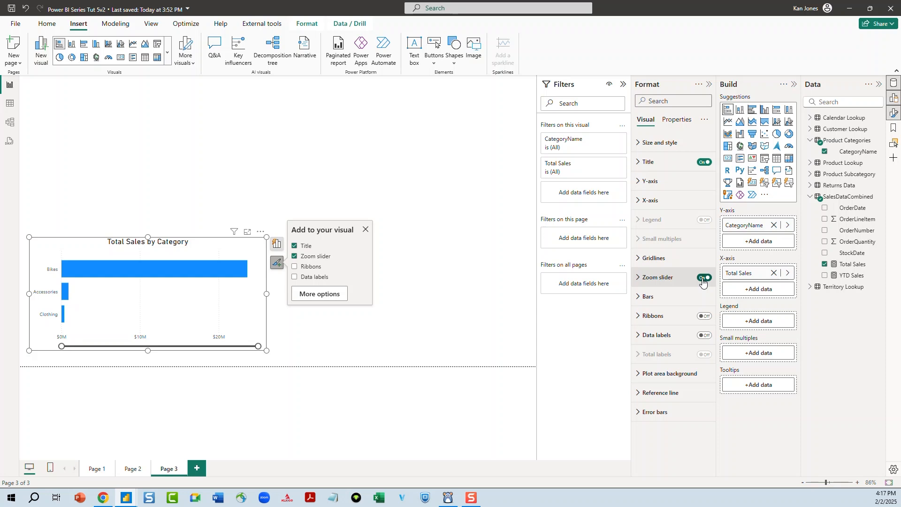
{"action": "mouse_move", "coordinate": [258, 346]}
{"action": "left_mouse_down"}
{"action": "mouse_move", "coordinate": [71, 346]}
{"action": "mouse_move", "coordinate": [185, 355]}
{"action": "mouse_move", "coordinate": [257, 346]}
{"action": "left_mouse_up"}
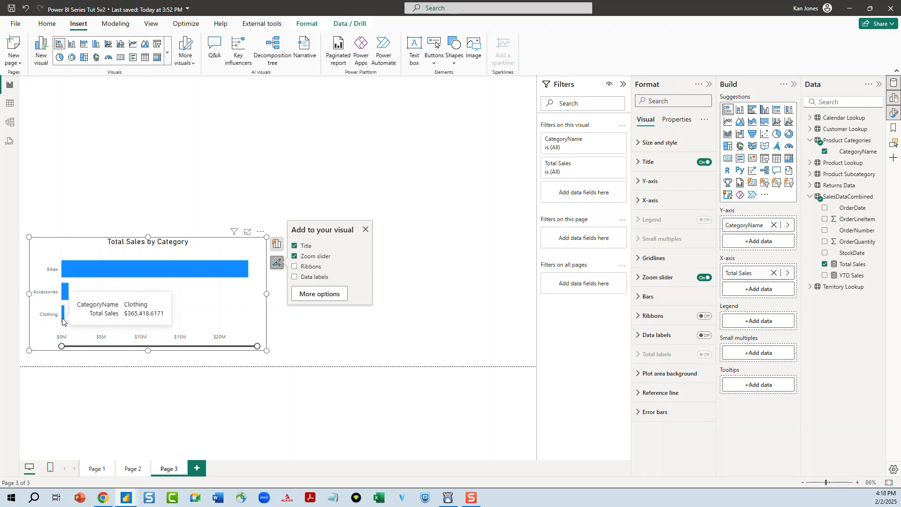
{"action": "left_click_drag", "start_coordinate": [257, 346], "coordinate": [412, 328]}
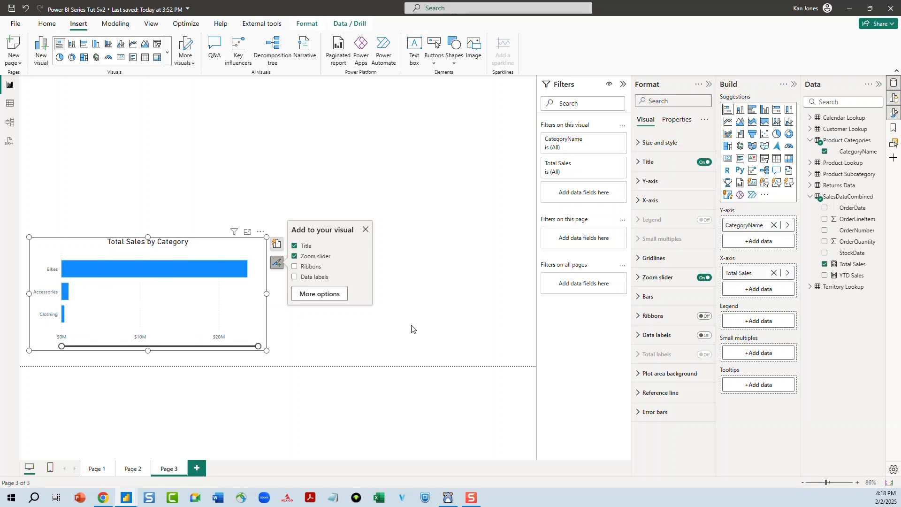
{"action": "left_click", "coordinate": [704, 277]}
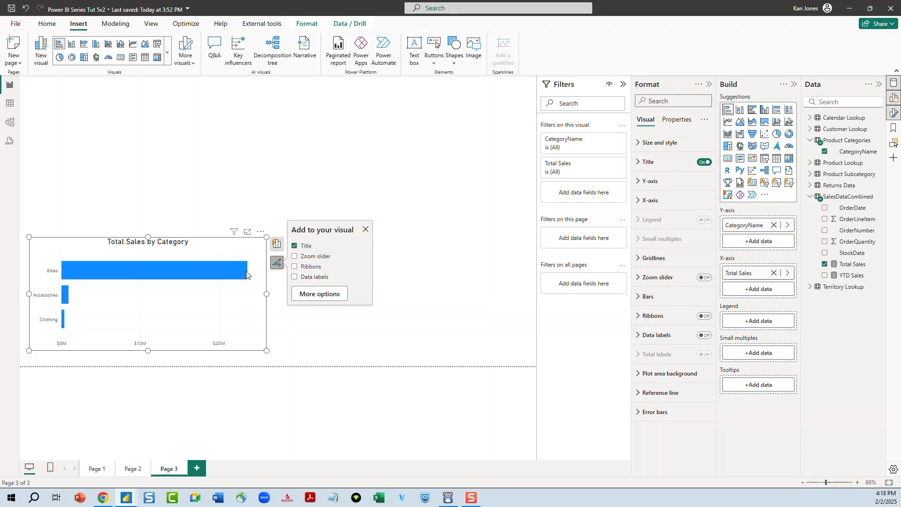
Turn on data labels for the bar chart and widen the chart further to the right
{"action": "left_click", "coordinate": [705, 336]}
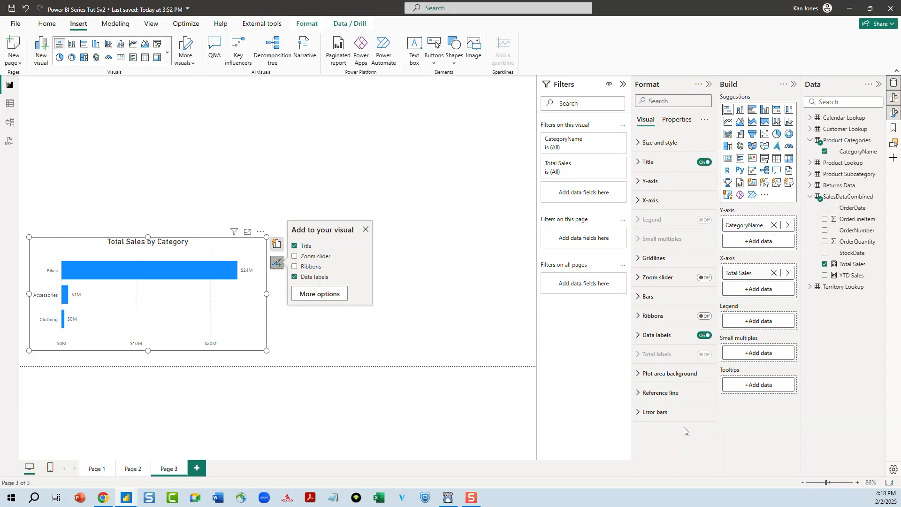
{"action": "left_click", "coordinate": [647, 341]}
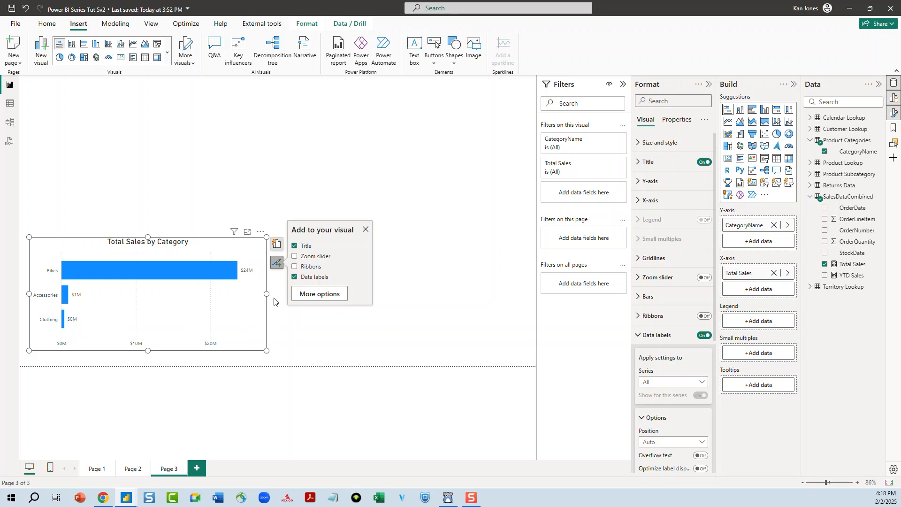
{"action": "left_click_drag", "start_coordinate": [267, 295], "coordinate": [302, 295]}
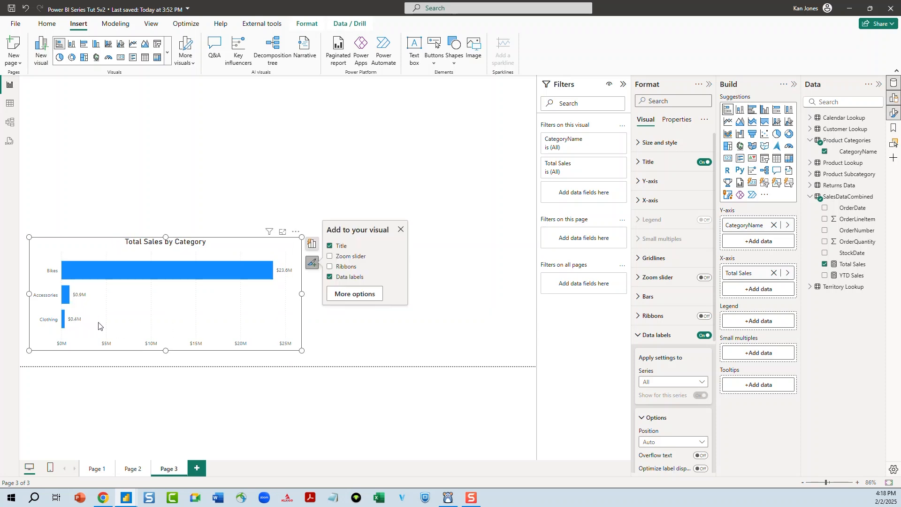
Set the data label value font size to 12
{"action": "scroll", "coordinate": [668, 348], "scroll_direction": "down", "scroll_amount": 2}
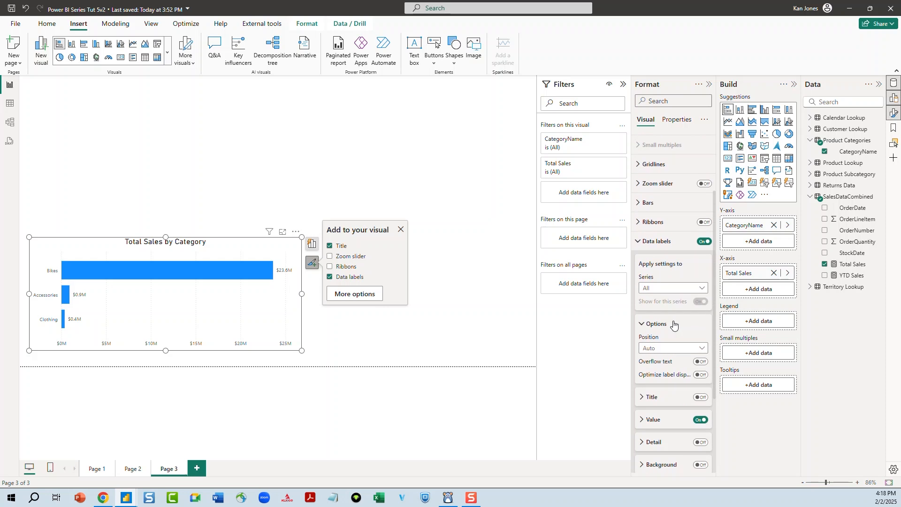
{"action": "scroll", "coordinate": [676, 323], "scroll_direction": "up", "scroll_amount": 1}
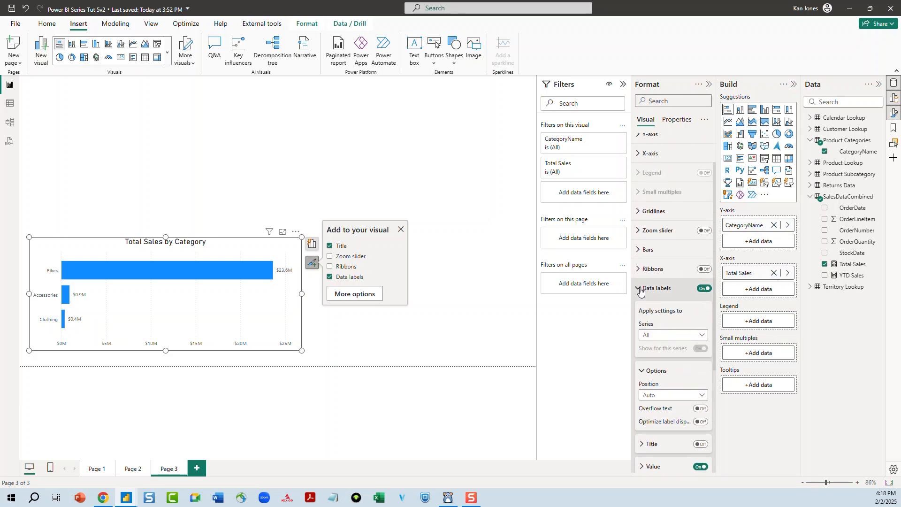
{"action": "scroll", "coordinate": [667, 308], "scroll_direction": "down", "scroll_amount": 1}
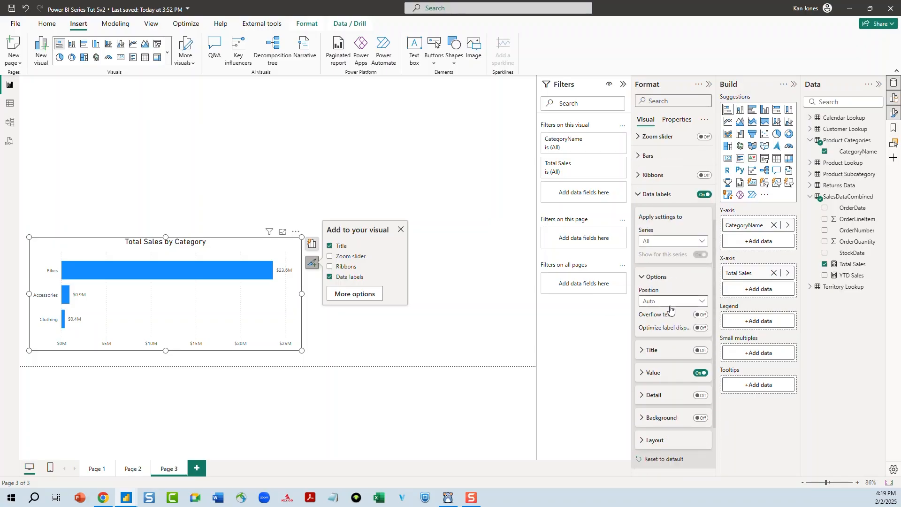
{"action": "scroll", "coordinate": [663, 300], "scroll_direction": "down", "scroll_amount": 3}
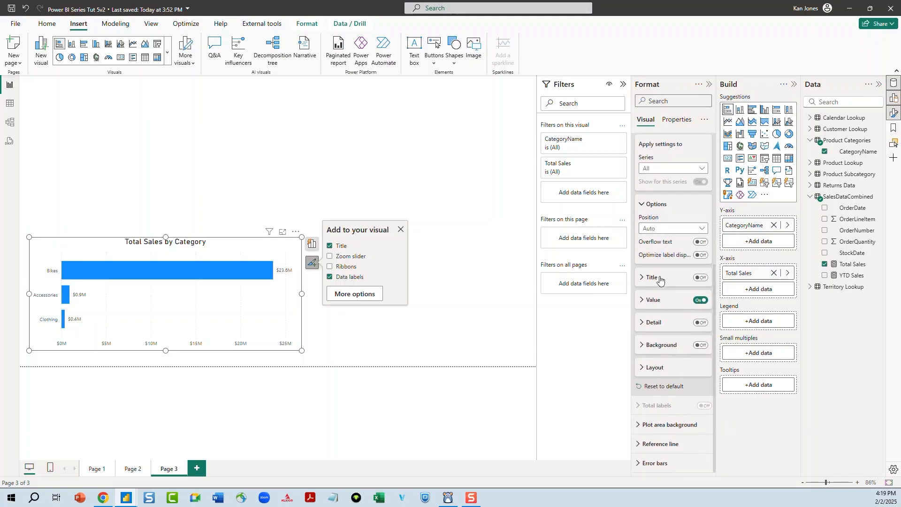
{"action": "left_click", "coordinate": [643, 306]}
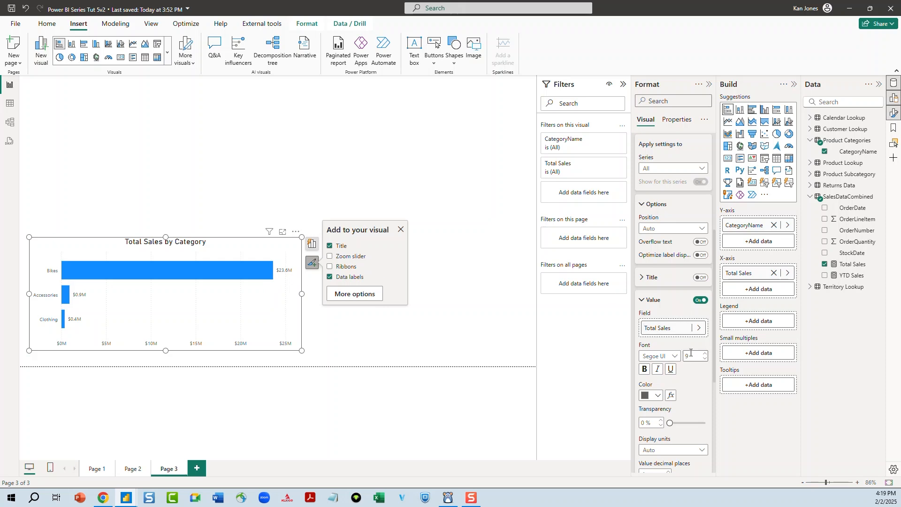
{"action": "scroll", "coordinate": [696, 376], "scroll_direction": "down", "scroll_amount": 1}
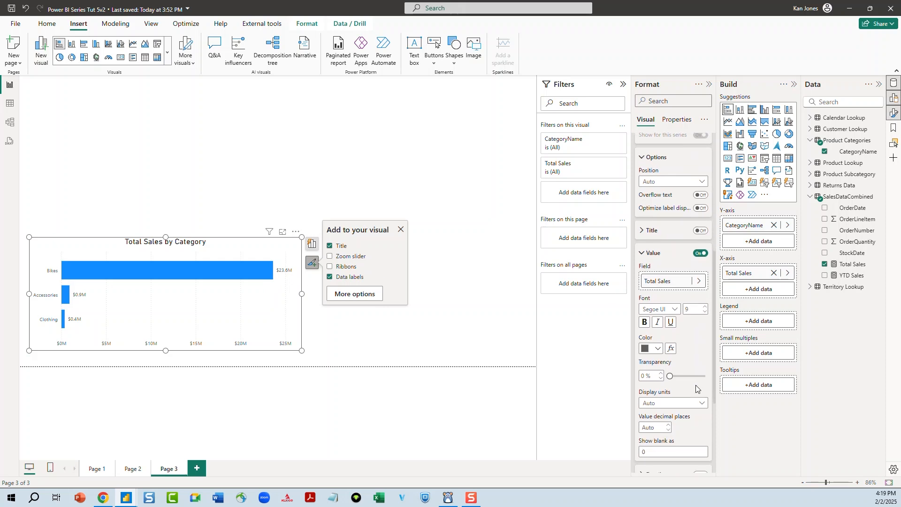
{"action": "left_click", "coordinate": [706, 308]}
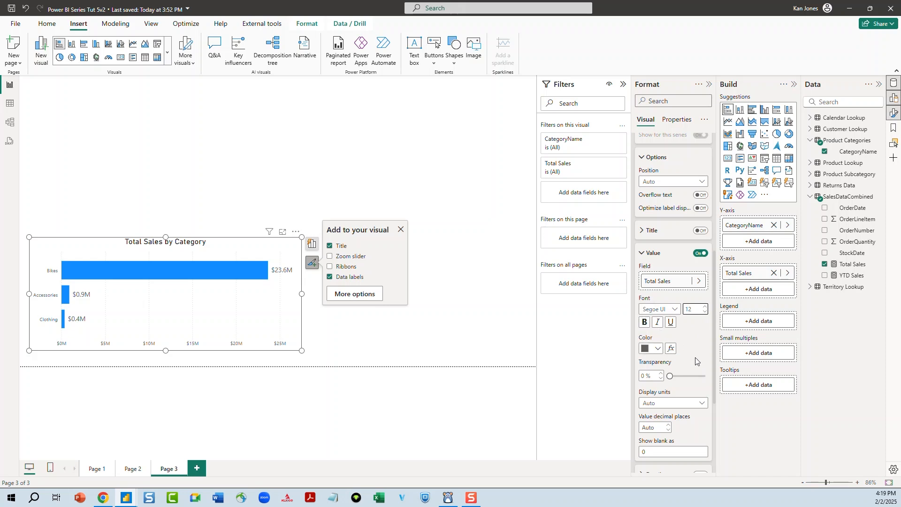
{"action": "scroll", "coordinate": [693, 356], "scroll_direction": "down", "scroll_amount": 1}
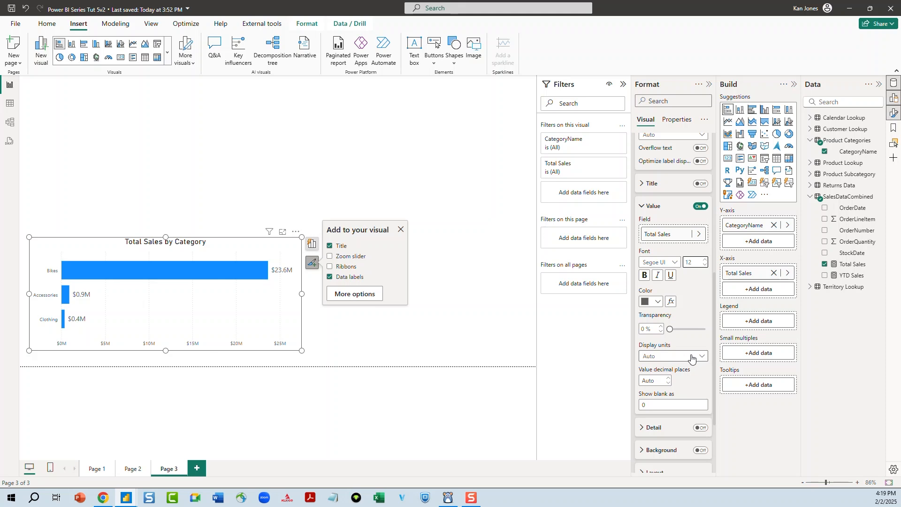
{"action": "left_click", "coordinate": [692, 358]}
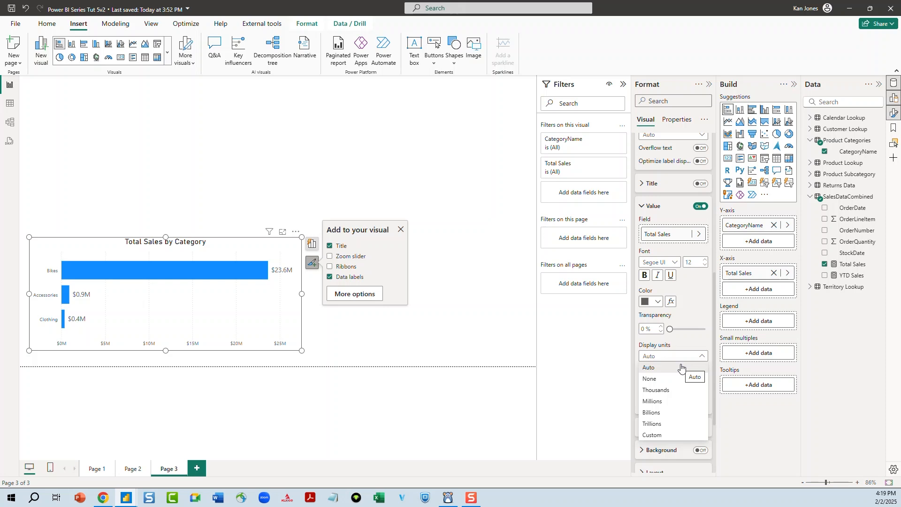
{"action": "left_click", "coordinate": [656, 379]}
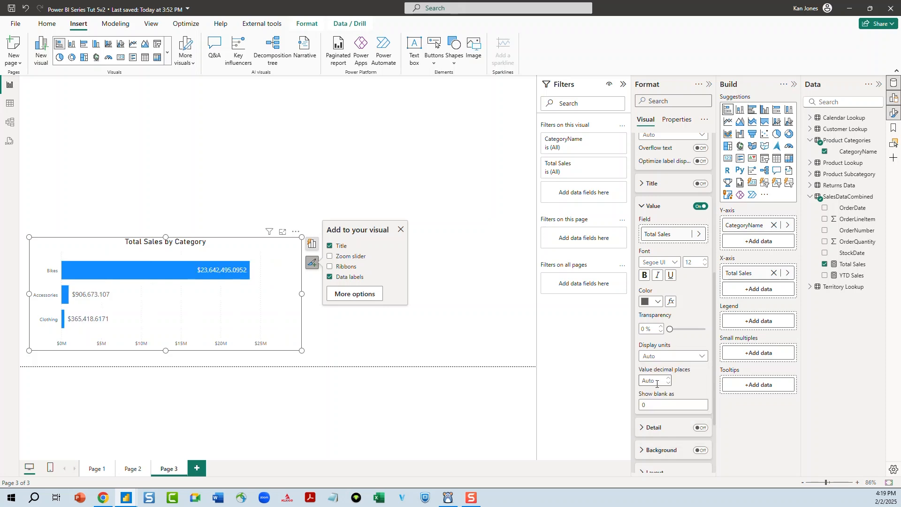
{"action": "left_click", "coordinate": [682, 359]}
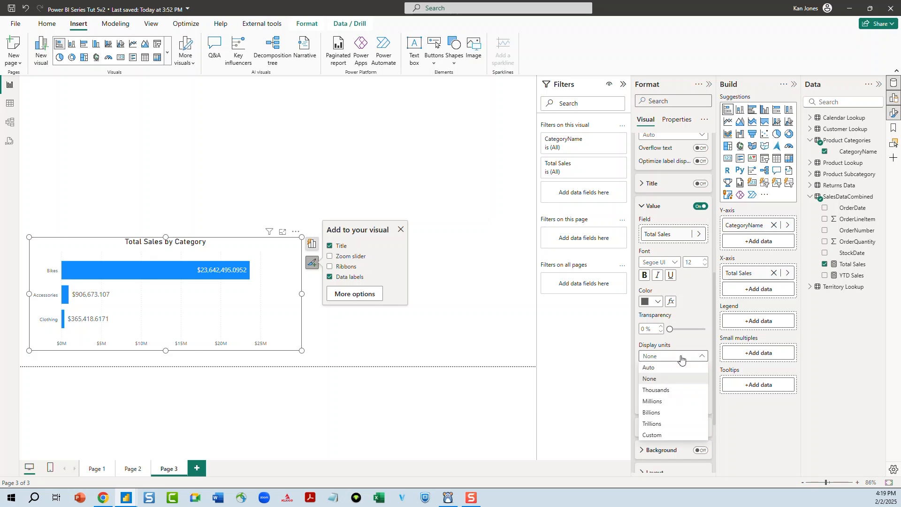
{"action": "left_click", "coordinate": [680, 367]}
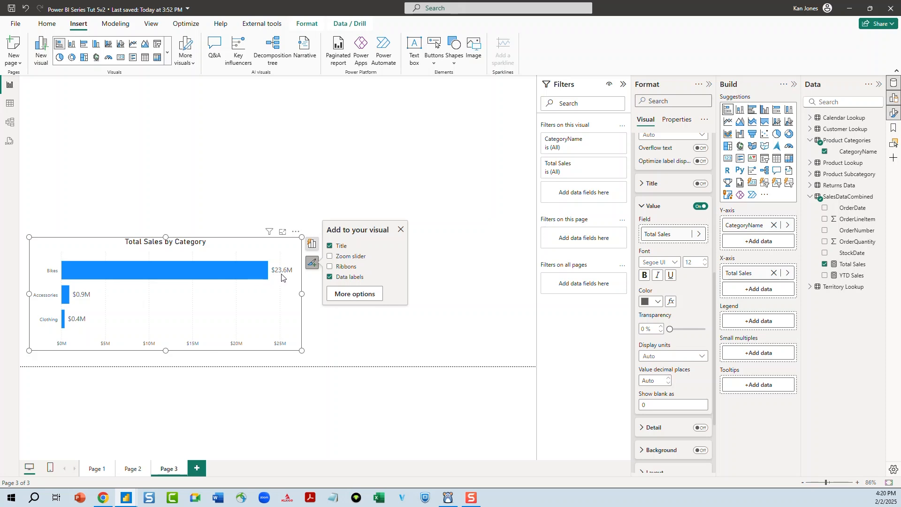
Set the data label value decimal places to 1
{"action": "left_click", "coordinate": [667, 378]}
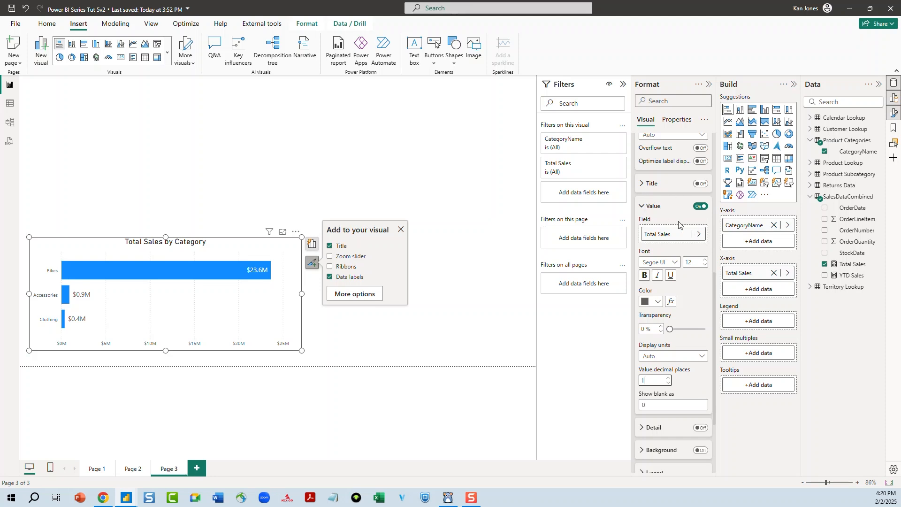
{"action": "scroll", "coordinate": [669, 282], "scroll_direction": "down", "scroll_amount": 3}
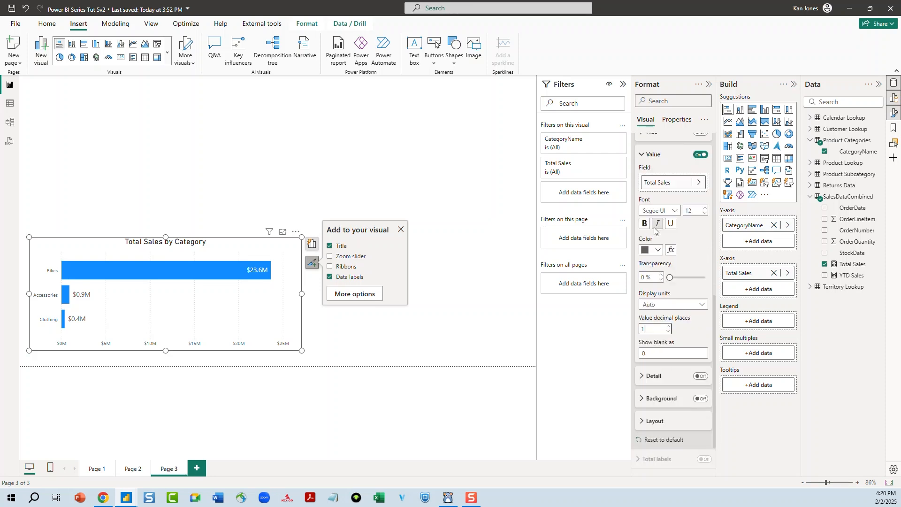
{"action": "left_click", "coordinate": [643, 324]}
{"action": "left_click", "coordinate": [641, 324]}
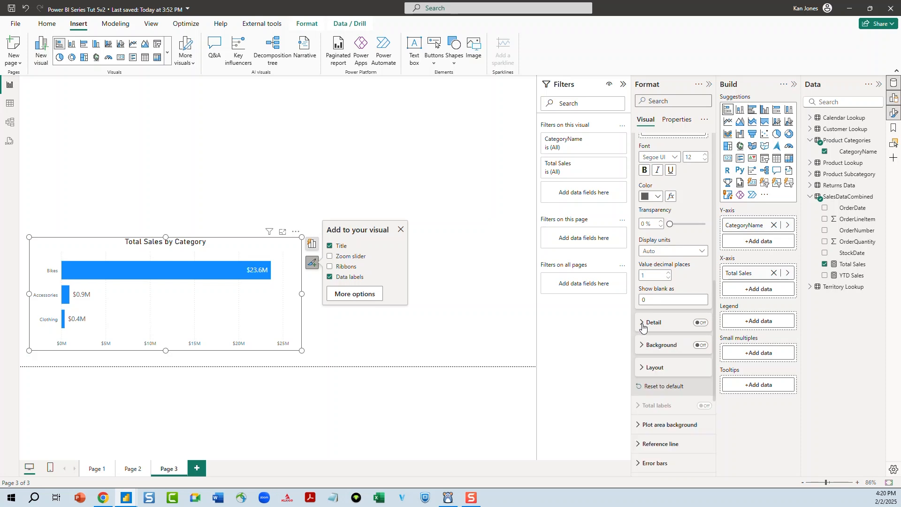
Set the bar chart's data label position to Outside end
{"action": "scroll", "coordinate": [641, 235], "scroll_direction": "up", "scroll_amount": 4}
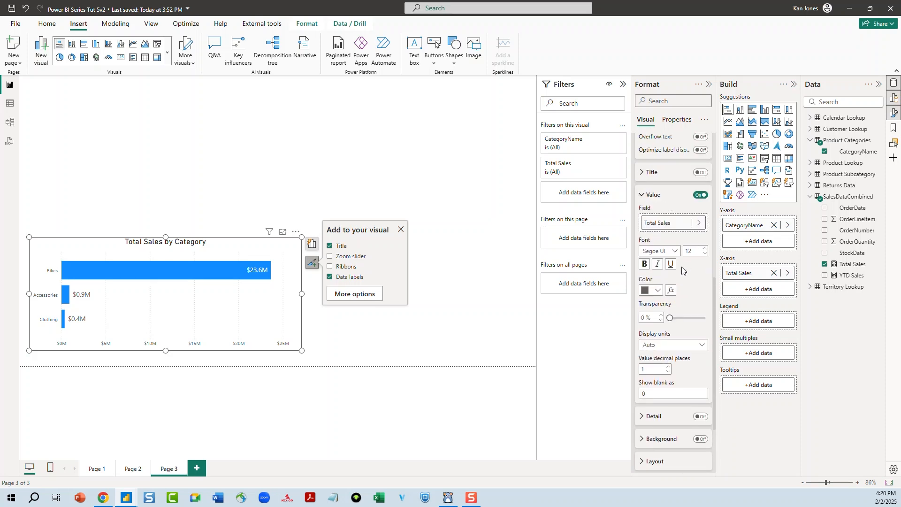
{"action": "left_click", "coordinate": [643, 243]}
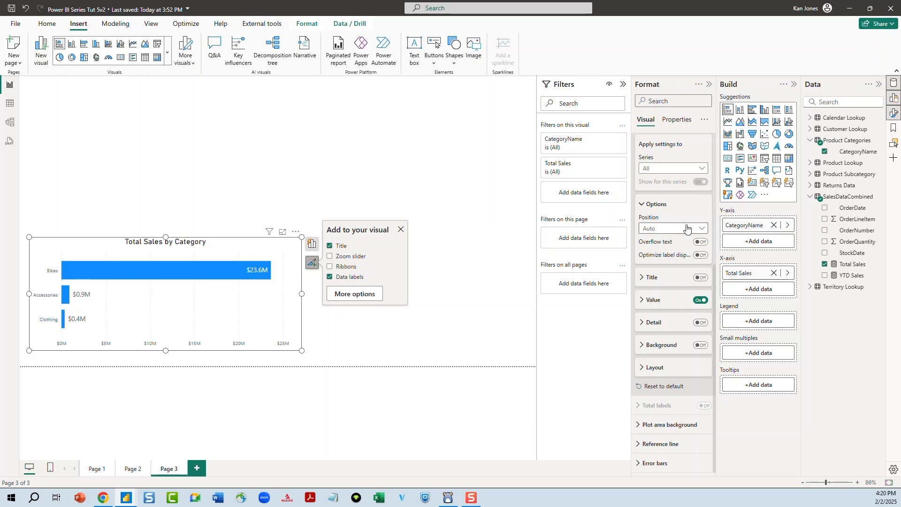
{"action": "left_click", "coordinate": [703, 228]}
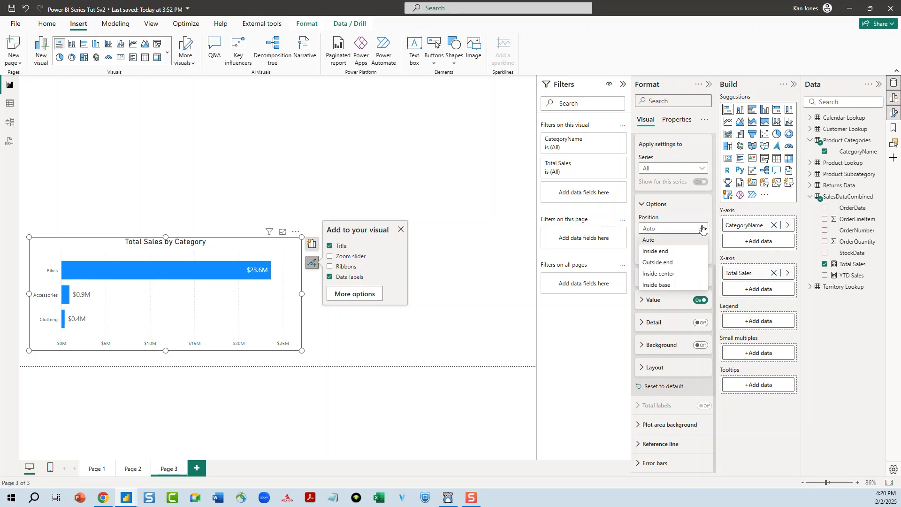
{"action": "left_click", "coordinate": [684, 263]}
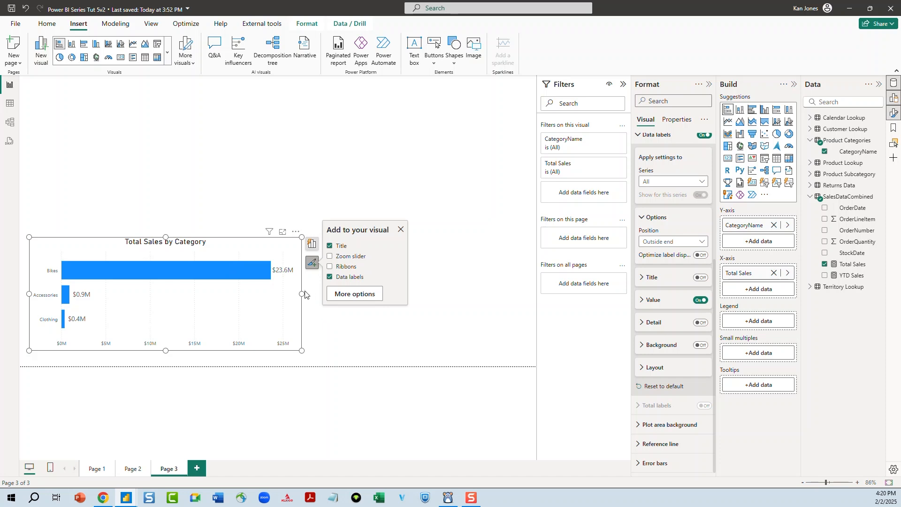
Narrow the bar chart slightly from its right edge, then deselect it
{"action": "left_click_drag", "start_coordinate": [301, 295], "coordinate": [272, 309]}
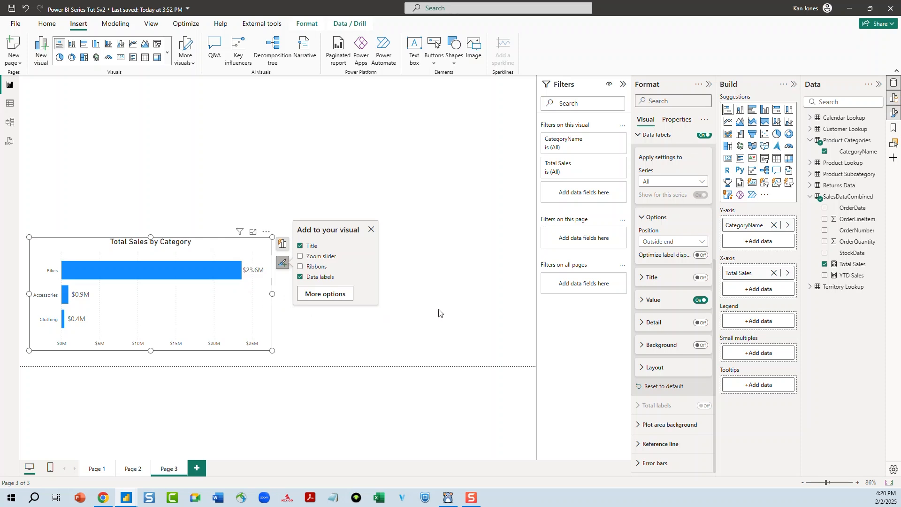
{"action": "left_click", "coordinate": [456, 305]}
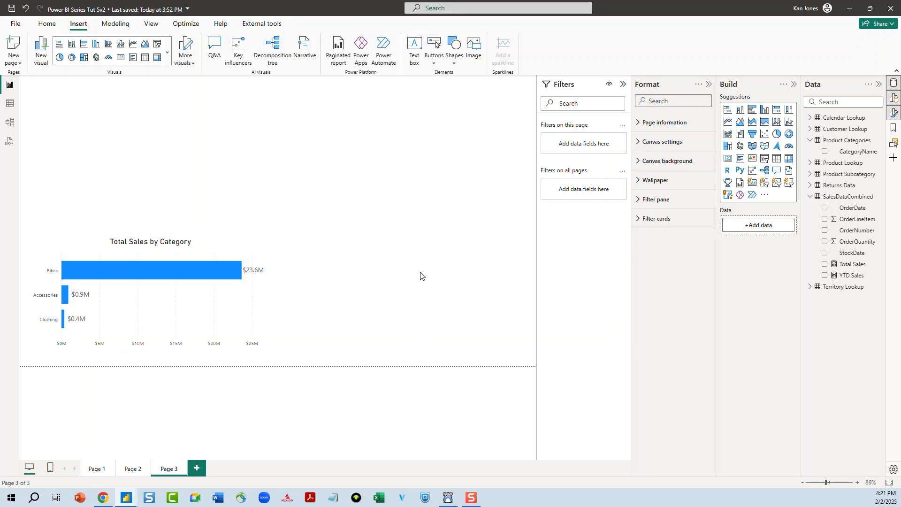
Insert a line chart and place it beside the bar chart
{"action": "left_click", "coordinate": [728, 123]}
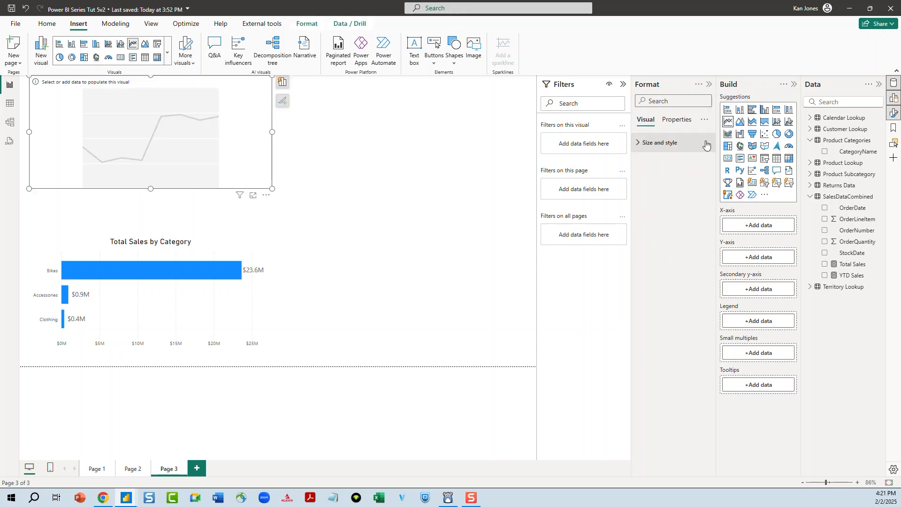
{"action": "left_click_drag", "start_coordinate": [207, 145], "coordinate": [460, 314]}
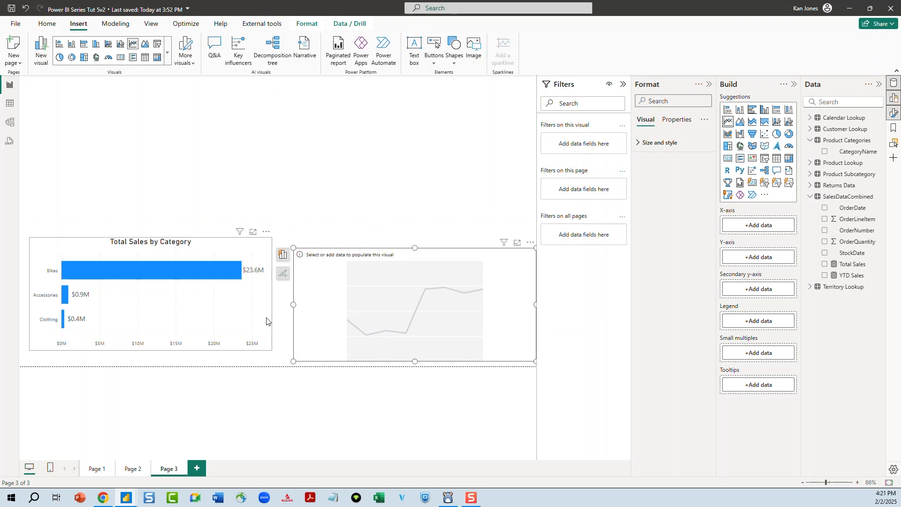
{"action": "left_click_drag", "start_coordinate": [407, 289], "coordinate": [407, 277]}
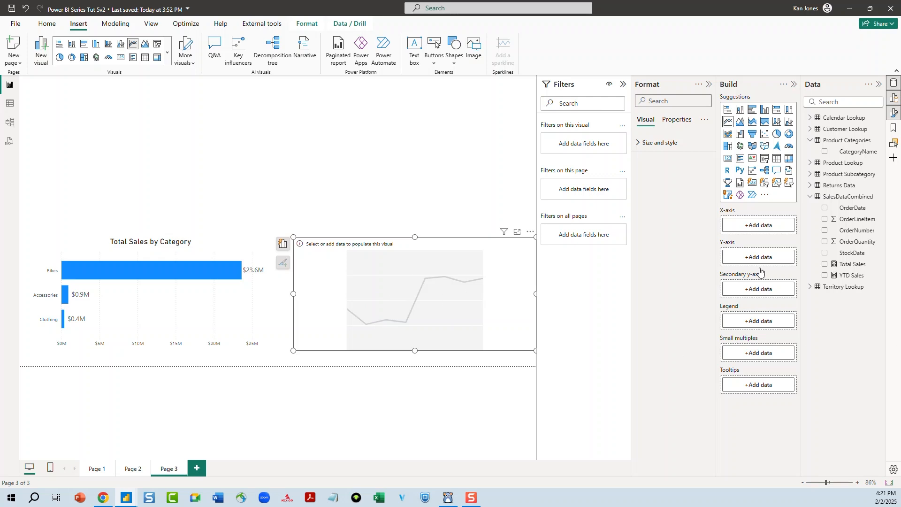
Add Calendar Lookup Date and YTD Sales to the line chart and shift it slightly left
{"action": "left_click", "coordinate": [808, 119]}
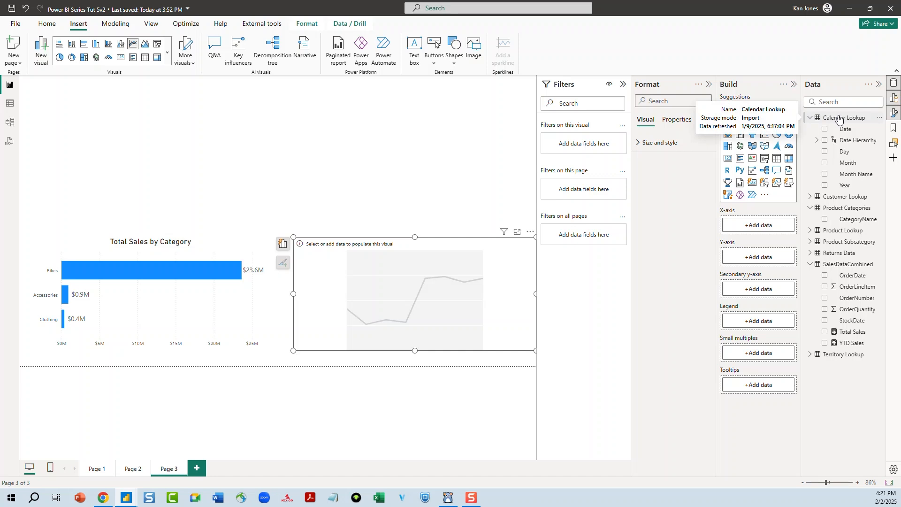
{"action": "left_click", "coordinate": [825, 130]}
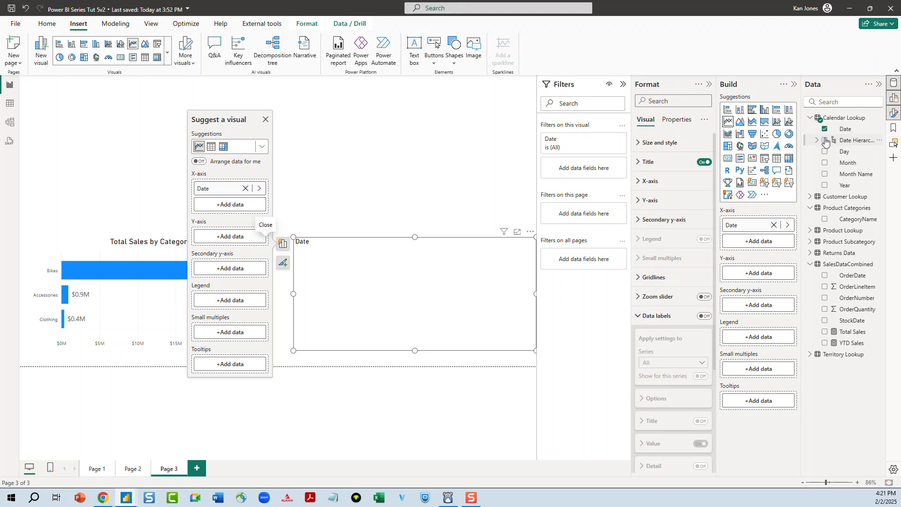
{"action": "left_click", "coordinate": [825, 344]}
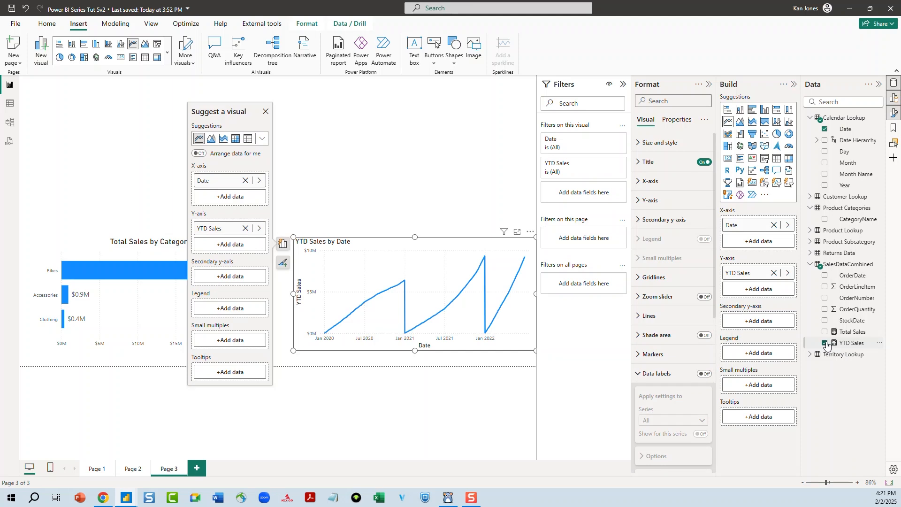
{"action": "left_click", "coordinate": [421, 414]}
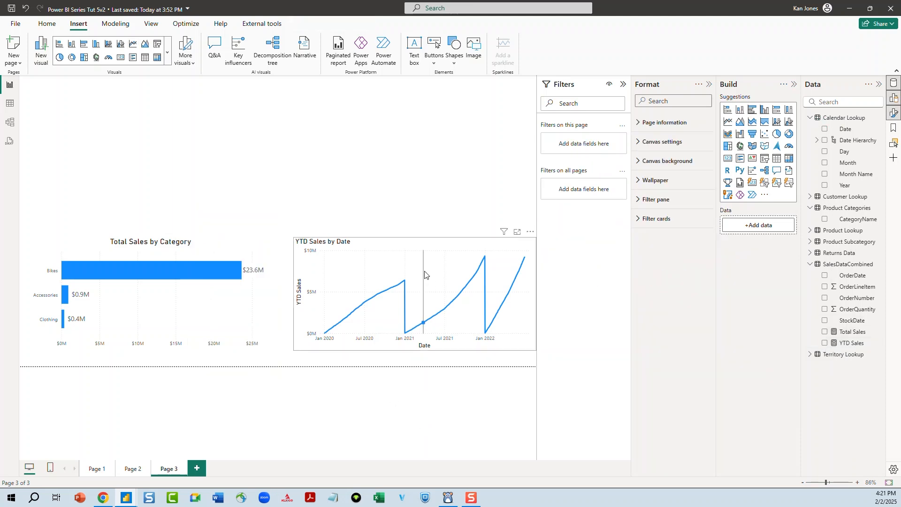
{"action": "left_click_drag", "start_coordinate": [433, 247], "coordinate": [421, 246]}
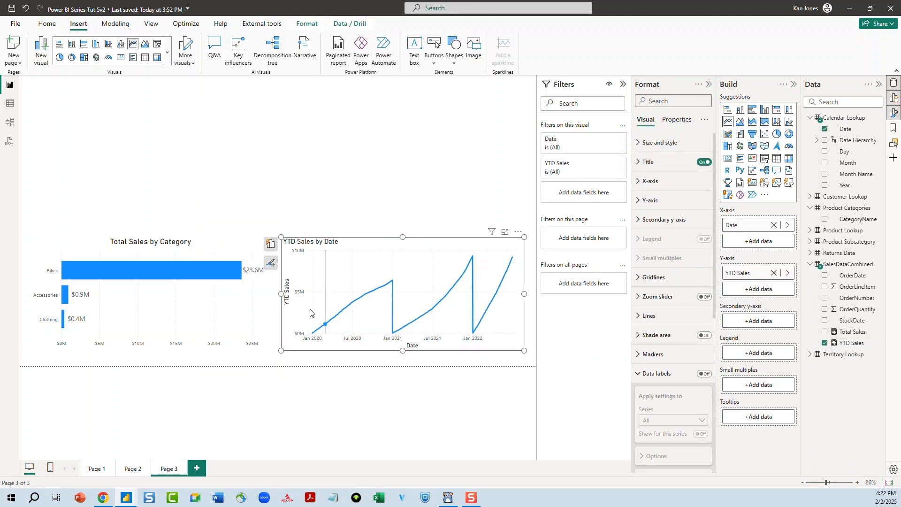
{"action": "mouse_move", "coordinate": [339, 319]}
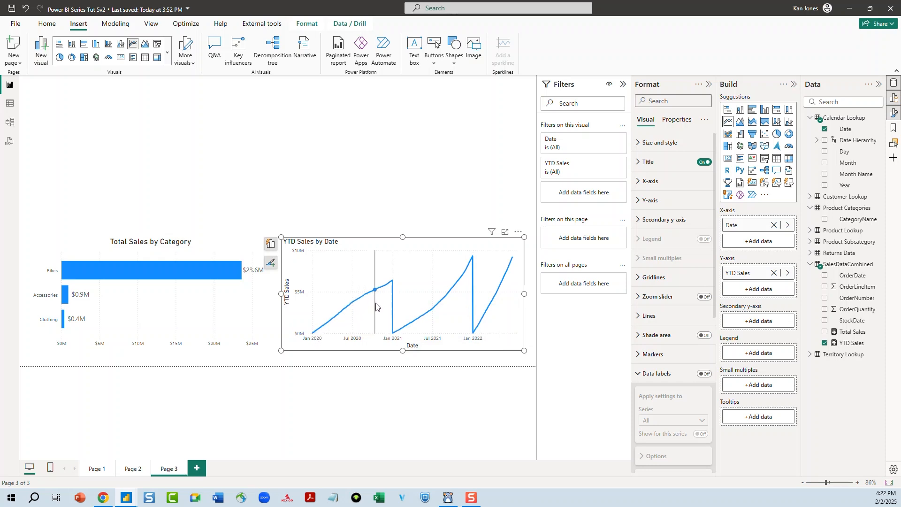
{"action": "mouse_move", "coordinate": [392, 294]}
Rename the line chart title to YTD Sales and center it
{"action": "left_click", "coordinate": [641, 162]}
{"action": "left_click", "coordinate": [684, 210]}
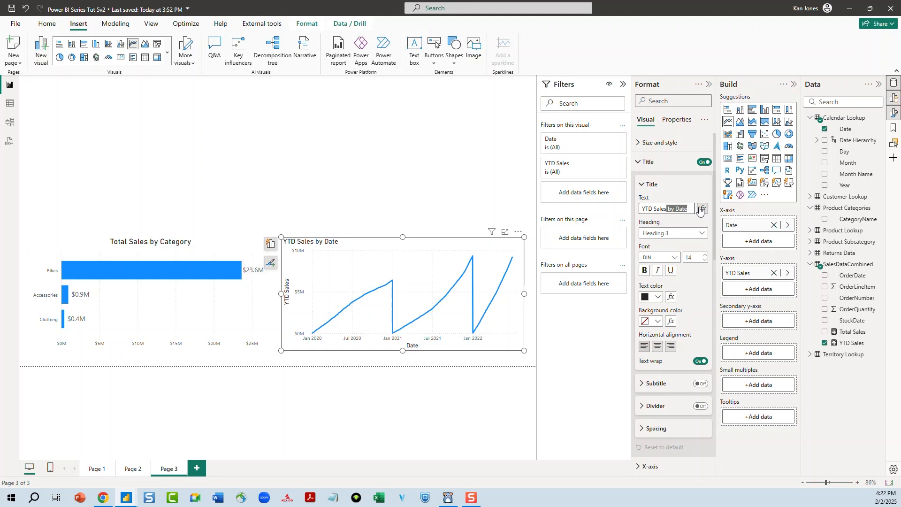
{"action": "key", "text": "BackSpace"}
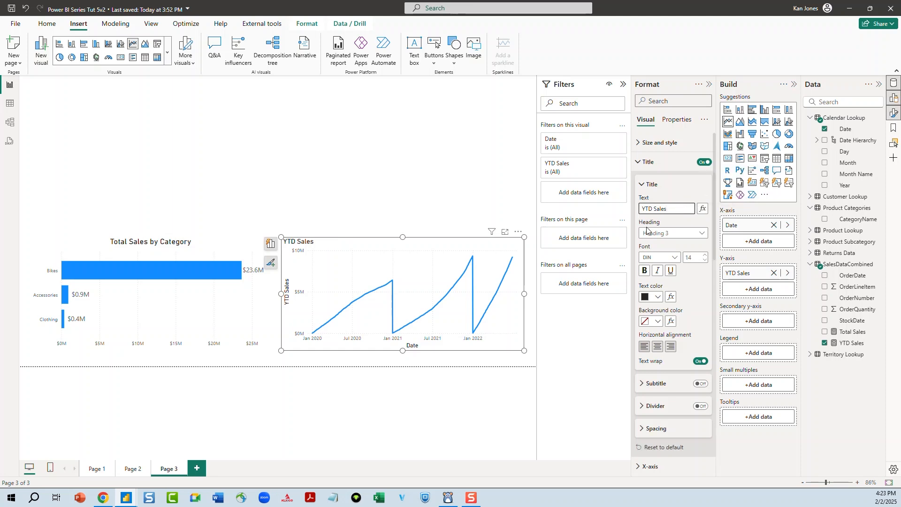
{"action": "left_click", "coordinate": [659, 351]}
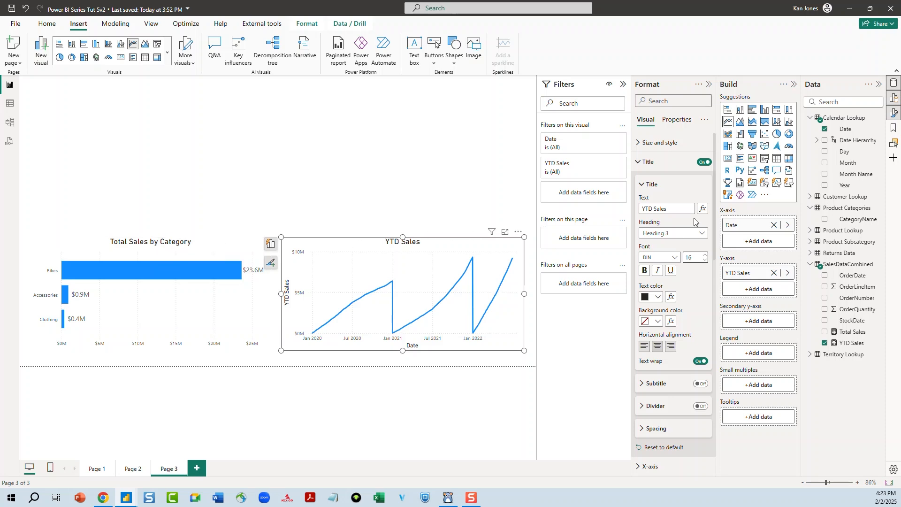
{"action": "left_click", "coordinate": [642, 185]}
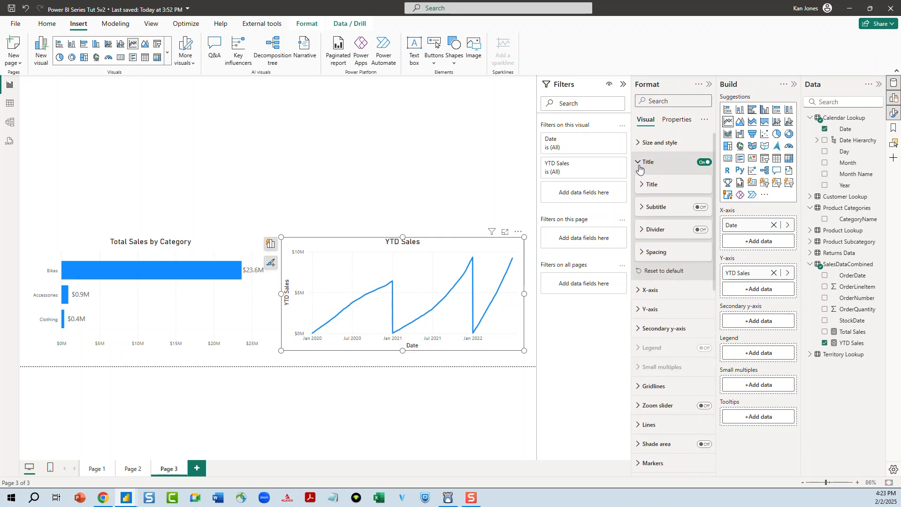
{"action": "left_click", "coordinate": [641, 165]}
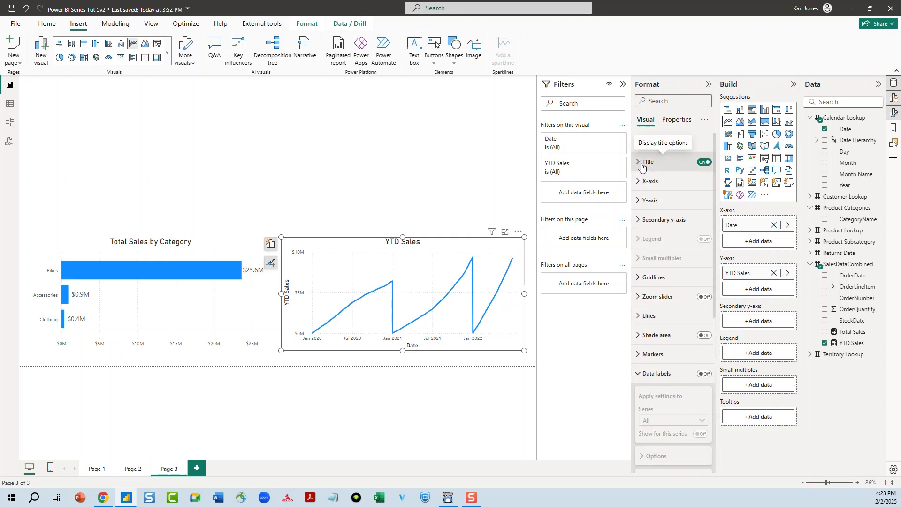
Turn off the X-axis and Y-axis titles on the line chart
{"action": "left_click", "coordinate": [642, 183]}
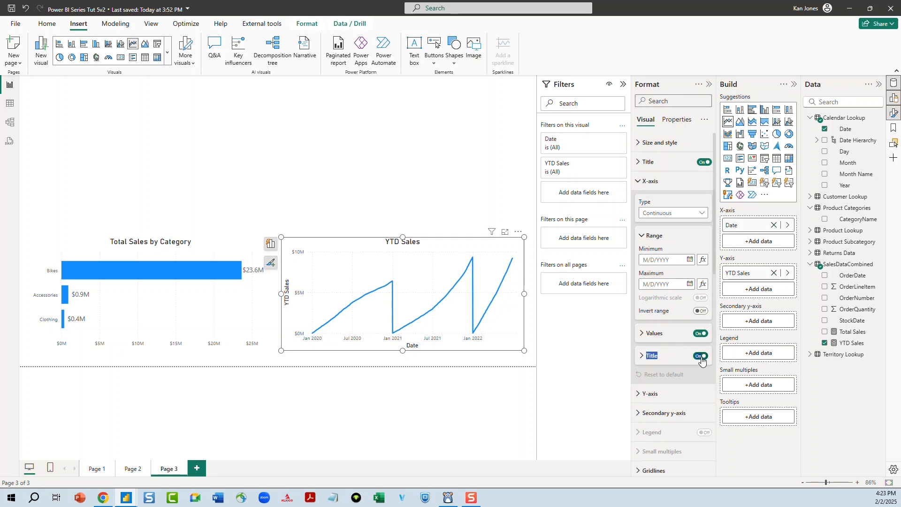
{"action": "left_click", "coordinate": [699, 356]}
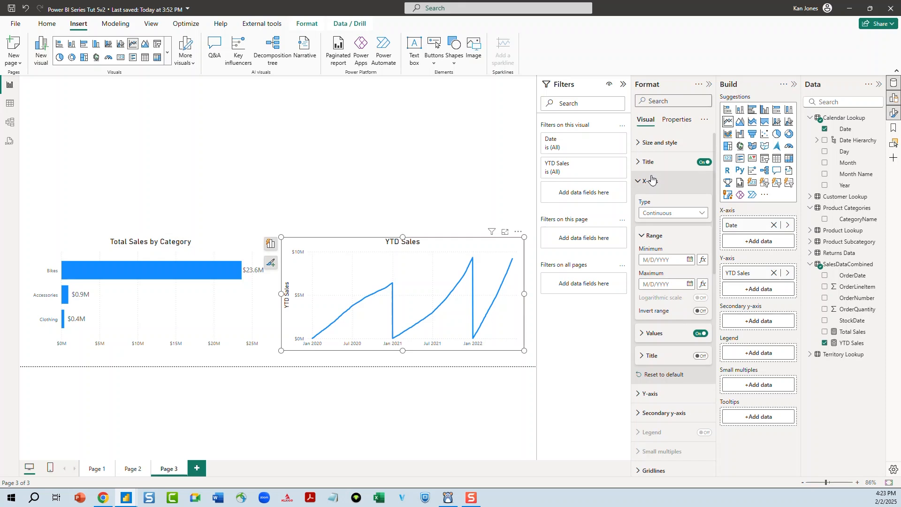
{"action": "left_click", "coordinate": [638, 182]}
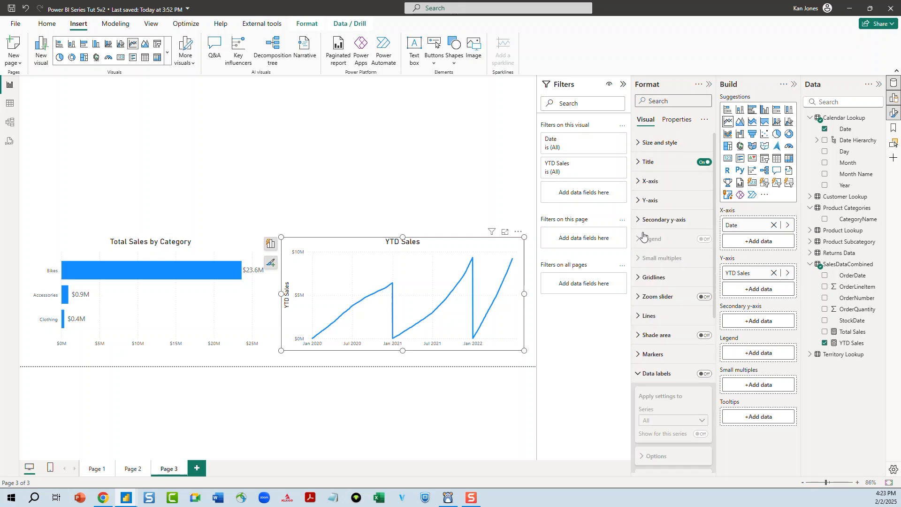
{"action": "left_click", "coordinate": [638, 201]}
{"action": "left_click", "coordinate": [702, 344]}
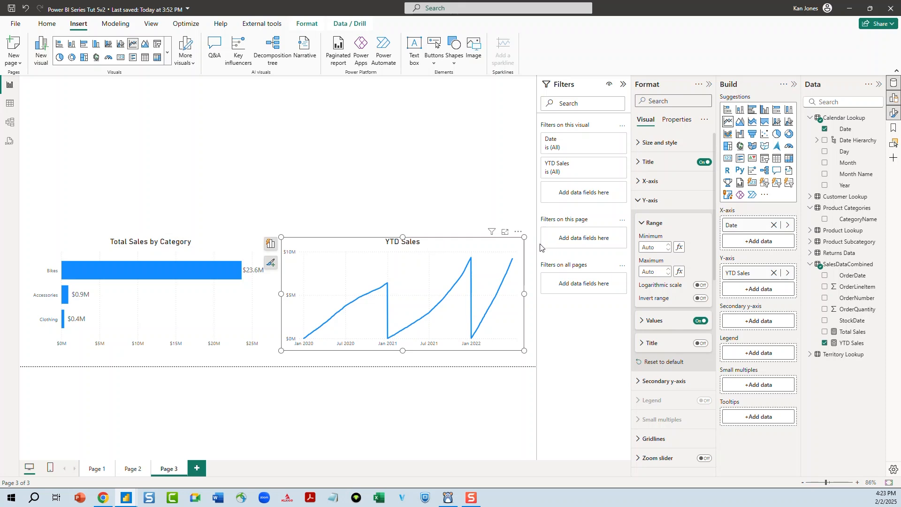
{"action": "left_click", "coordinate": [774, 225]}
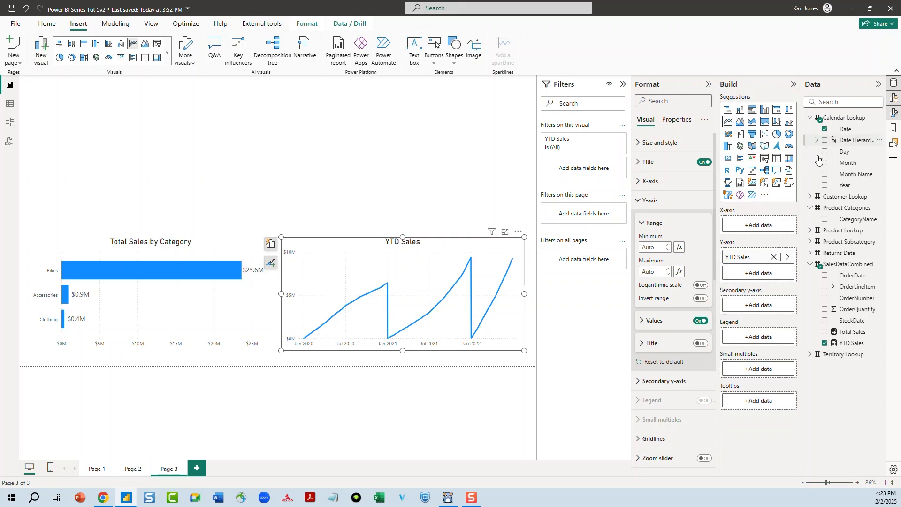
{"action": "left_click", "coordinate": [825, 164]}
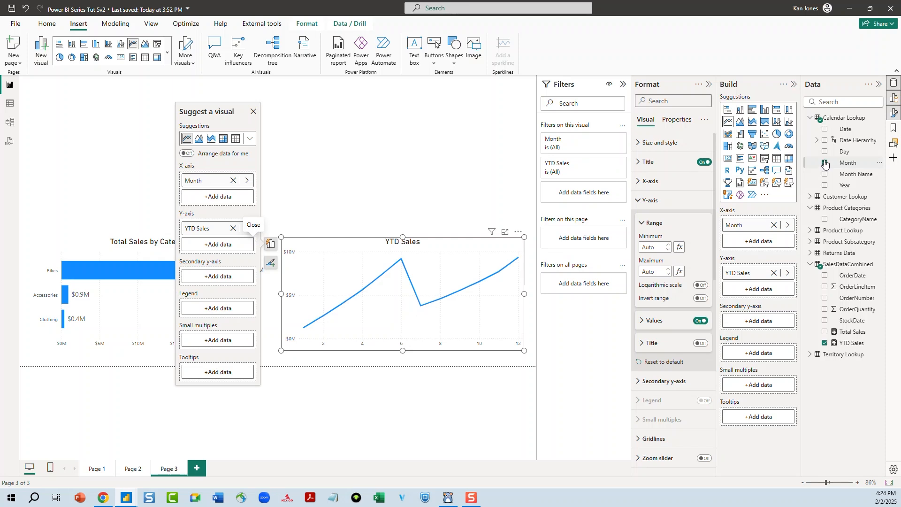
{"action": "left_click", "coordinate": [825, 163]}
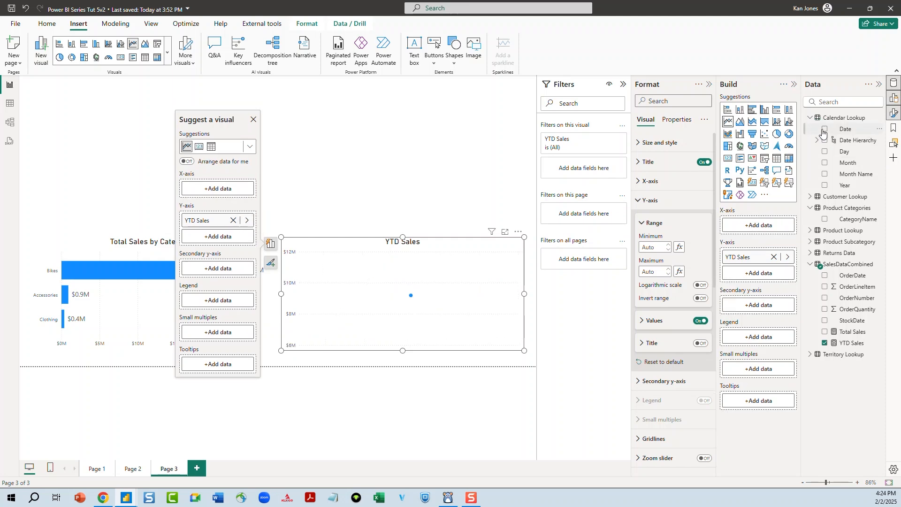
{"action": "left_click", "coordinate": [825, 128]}
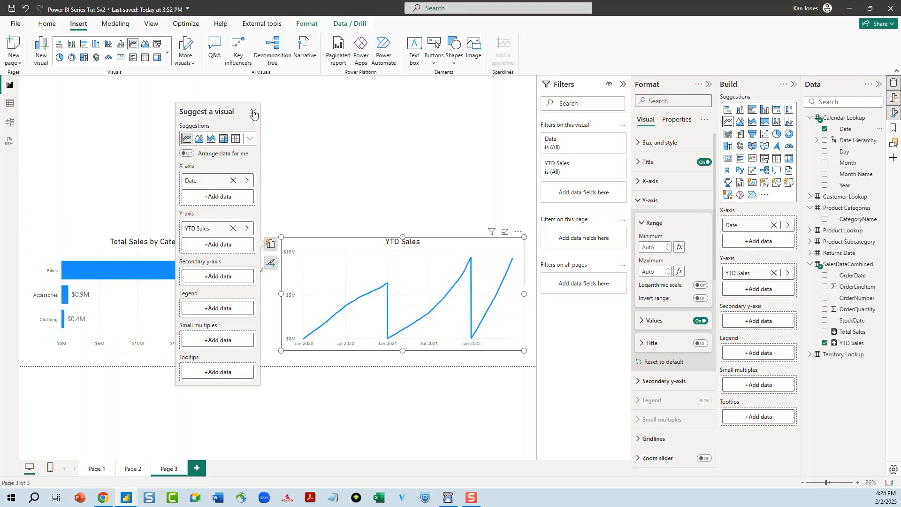
{"action": "left_click", "coordinate": [254, 114]}
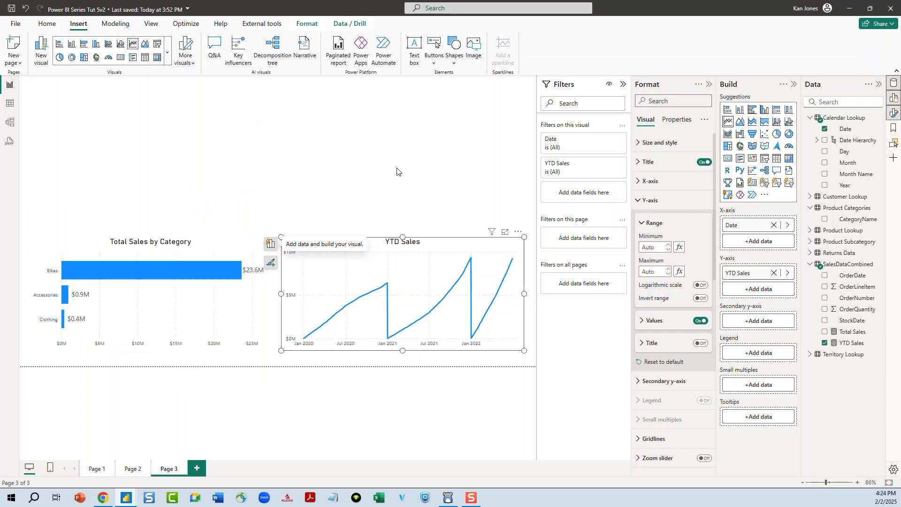
{"action": "left_click", "coordinate": [391, 180]}
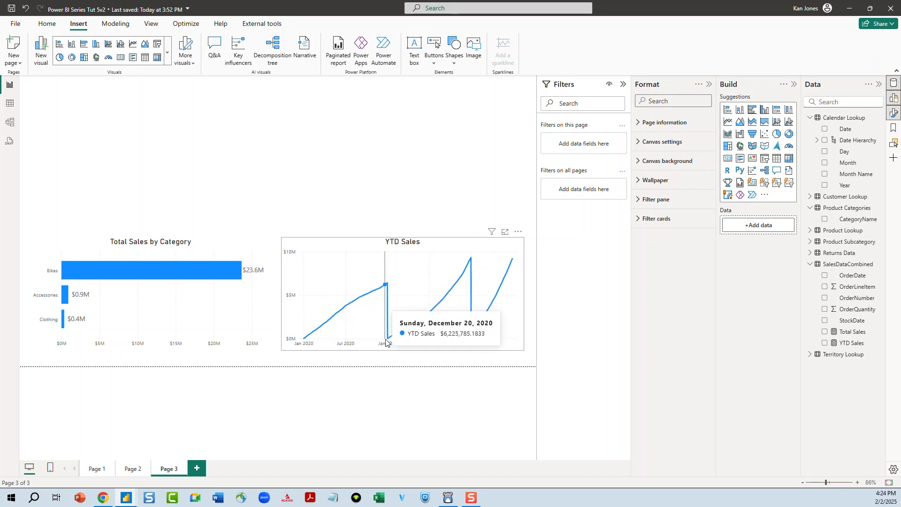
Show a trend line instead of data labels on the line chart, then deselect it
{"action": "left_click", "coordinate": [522, 267]}
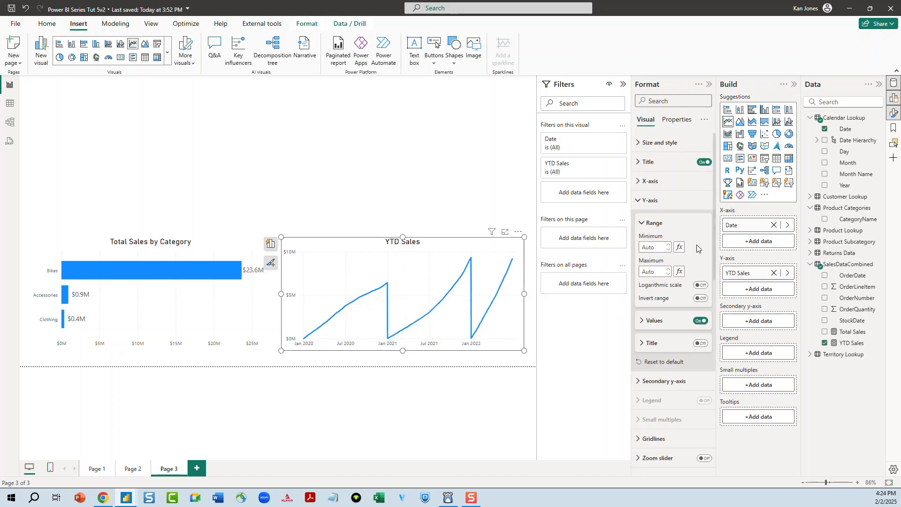
{"action": "left_click", "coordinate": [637, 201]}
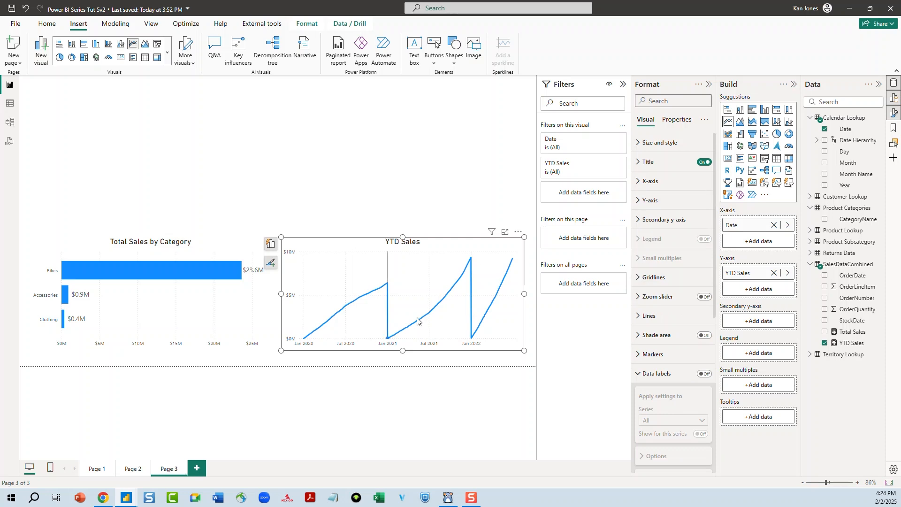
{"action": "left_click", "coordinate": [653, 376]}
{"action": "scroll", "coordinate": [652, 375], "scroll_direction": "down", "scroll_amount": 2}
{"action": "left_click", "coordinate": [703, 330]}
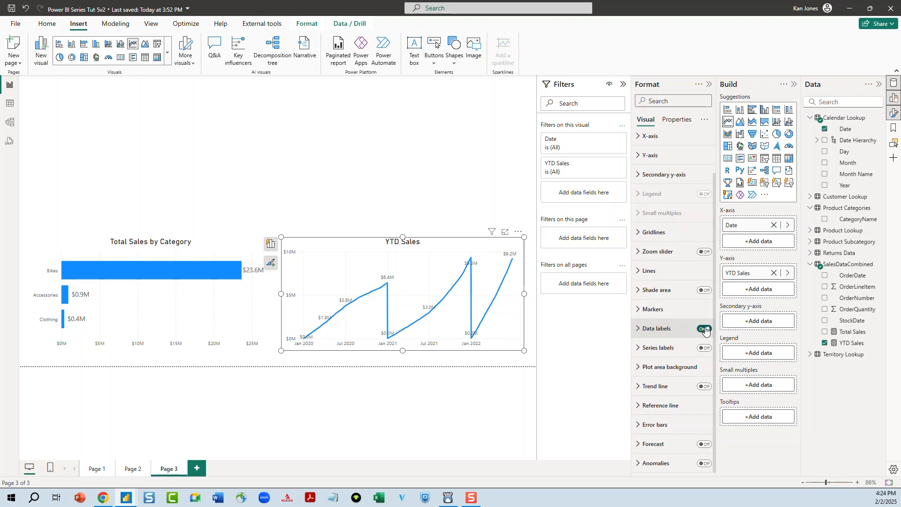
{"action": "left_click", "coordinate": [706, 330]}
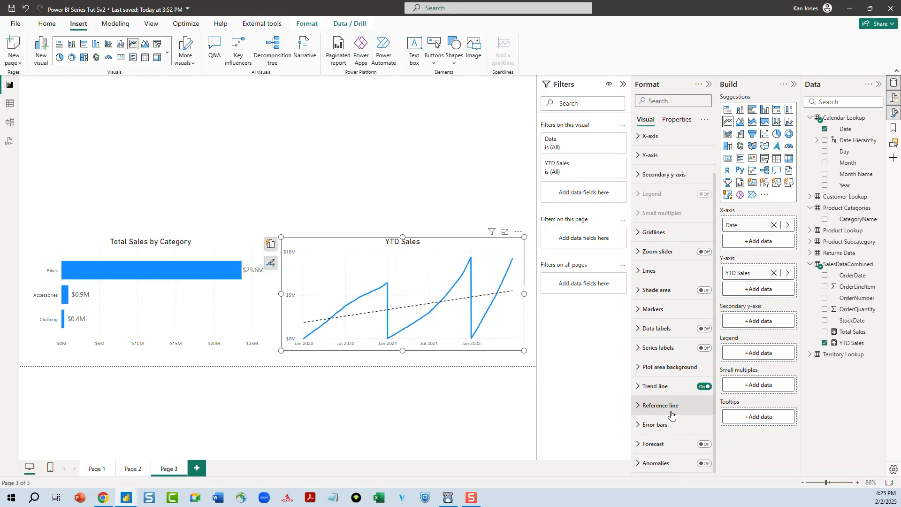
{"action": "left_click", "coordinate": [271, 169]}
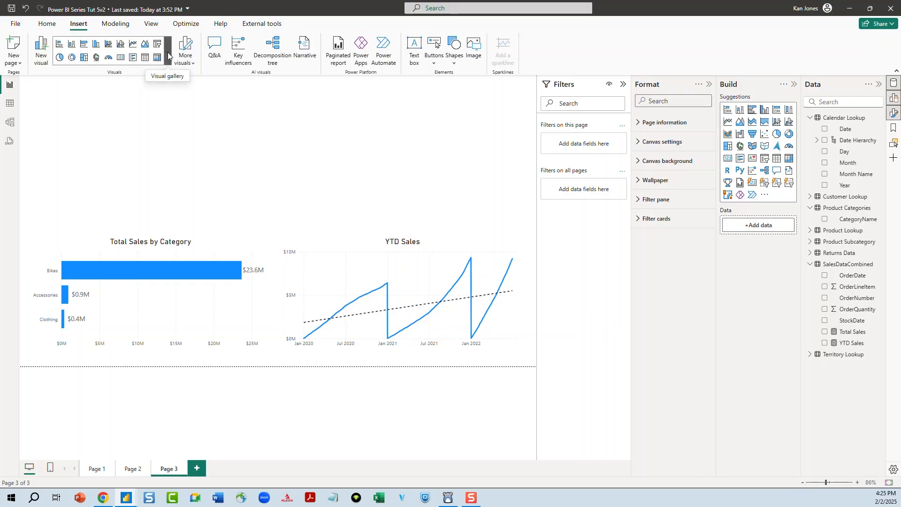
Insert a slicer visual and resize it to a small box at the top-left of the page
{"action": "left_click", "coordinate": [168, 55]}
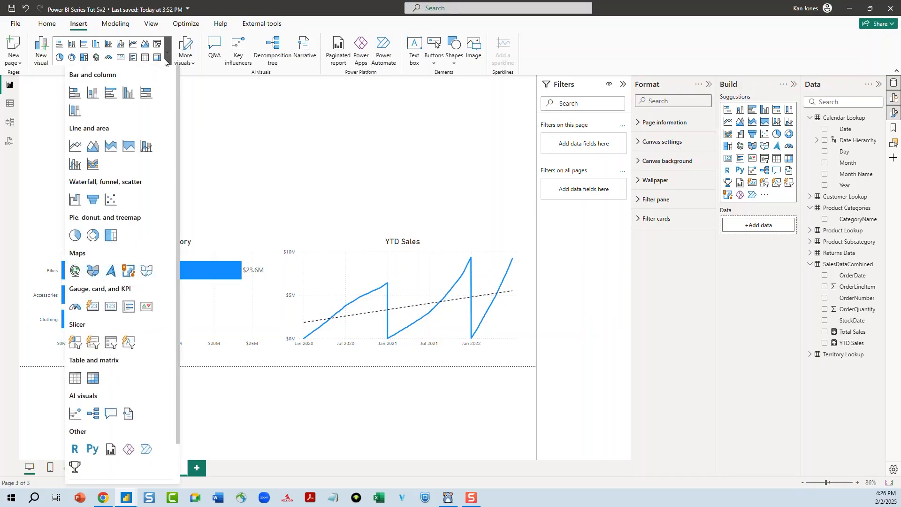
{"action": "left_click", "coordinate": [112, 343]}
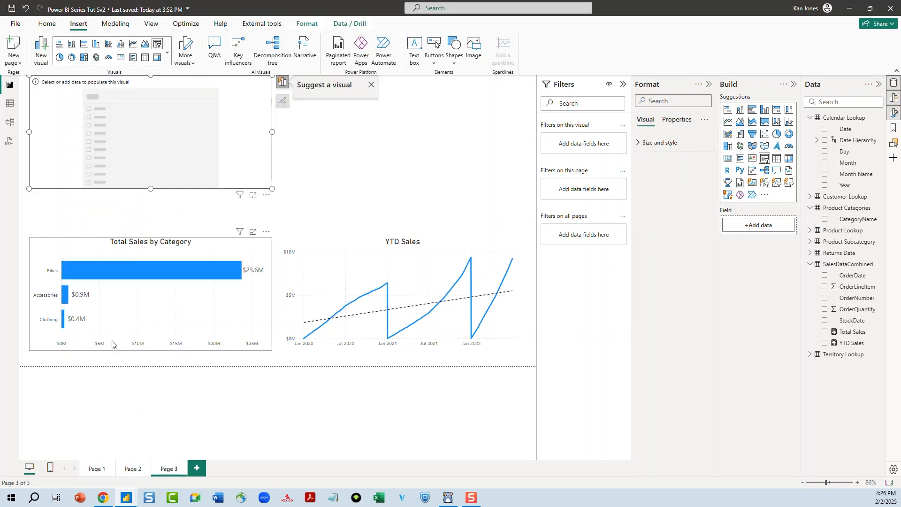
{"action": "left_click_drag", "start_coordinate": [271, 132], "coordinate": [136, 132]}
{"action": "left_click_drag", "start_coordinate": [83, 81], "coordinate": [87, 109]}
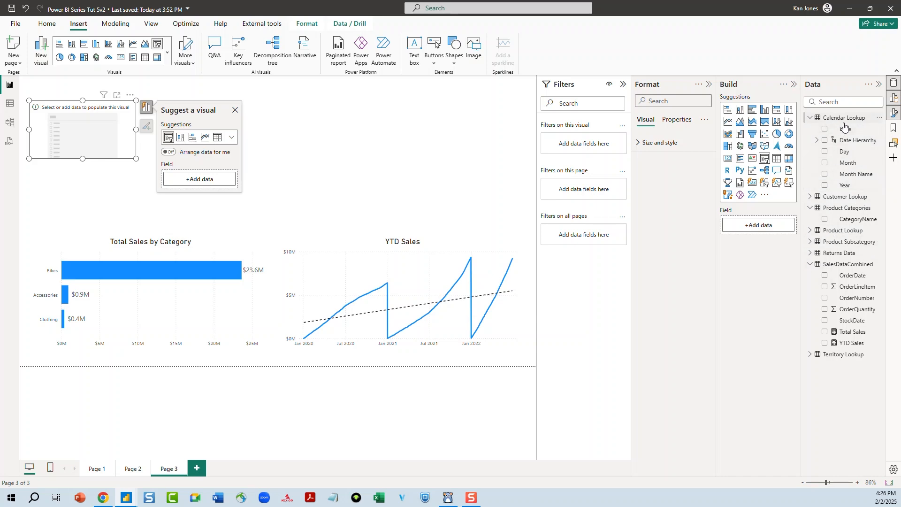
Add the Calendar Lookup Year field to the slicer and try moving the range's end handle back and forth
{"action": "left_click", "coordinate": [824, 186]}
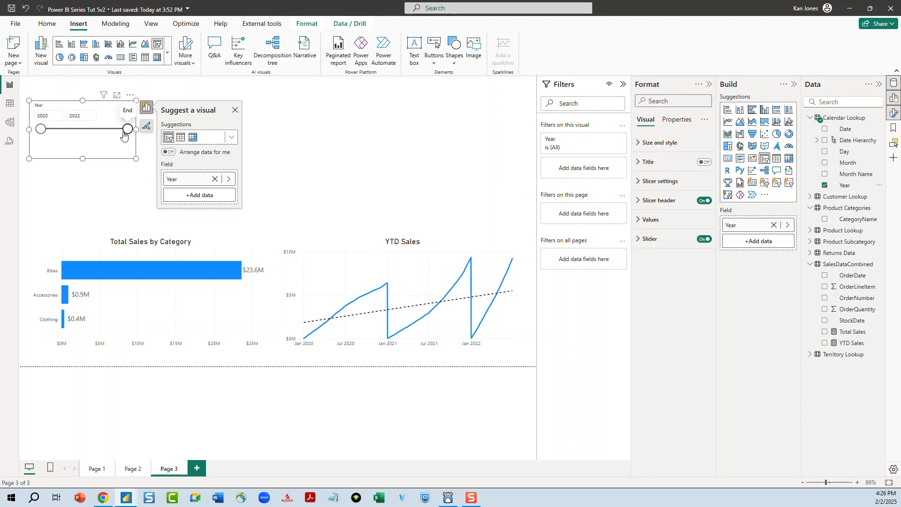
{"action": "left_click_drag", "start_coordinate": [126, 133], "coordinate": [80, 135]}
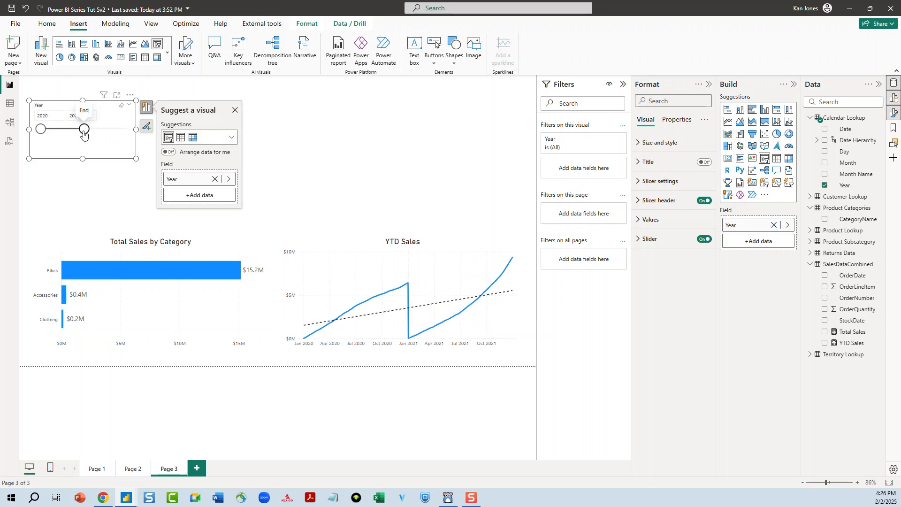
{"action": "left_click_drag", "start_coordinate": [84, 134], "coordinate": [127, 133]}
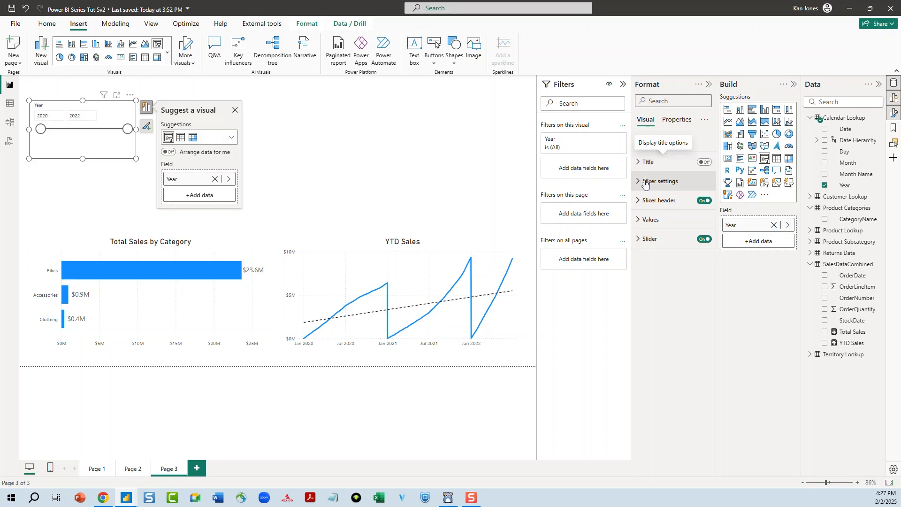
Set the slicer style to Dropdown and shorten the slicer box to fit
{"action": "left_click", "coordinate": [642, 206]}
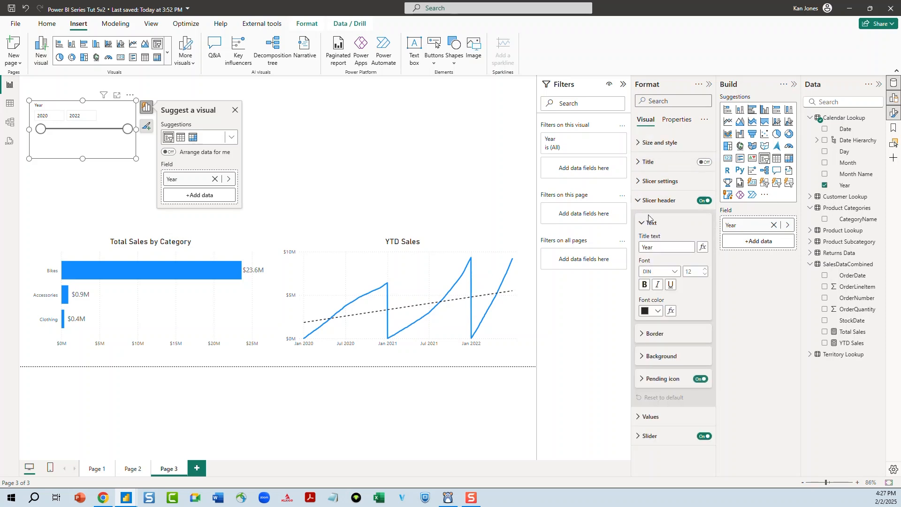
{"action": "left_click", "coordinate": [639, 201]}
{"action": "left_click", "coordinate": [636, 182]}
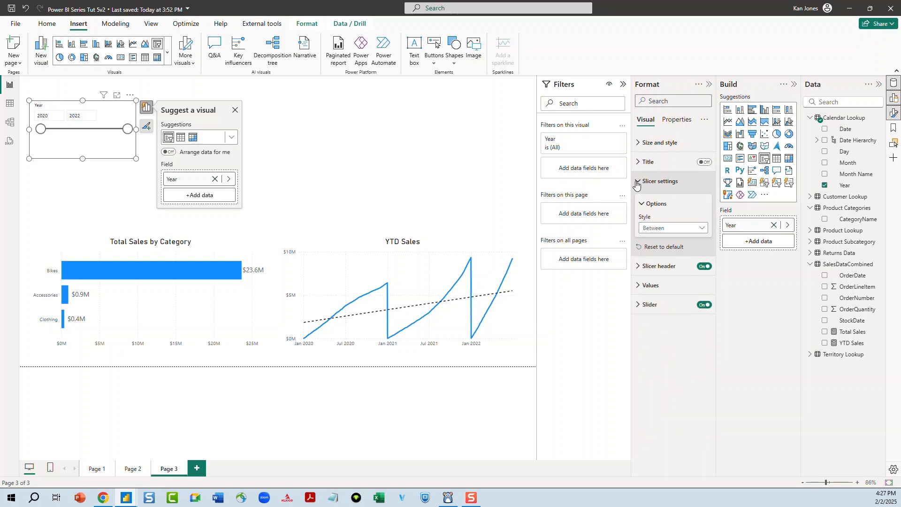
{"action": "left_click", "coordinate": [685, 230]}
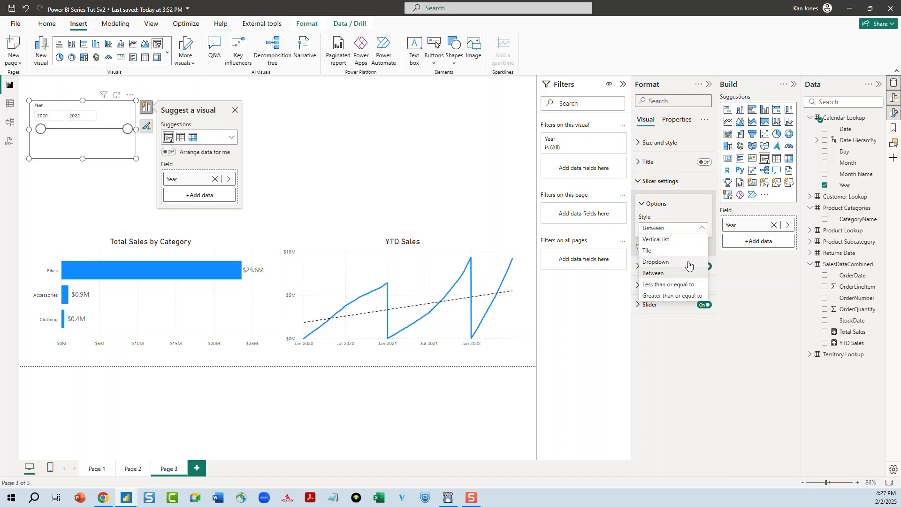
{"action": "left_click", "coordinate": [687, 261]}
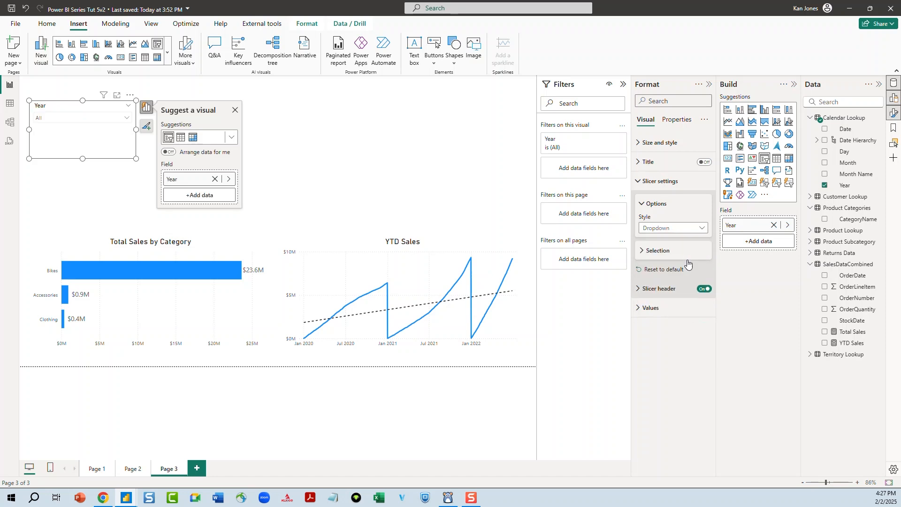
{"action": "left_click", "coordinate": [126, 118]}
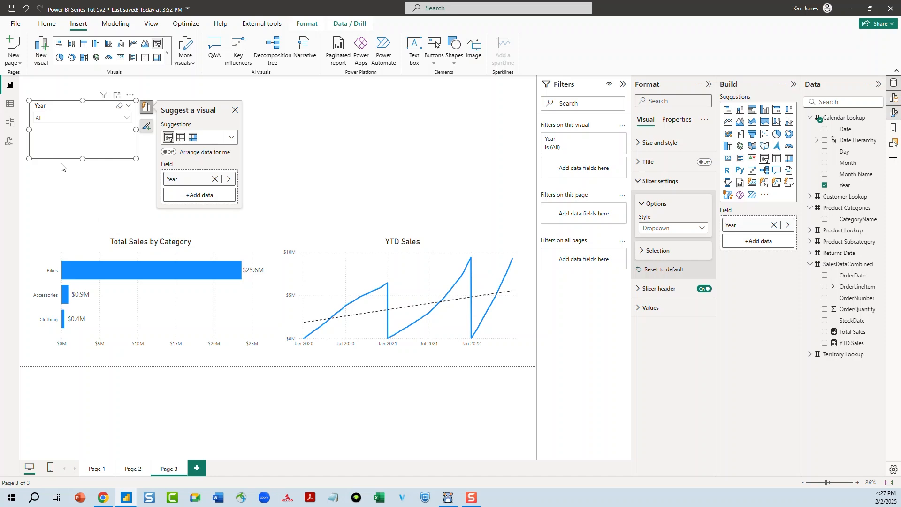
{"action": "left_click_drag", "start_coordinate": [80, 154], "coordinate": [75, 133]}
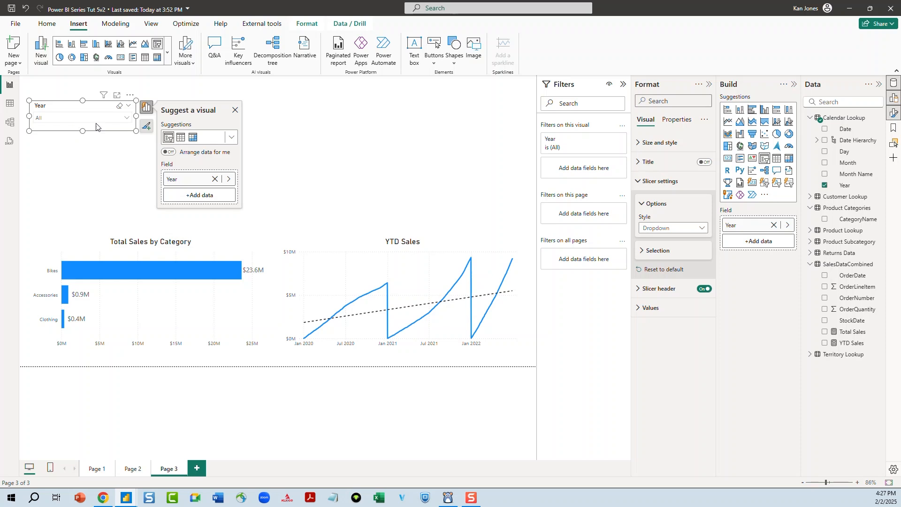
Rename the slicer header title to Year Selection
{"action": "left_click", "coordinate": [639, 182]}
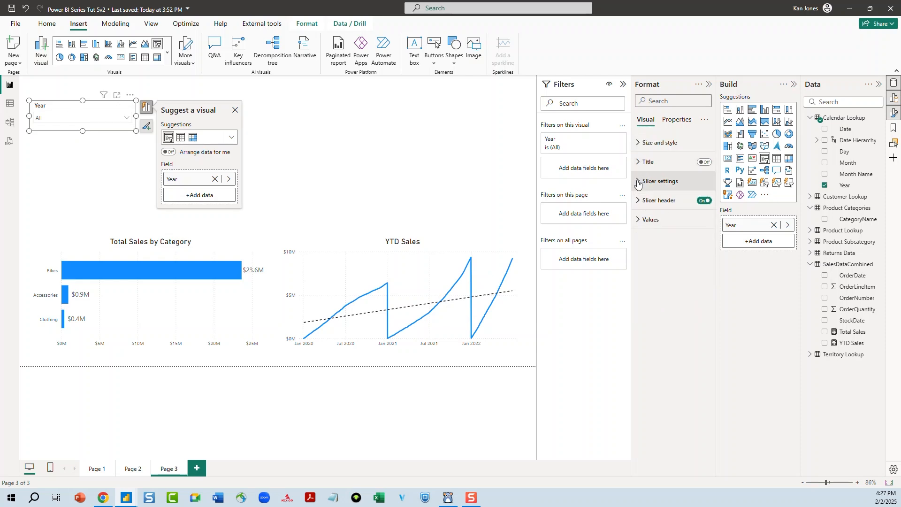
{"action": "left_click", "coordinate": [641, 201]}
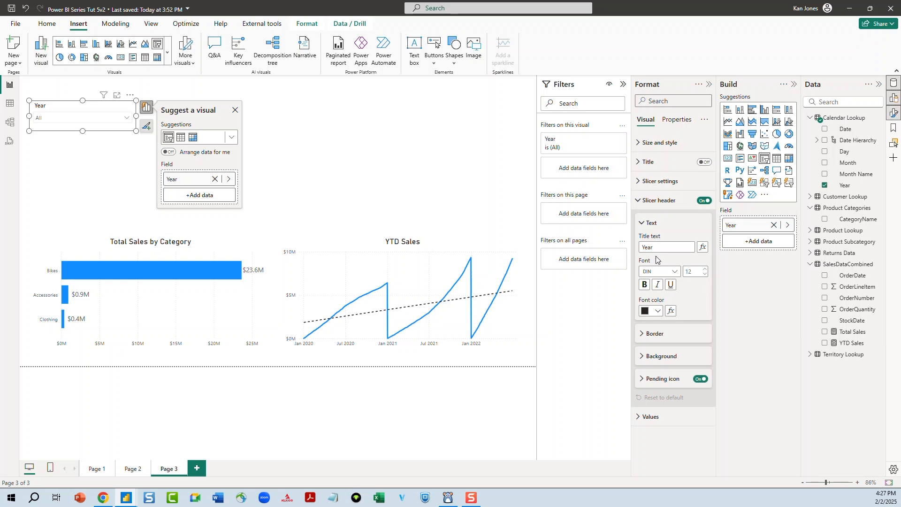
{"action": "left_click", "coordinate": [670, 248]}
{"action": "type", "text": "tion"}
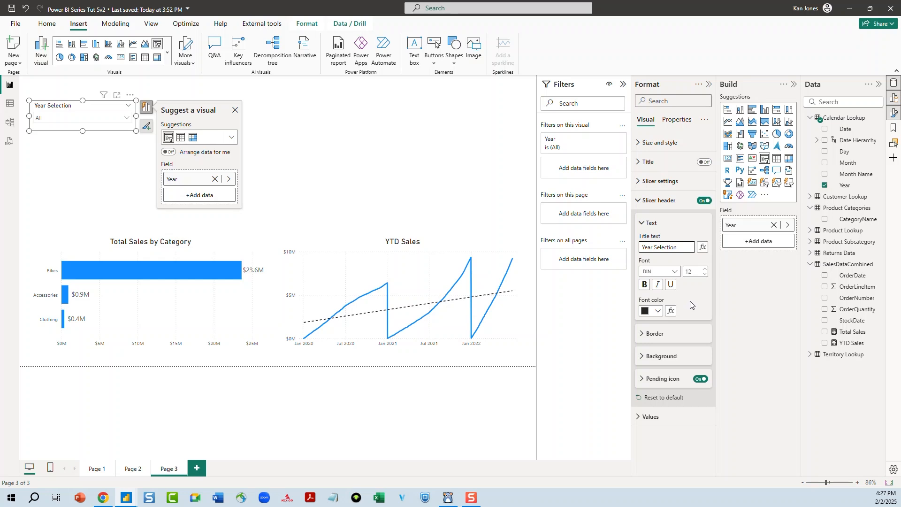
Review the slicer's header border, background and values formatting options
{"action": "left_click", "coordinate": [642, 334]}
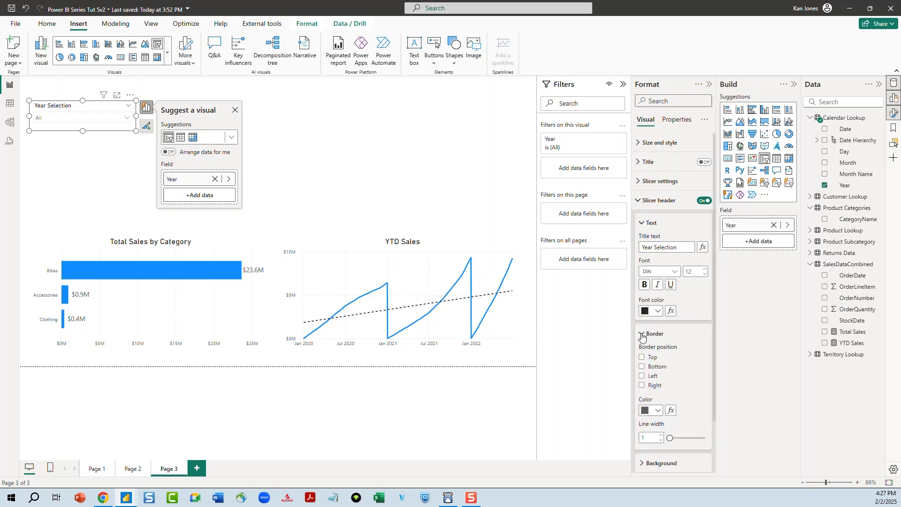
{"action": "left_click", "coordinate": [642, 336]}
{"action": "left_click", "coordinate": [642, 360]}
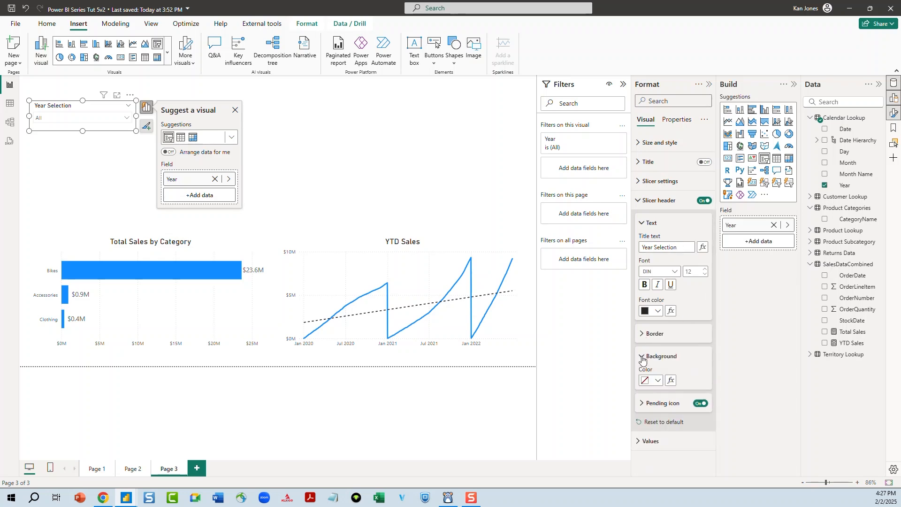
{"action": "left_click", "coordinate": [642, 359]}
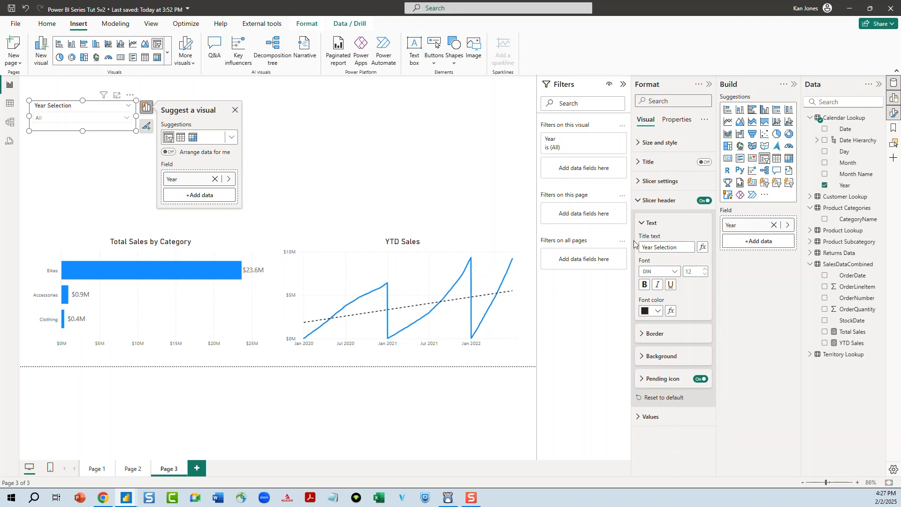
{"action": "left_click", "coordinate": [638, 201]}
{"action": "left_click", "coordinate": [638, 229]}
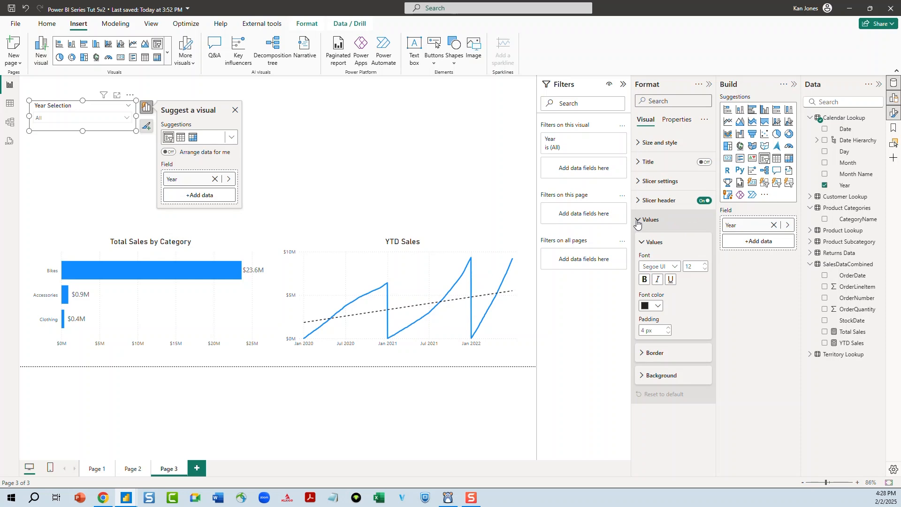
{"action": "left_click", "coordinate": [637, 221]}
Test the Year Selection dropdown by picking 2020, 2021 and 2022 in turn to filter the charts
{"action": "left_click", "coordinate": [125, 120]}
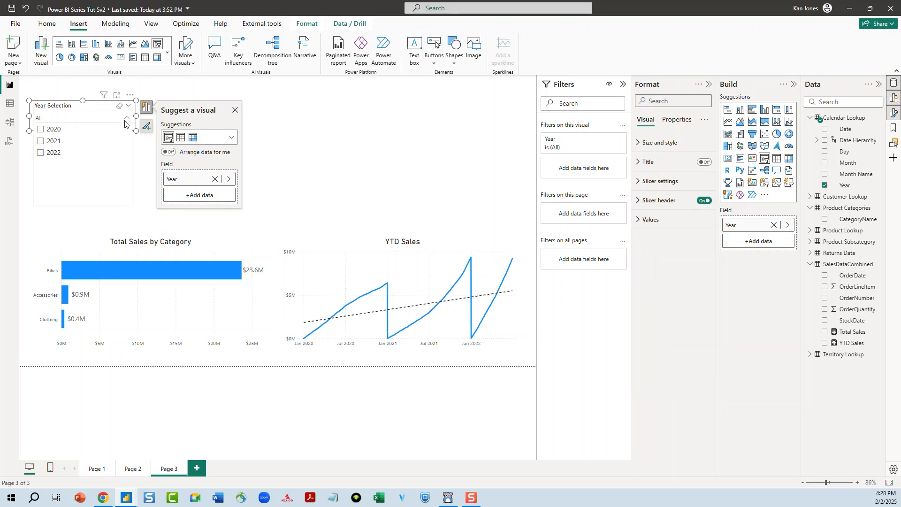
{"action": "left_click", "coordinate": [41, 130]}
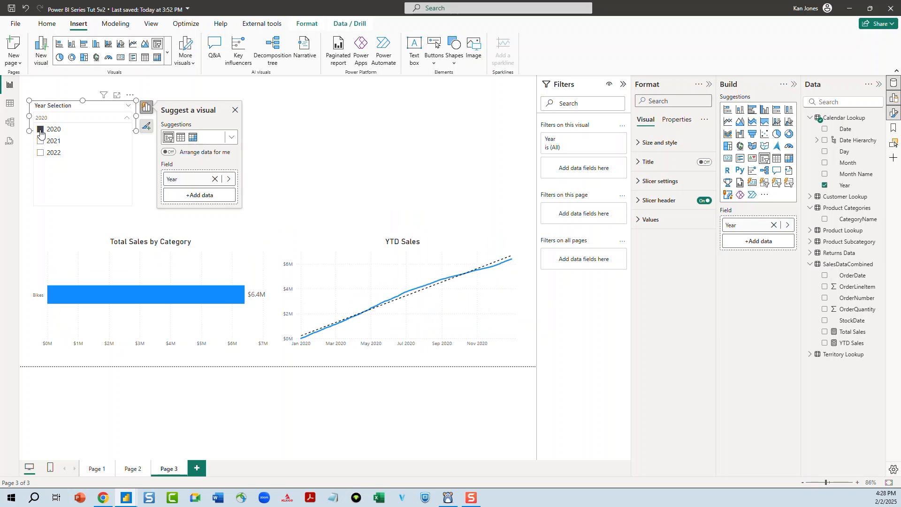
{"action": "left_click", "coordinate": [41, 141]}
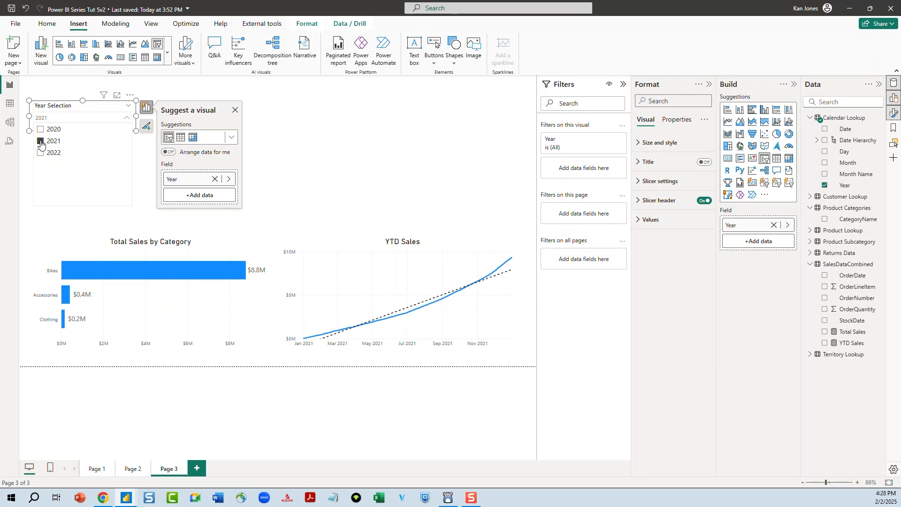
{"action": "left_click", "coordinate": [41, 130]}
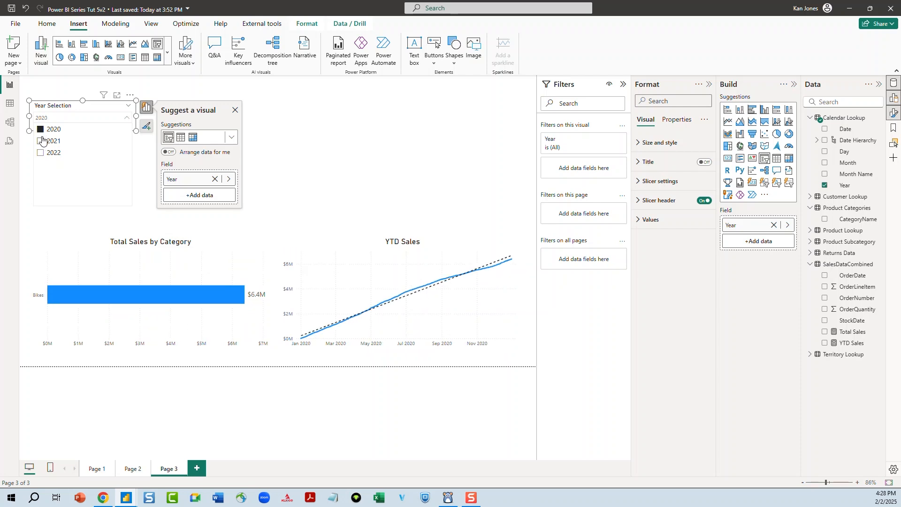
{"action": "left_click", "coordinate": [41, 141]}
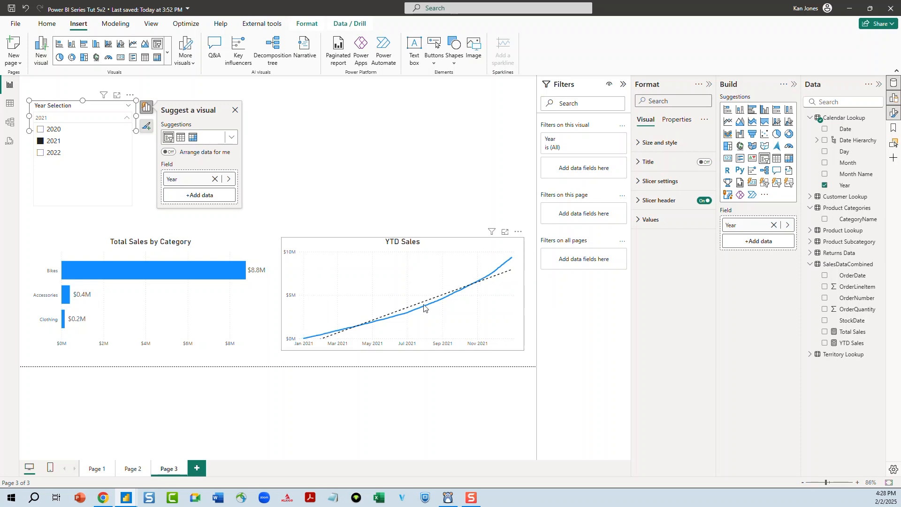
{"action": "left_click", "coordinate": [38, 155]}
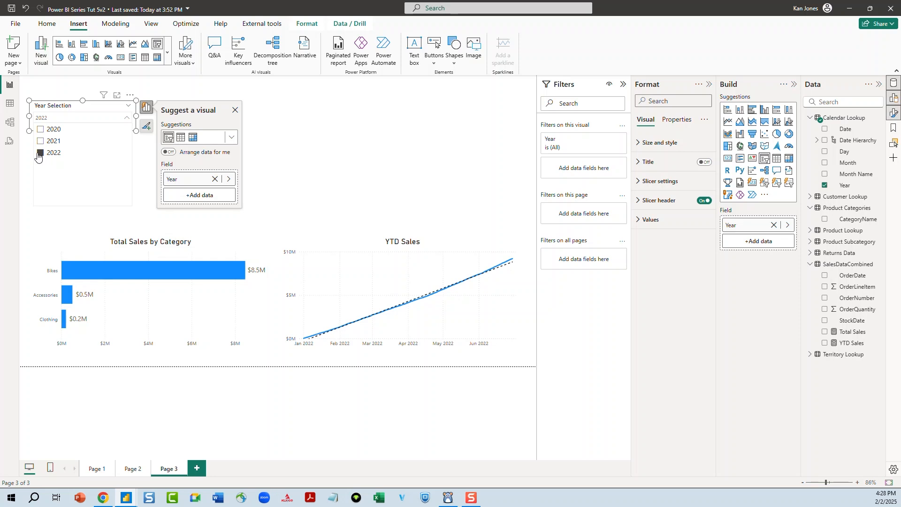
{"action": "left_click", "coordinate": [40, 132]}
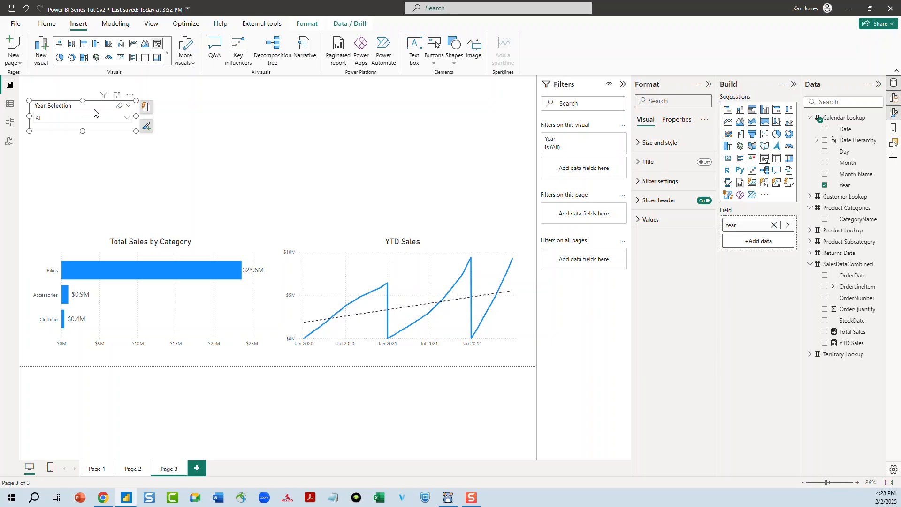
Copy the Year Selection slicer and paste a duplicate just below it
{"action": "right_click", "coordinate": [94, 112]}
{"action": "mouse_move", "coordinate": [125, 149]}
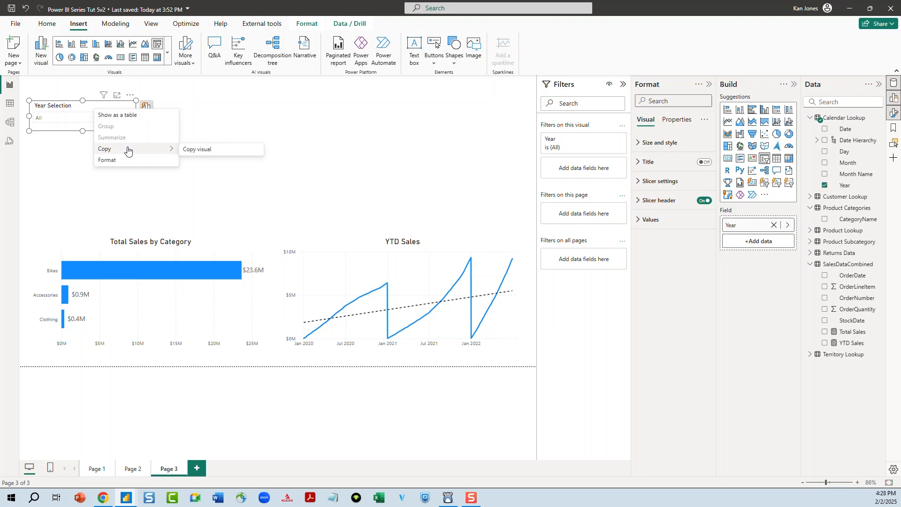
{"action": "left_click", "coordinate": [199, 150]}
{"action": "left_click", "coordinate": [105, 163]}
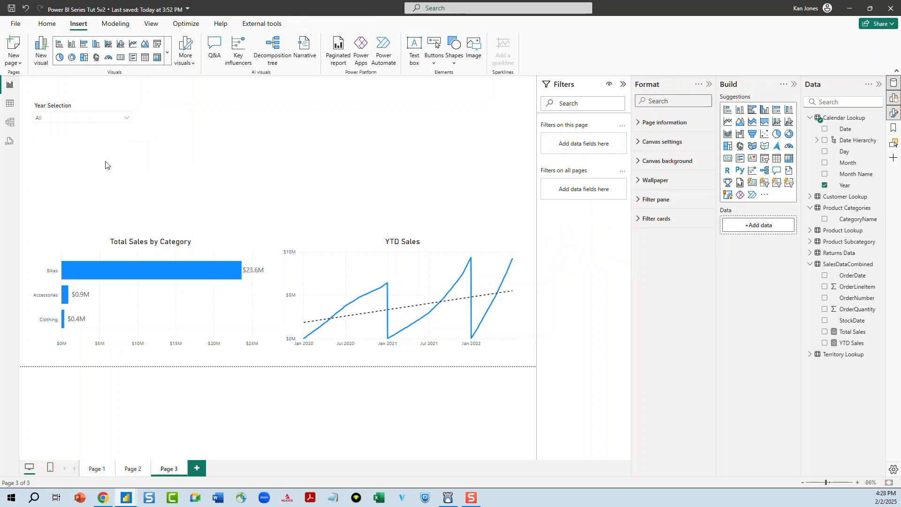
{"action": "right_click", "coordinate": [107, 157]}
{"action": "left_click", "coordinate": [126, 162]}
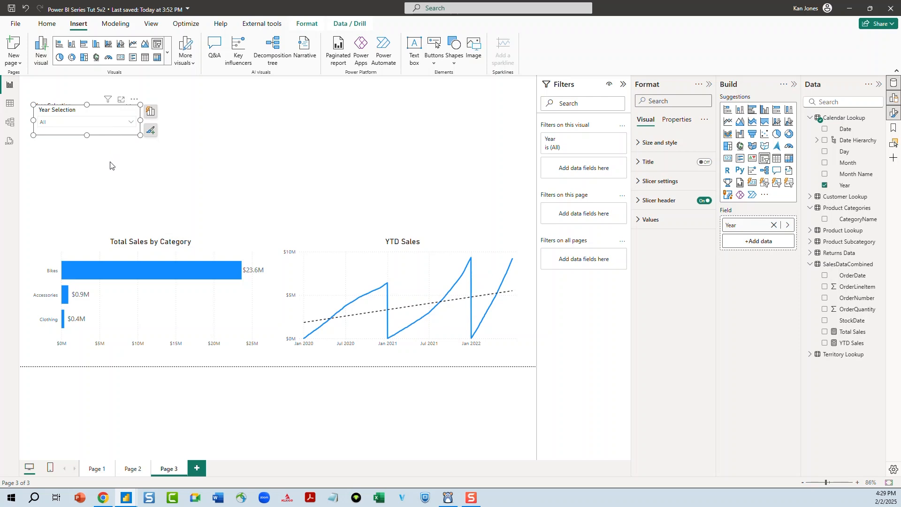
{"action": "left_click_drag", "start_coordinate": [100, 136], "coordinate": [94, 159]}
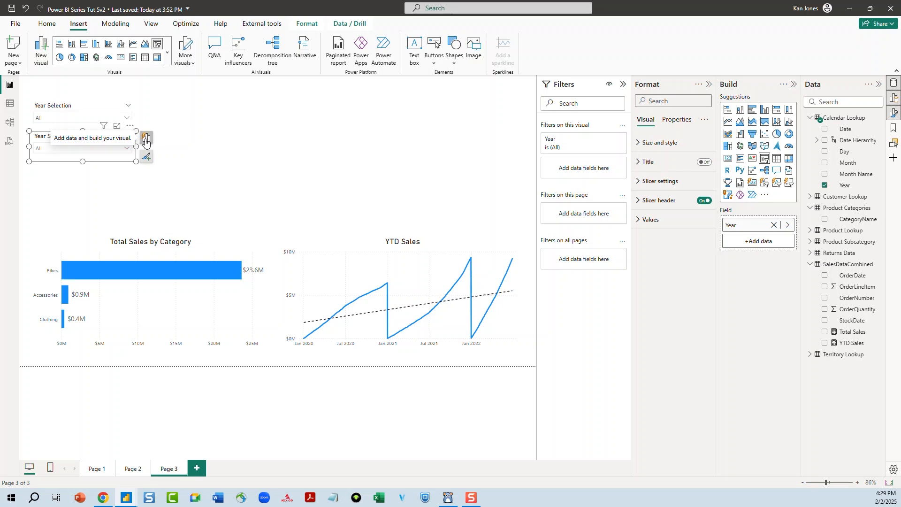
Replace the copied slicer's Year field with Region from Territory Lookup
{"action": "left_click", "coordinate": [146, 138]}
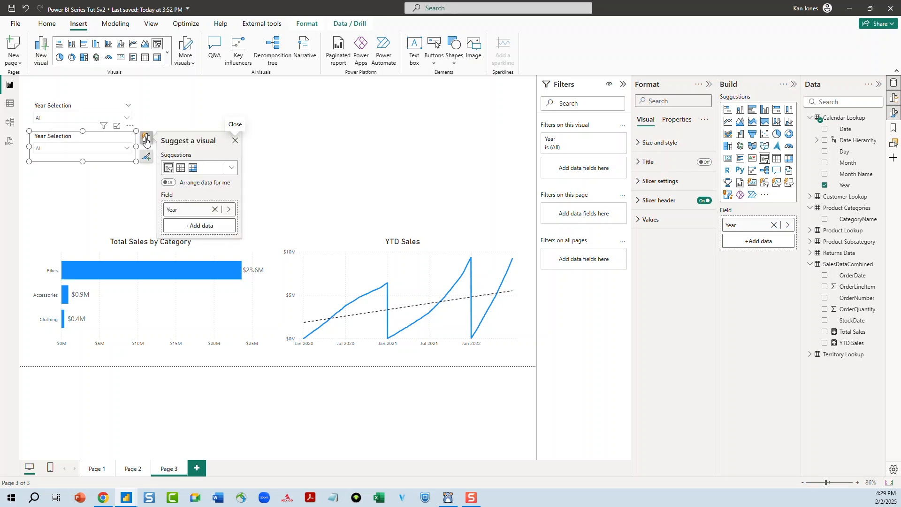
{"action": "left_click", "coordinate": [215, 209]}
{"action": "left_click", "coordinate": [197, 211]}
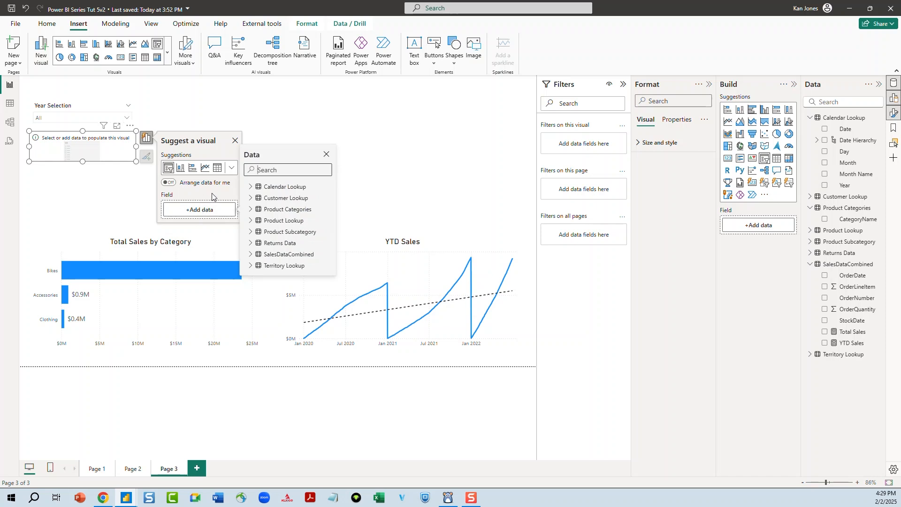
{"action": "left_click", "coordinate": [257, 266]}
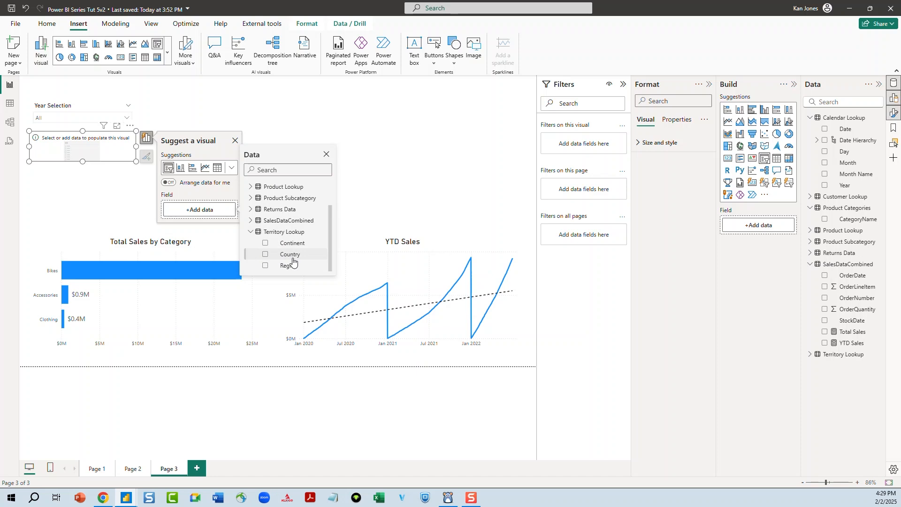
{"action": "left_click", "coordinate": [265, 266]}
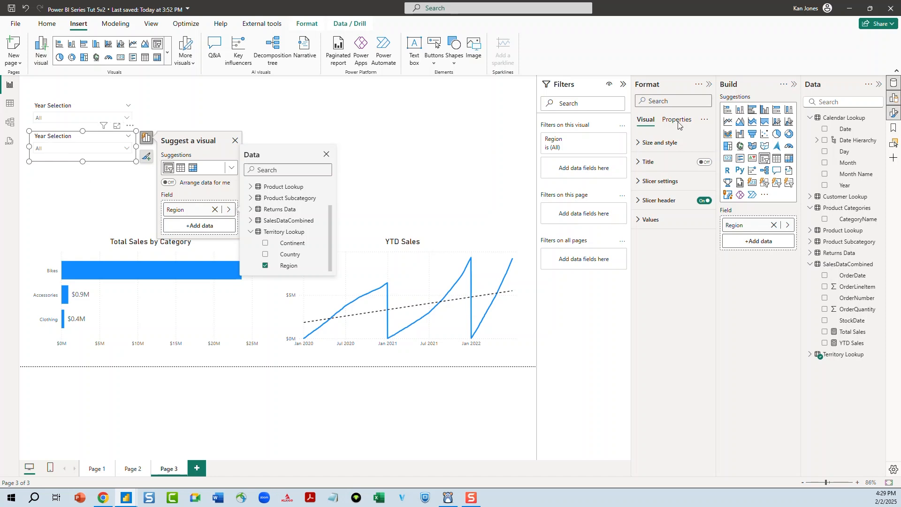
Rename the copied slicer's header title to "Region Selection"
{"action": "left_click", "coordinate": [638, 205]}
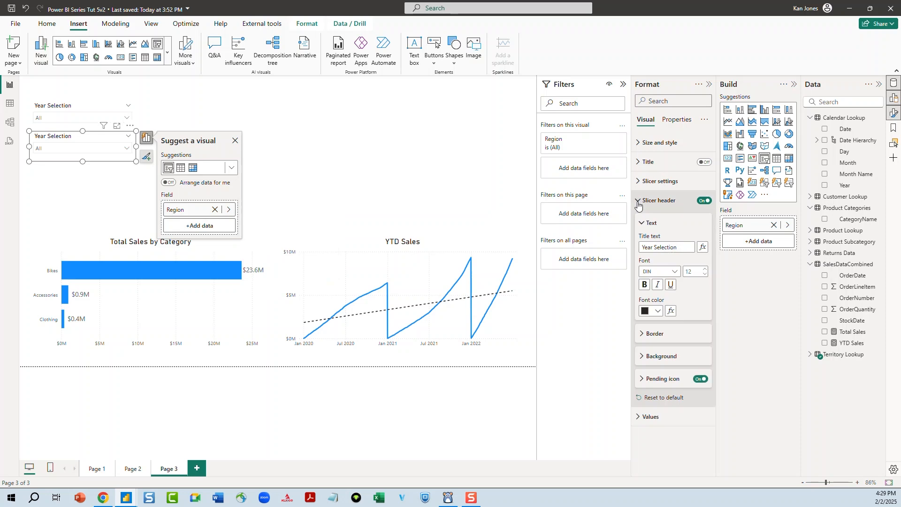
{"action": "left_click", "coordinate": [652, 249]}
{"action": "left_click_drag", "start_coordinate": [652, 249], "coordinate": [631, 253]}
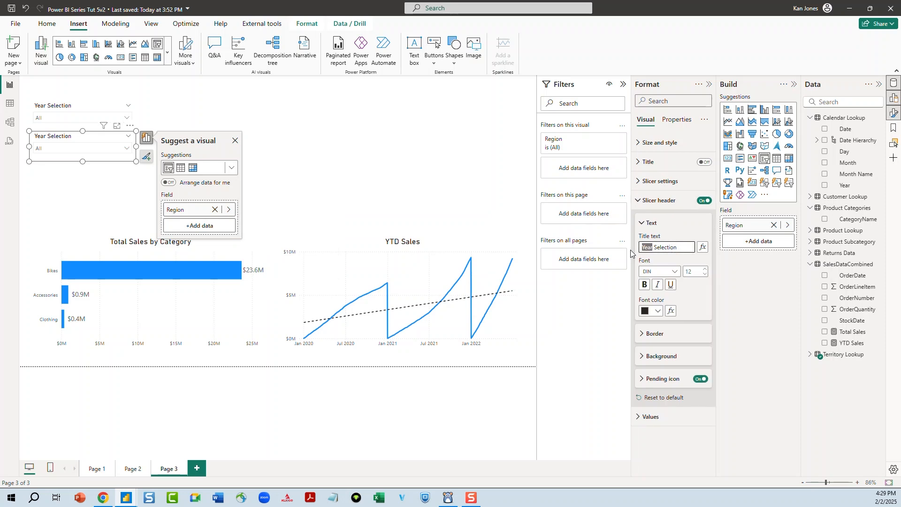
{"action": "type", "text": "Region"}
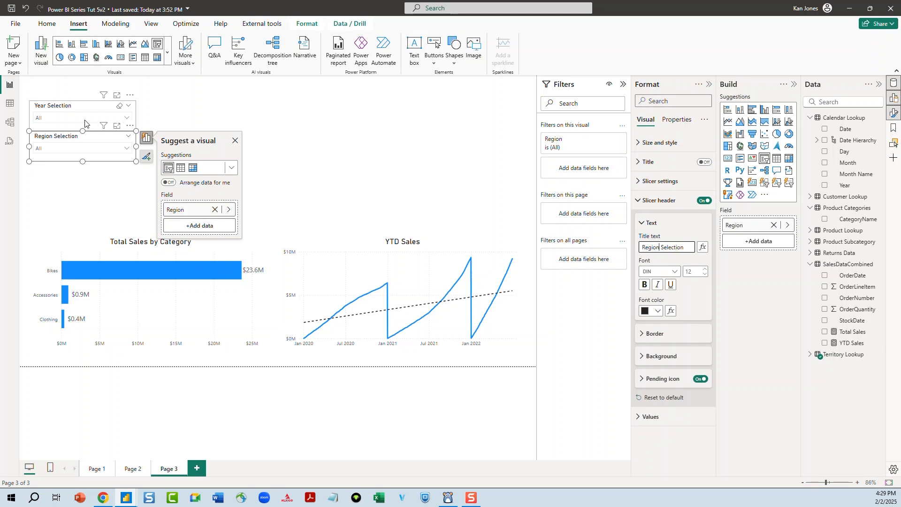
Move the Region Selection slicer down slightly and paste another slicer copy below it
{"action": "left_click", "coordinate": [100, 141]}
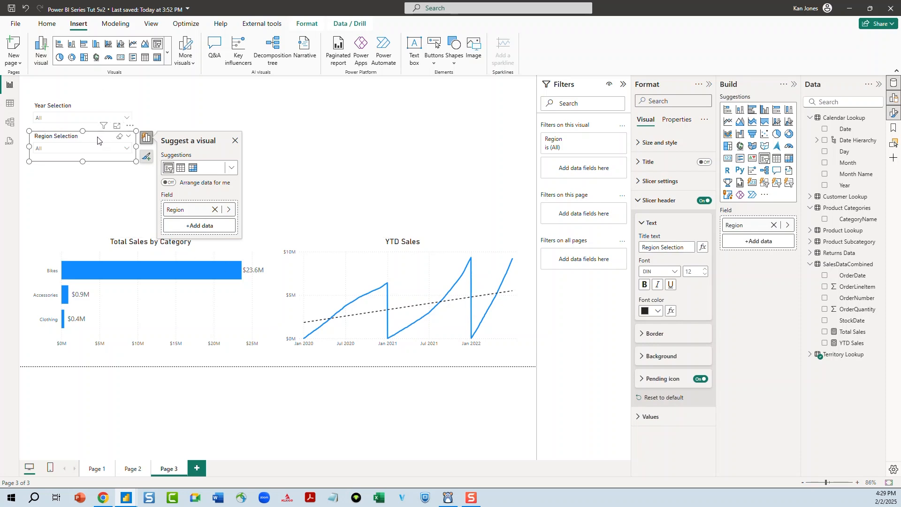
{"action": "left_click_drag", "start_coordinate": [97, 141], "coordinate": [100, 151]}
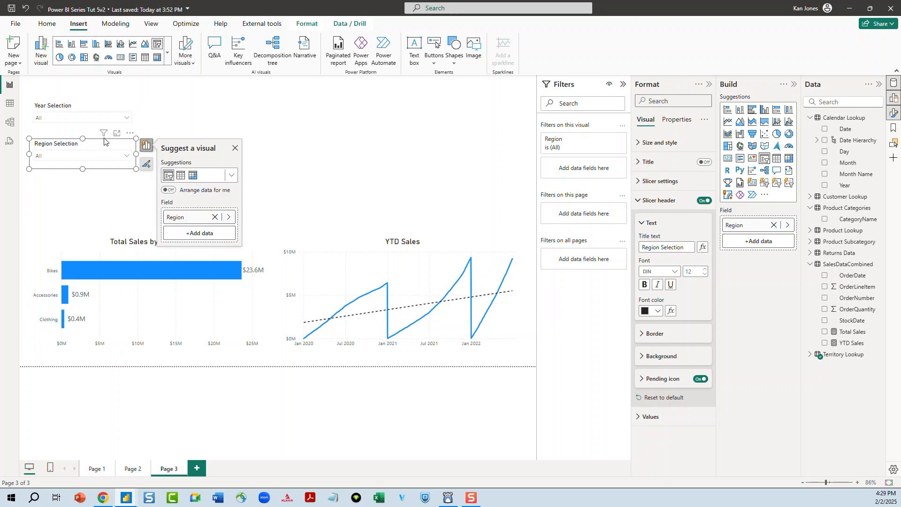
{"action": "key", "text": "ctrl+v"}
{"action": "left_click_drag", "start_coordinate": [93, 148], "coordinate": [88, 184]}
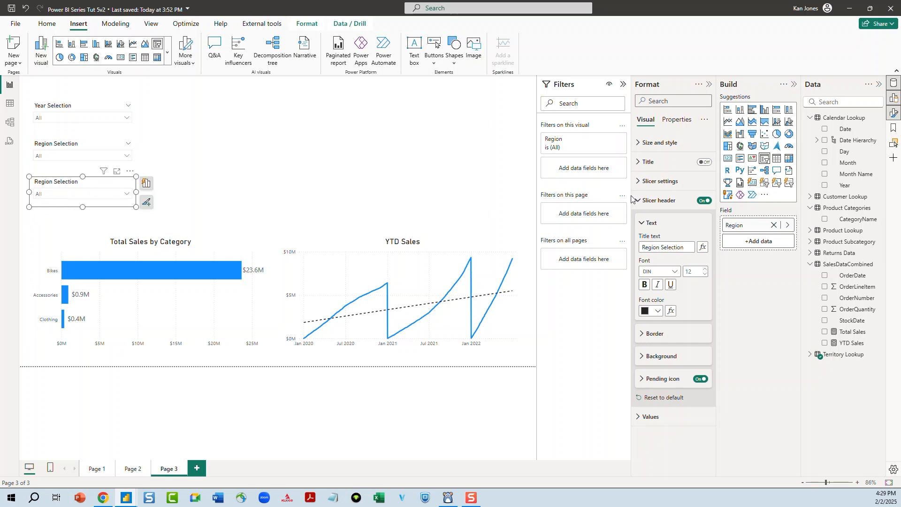
Replace the new slicer's Region field with CategoryName from Product Categories
{"action": "left_click", "coordinate": [147, 183]}
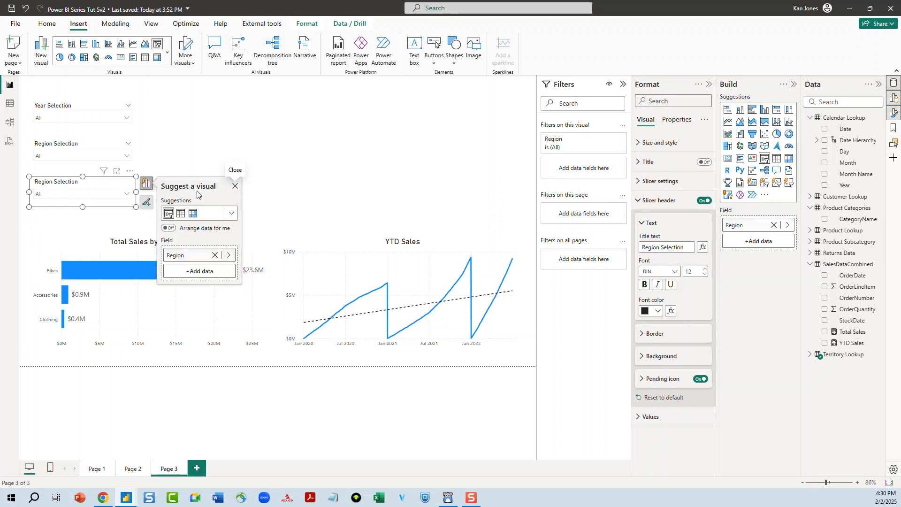
{"action": "left_click", "coordinate": [215, 255]}
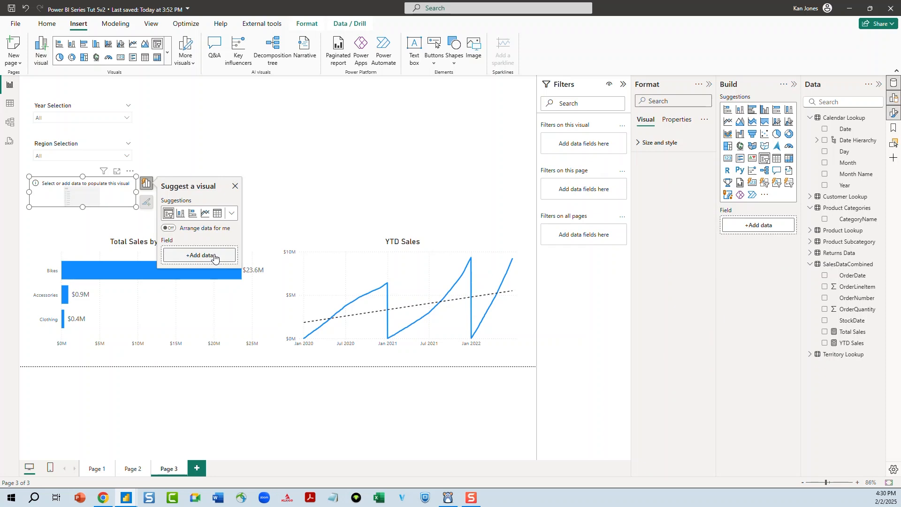
{"action": "left_click", "coordinate": [214, 256]}
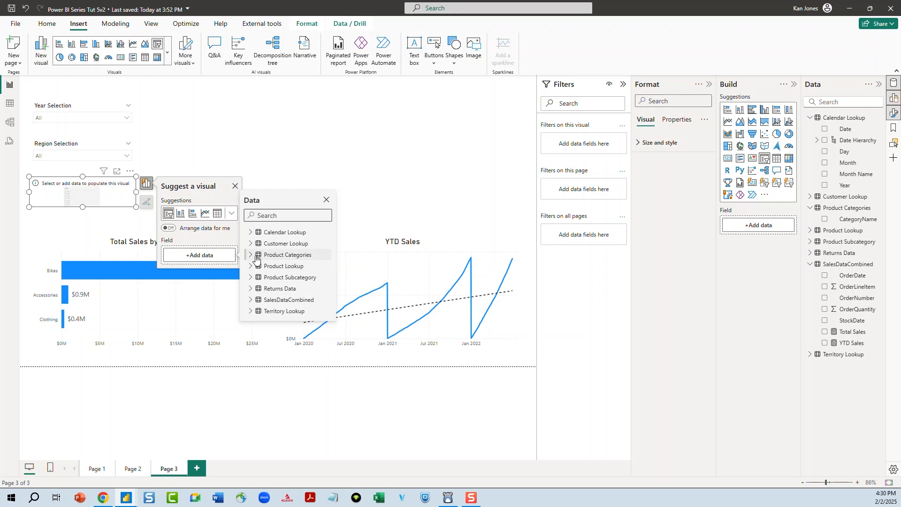
{"action": "left_click", "coordinate": [250, 255]}
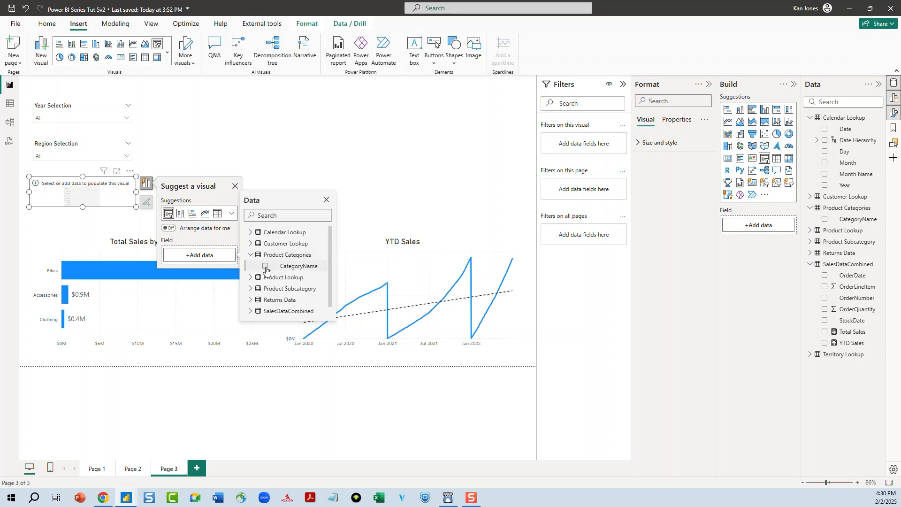
{"action": "left_click", "coordinate": [265, 267]}
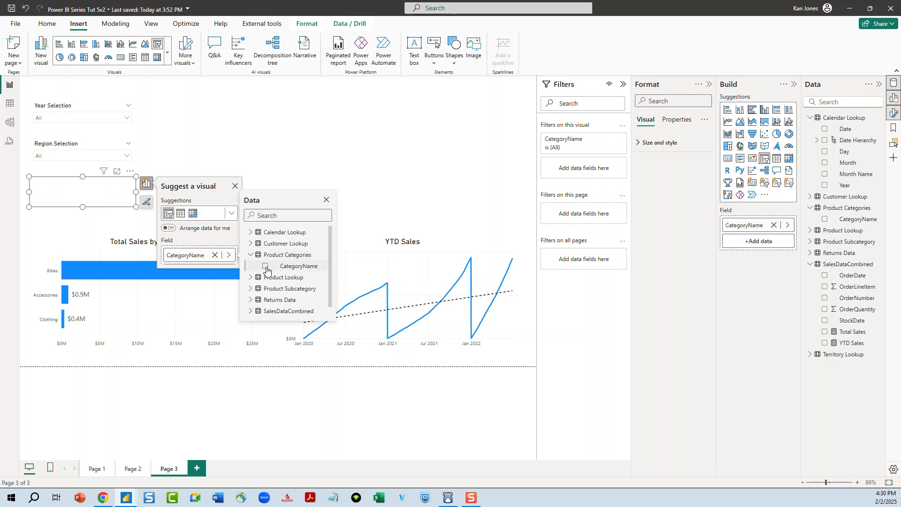
{"action": "left_click", "coordinate": [327, 204]}
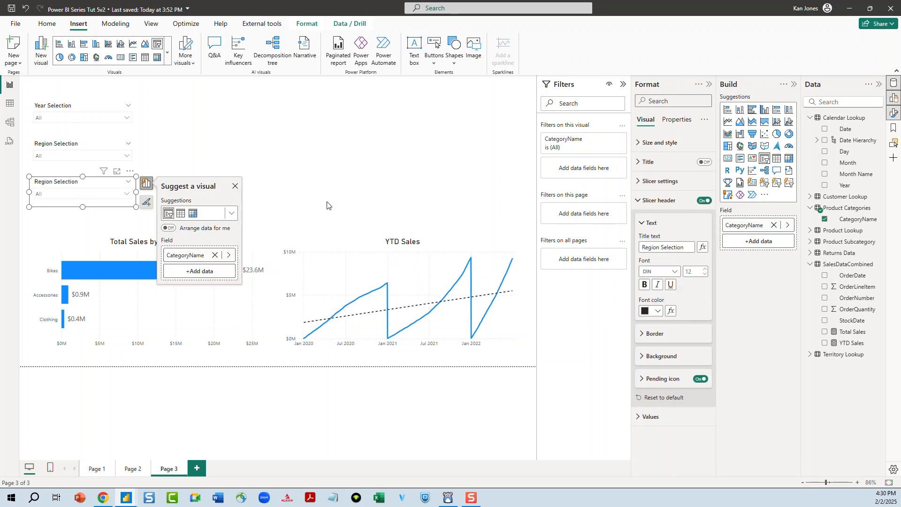
Rename the third slicer's header title to "Category Selection"
{"action": "left_click", "coordinate": [656, 248]}
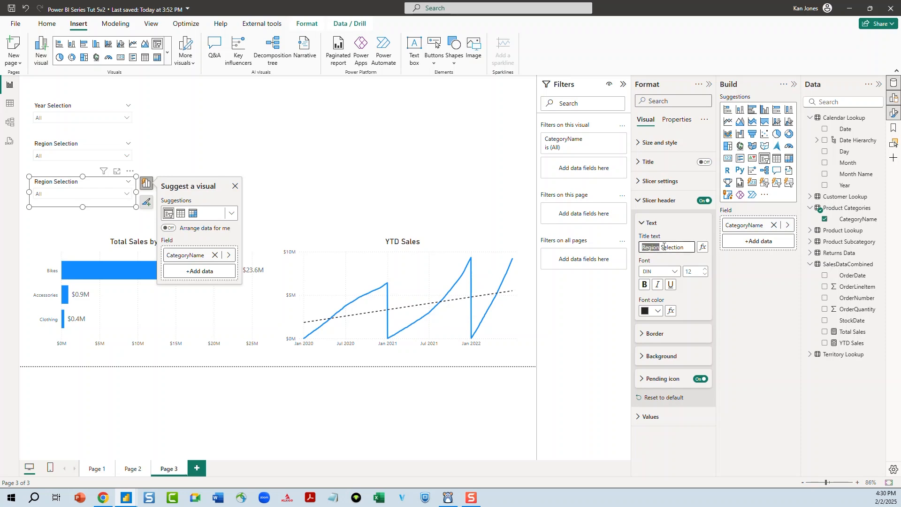
{"action": "key", "text": "BackSpace"}
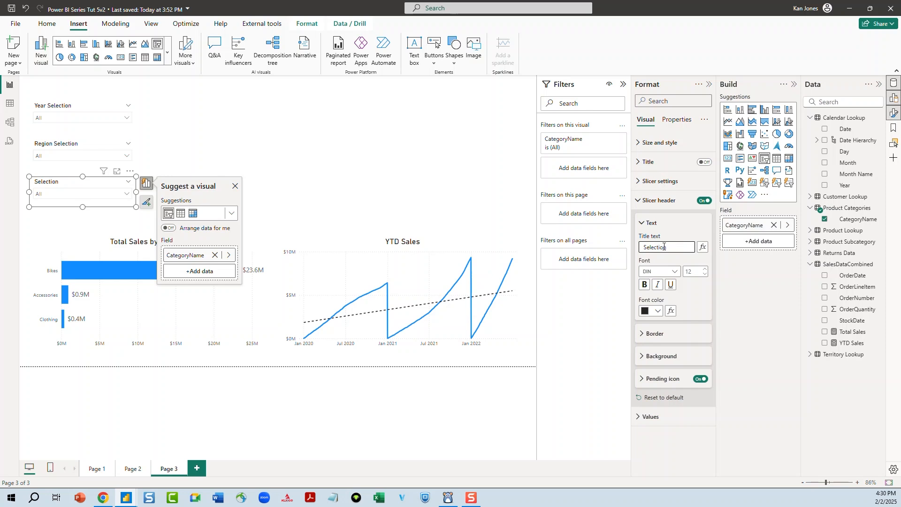
{"action": "type", "text": "Category"}
{"action": "left_click", "coordinate": [229, 122]}
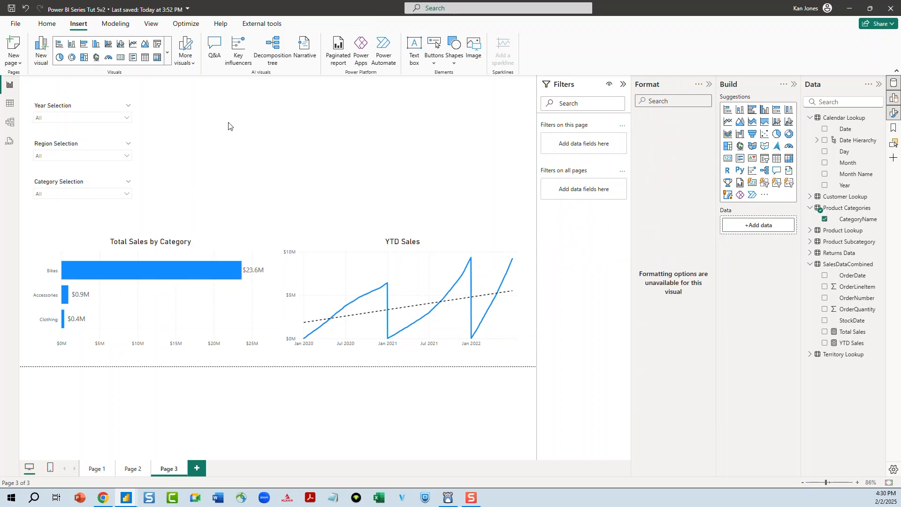
Set the page's canvas background color to light gray with 15% transparency
{"action": "left_click", "coordinate": [89, 110]}
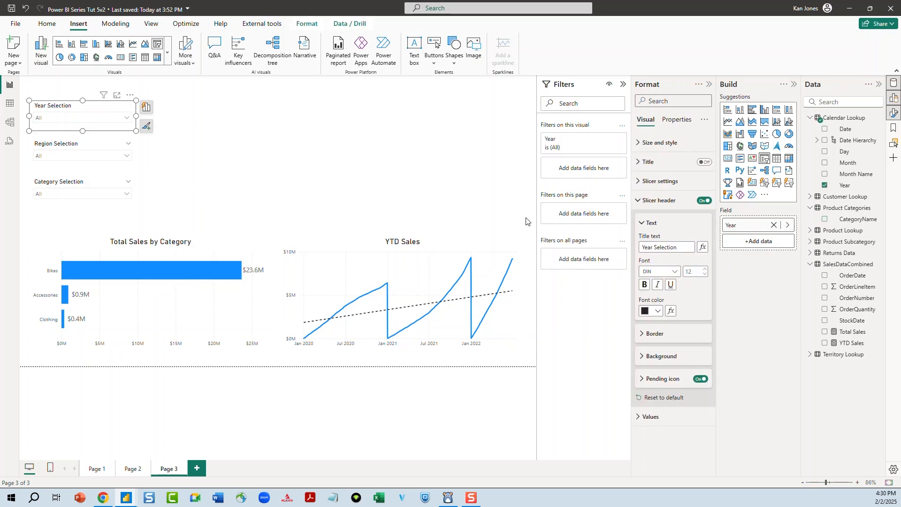
{"action": "left_click", "coordinate": [237, 167]}
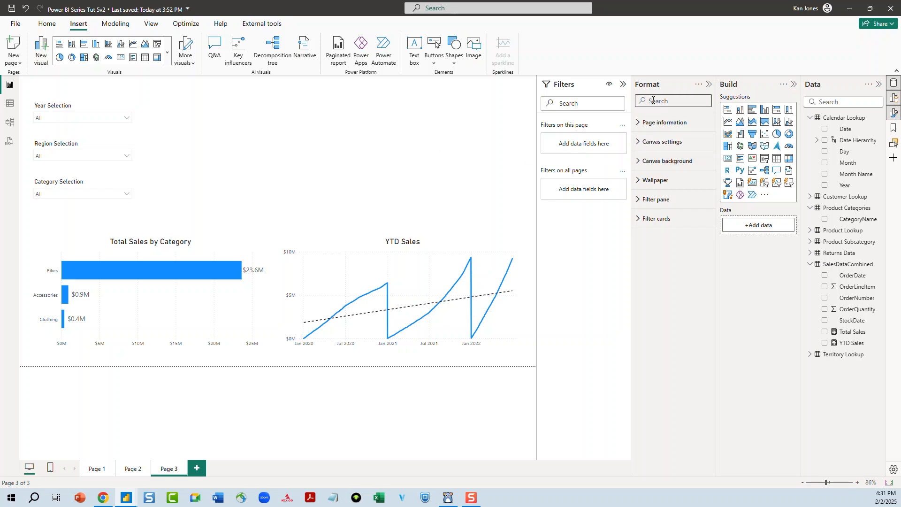
{"action": "left_click", "coordinate": [658, 165]}
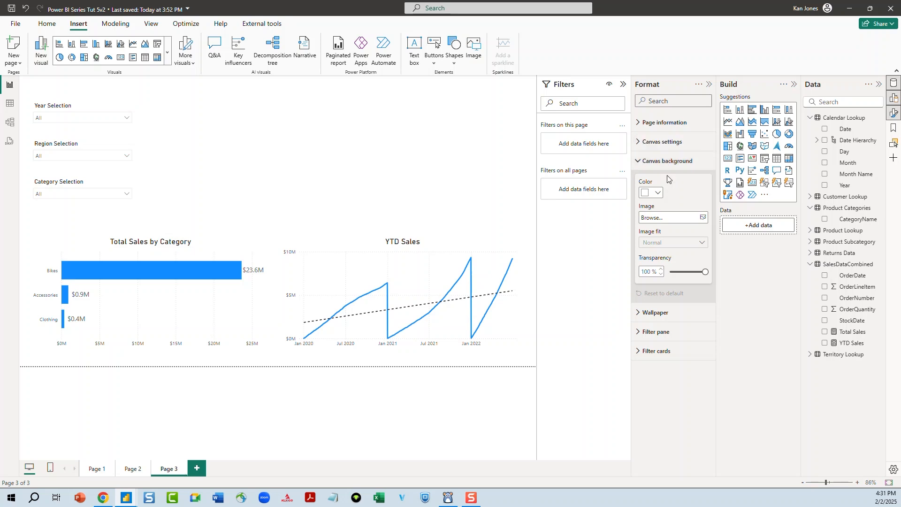
{"action": "left_click", "coordinate": [642, 196]}
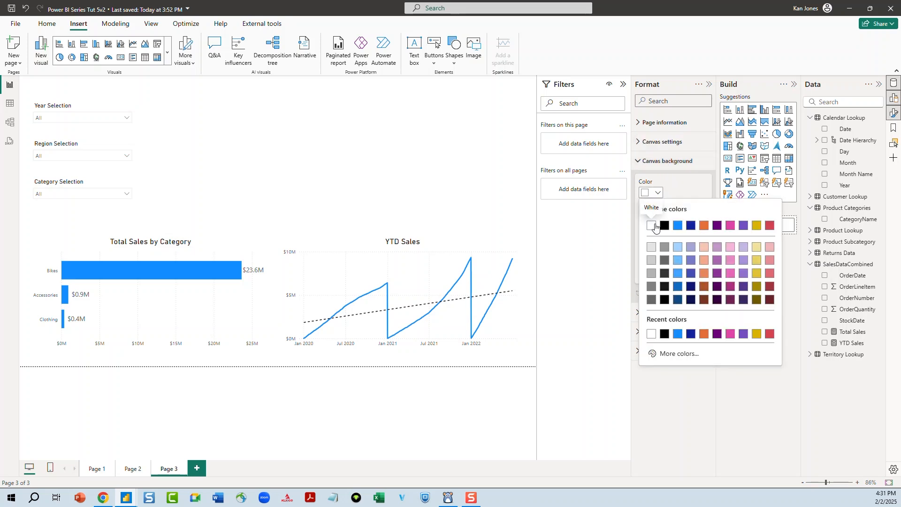
{"action": "left_click", "coordinate": [650, 249]}
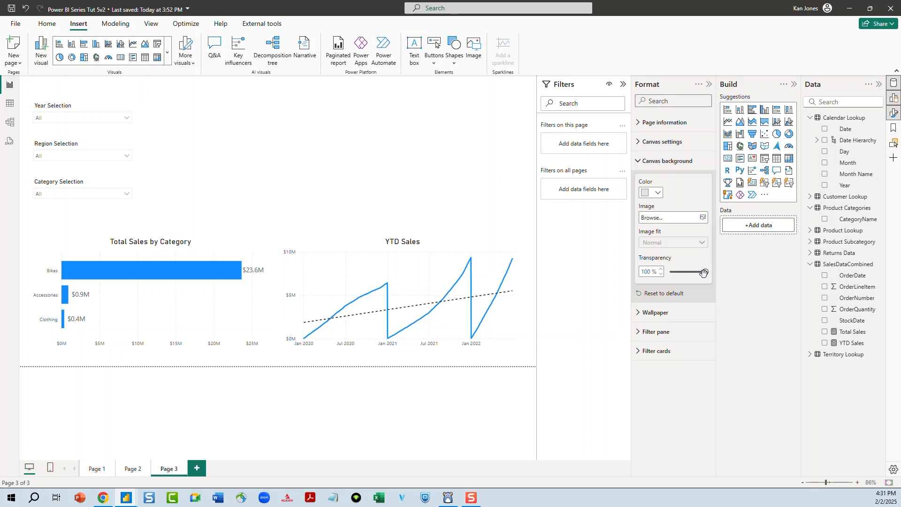
{"action": "left_click_drag", "start_coordinate": [704, 273], "coordinate": [676, 274]}
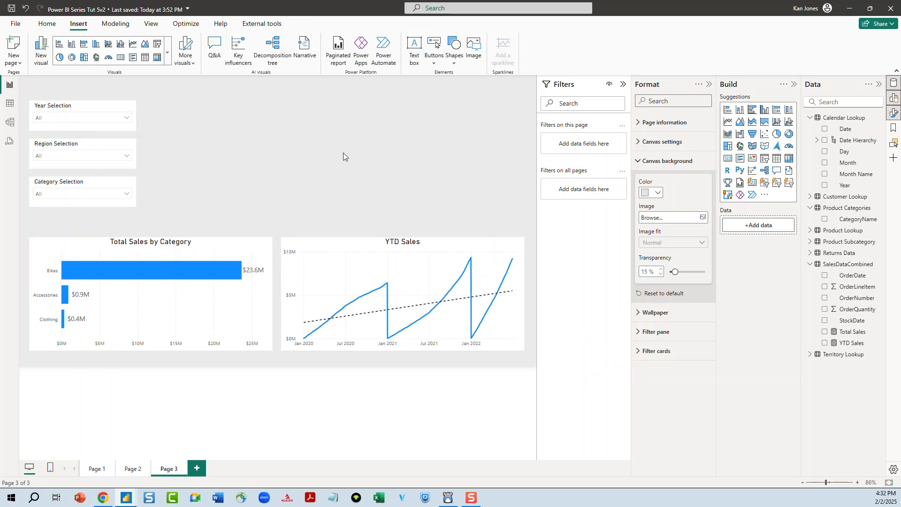
Test the slicers by filtering the charts to 2021 and the United Kingdom region
{"action": "left_click", "coordinate": [79, 118]}
{"action": "left_click", "coordinate": [42, 141]}
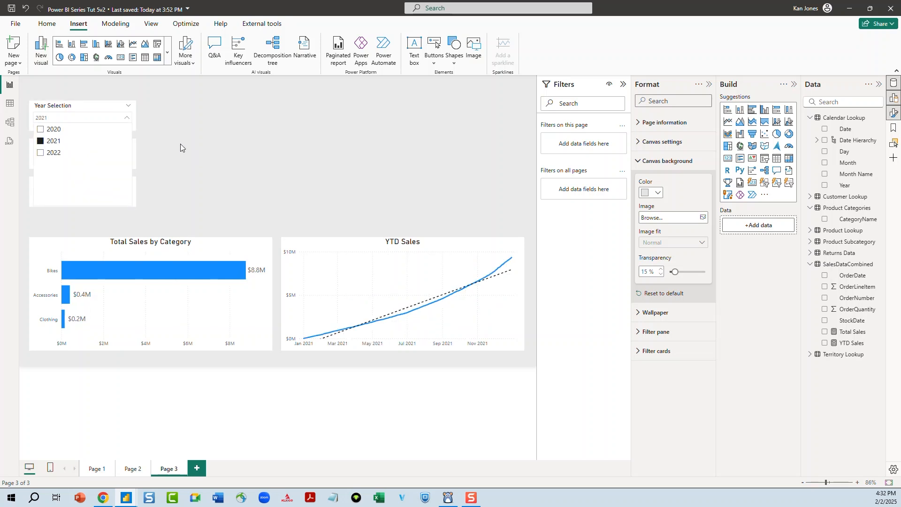
{"action": "left_click", "coordinate": [161, 149]}
{"action": "left_click", "coordinate": [117, 155]}
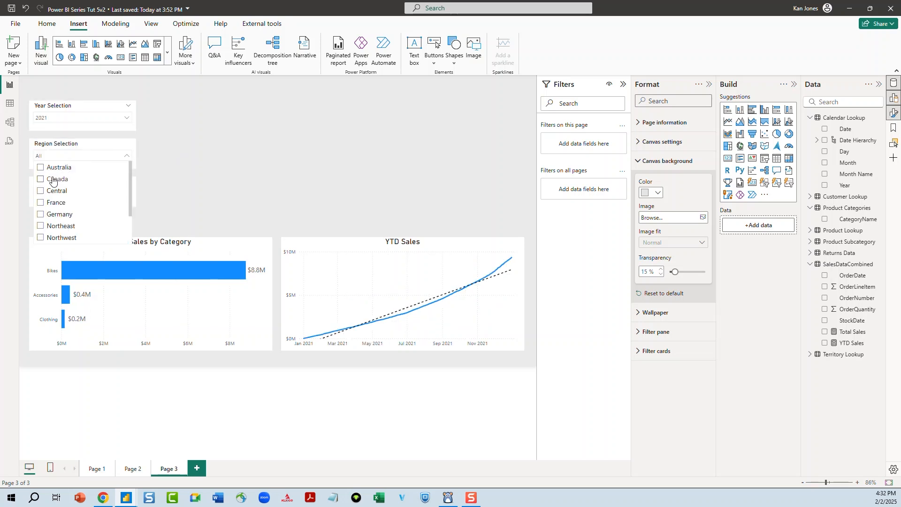
{"action": "scroll", "coordinate": [54, 178], "scroll_direction": "down", "scroll_amount": 3}
{"action": "scroll", "coordinate": [42, 200], "scroll_direction": "up", "scroll_amount": 3}
{"action": "scroll", "coordinate": [41, 195], "scroll_direction": "down", "scroll_amount": 3}
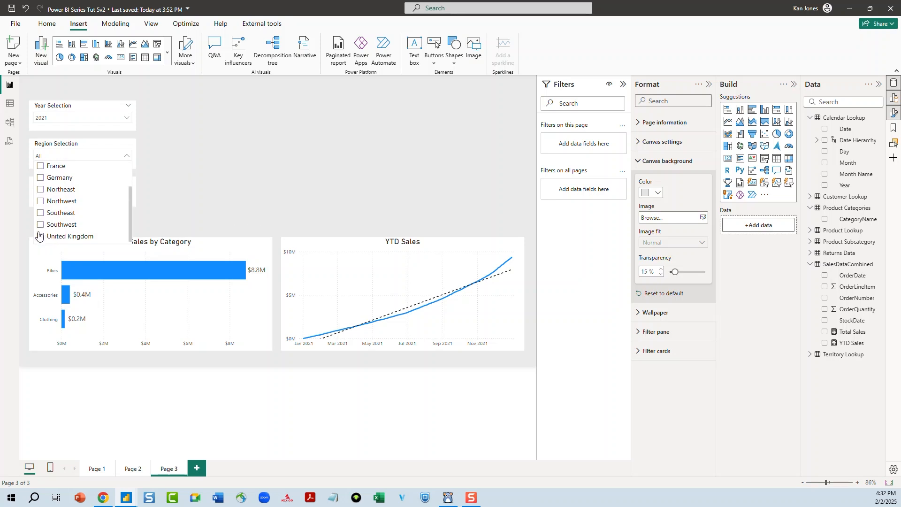
{"action": "left_click", "coordinate": [39, 236]}
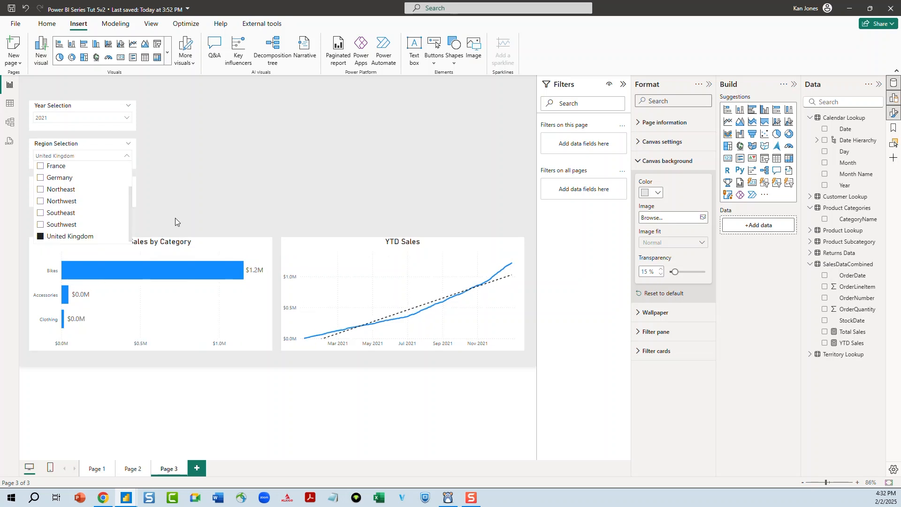
{"action": "left_click", "coordinate": [214, 180]}
Filter the charts further to the Bikes category with the Category Selection slicer
{"action": "left_click", "coordinate": [112, 192]}
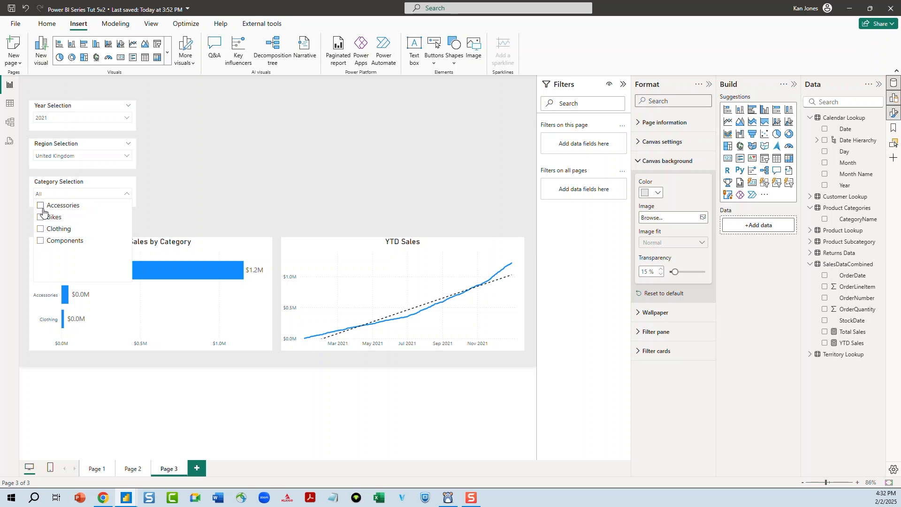
{"action": "left_click", "coordinate": [40, 218]}
{"action": "left_click", "coordinate": [227, 171]}
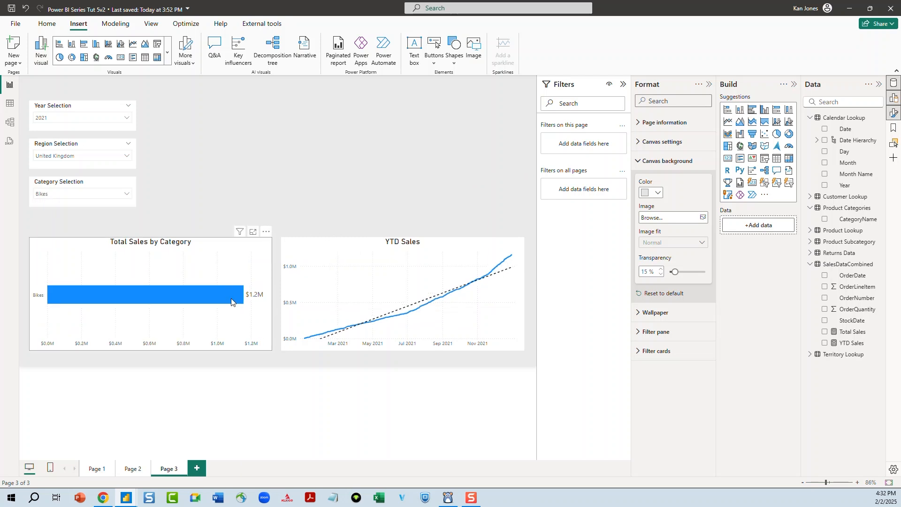
{"action": "mouse_move", "coordinate": [205, 293]}
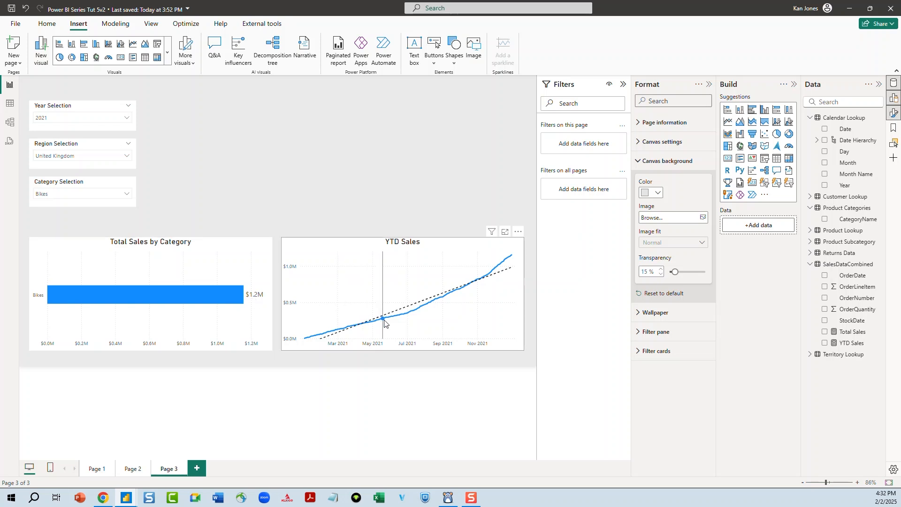
{"action": "mouse_move", "coordinate": [472, 291]}
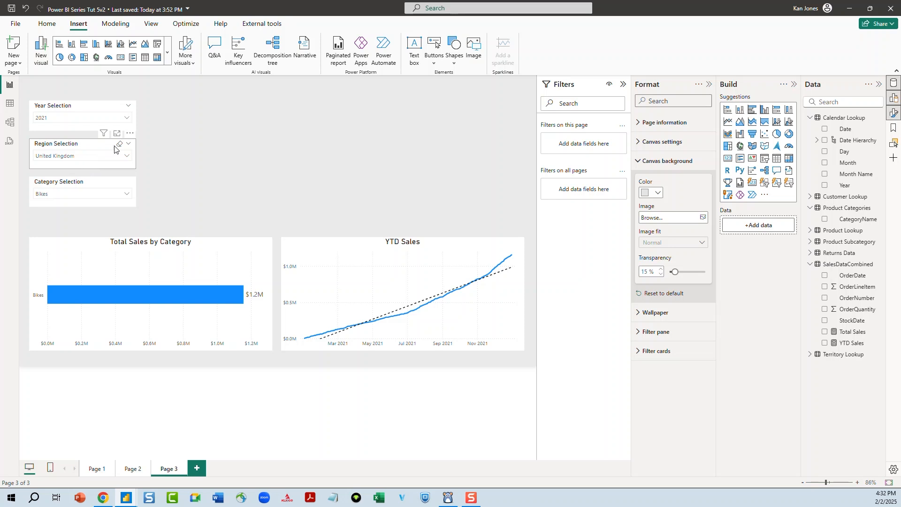
Clear the selections in the Region, Year and Category slicers
{"action": "left_click", "coordinate": [119, 144]}
{"action": "left_click", "coordinate": [119, 106]}
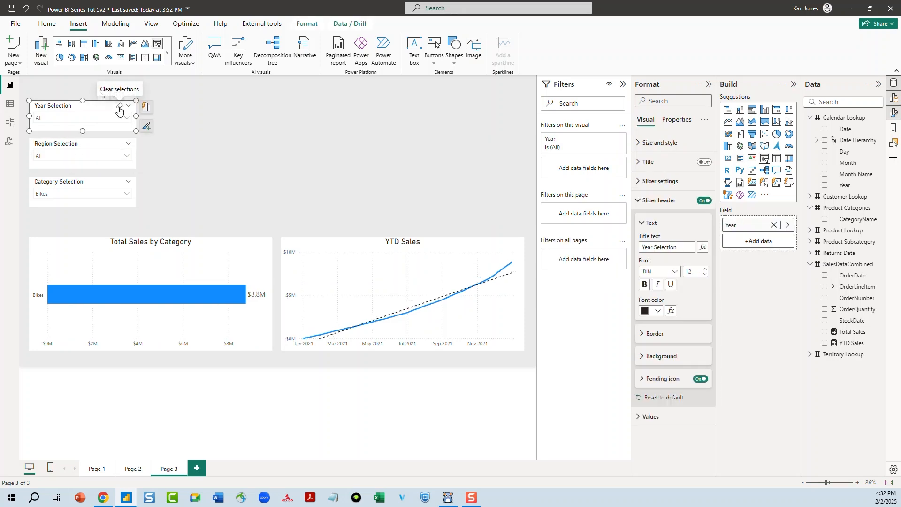
{"action": "left_click", "coordinate": [120, 182]}
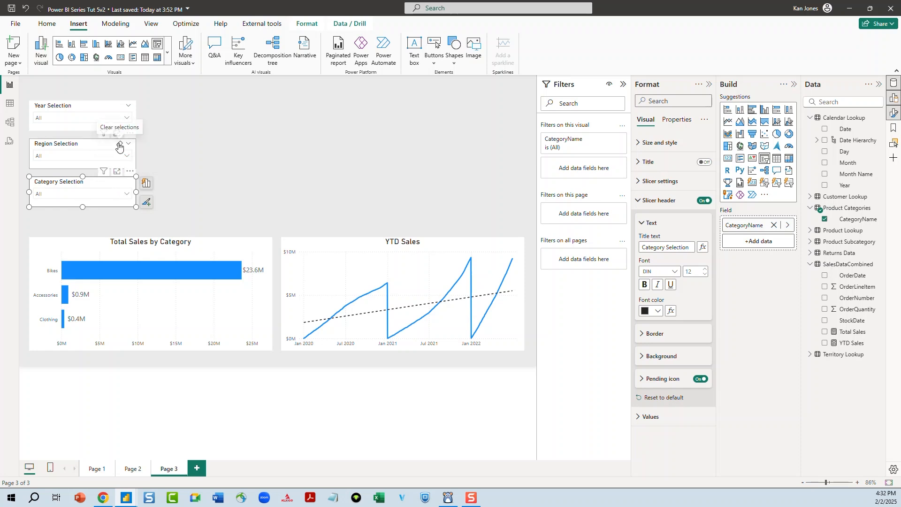
{"action": "left_click", "coordinate": [119, 147]}
{"action": "left_click", "coordinate": [120, 106]}
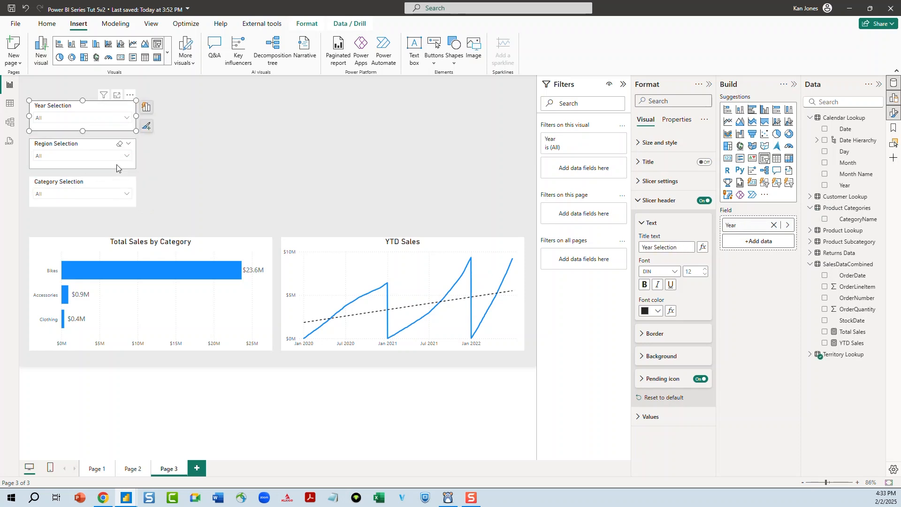
{"action": "left_click", "coordinate": [172, 152]}
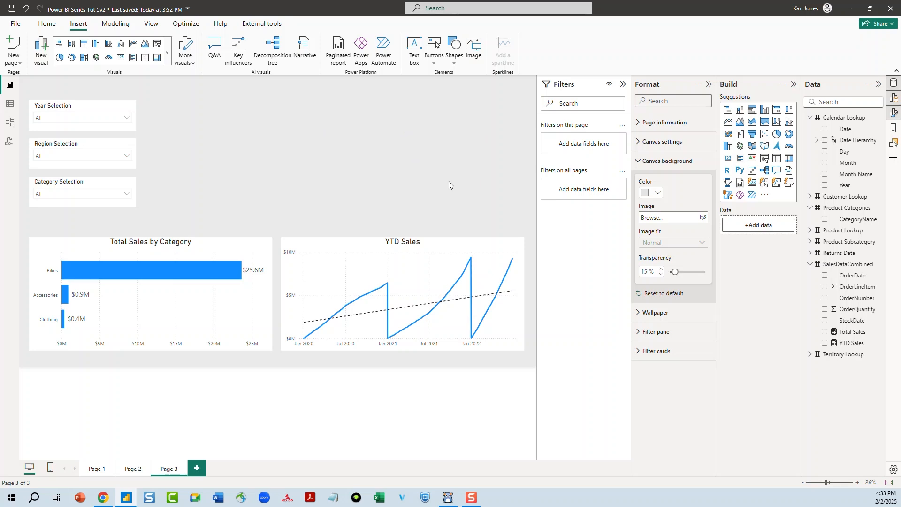
Insert a card visual to the right of the slicers and narrow it to about 130 px wide
{"action": "left_click", "coordinate": [729, 161]}
{"action": "left_click_drag", "start_coordinate": [206, 167], "coordinate": [341, 165]}
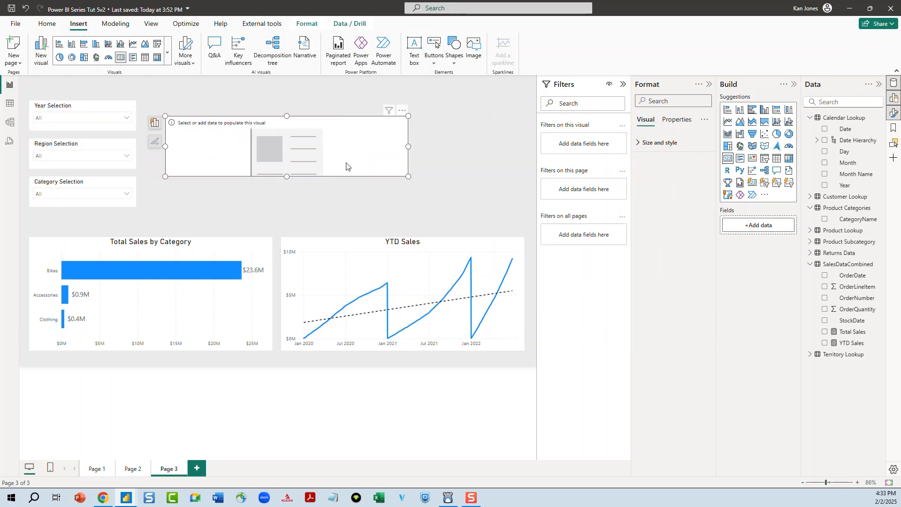
{"action": "left_click_drag", "start_coordinate": [408, 150], "coordinate": [284, 145]}
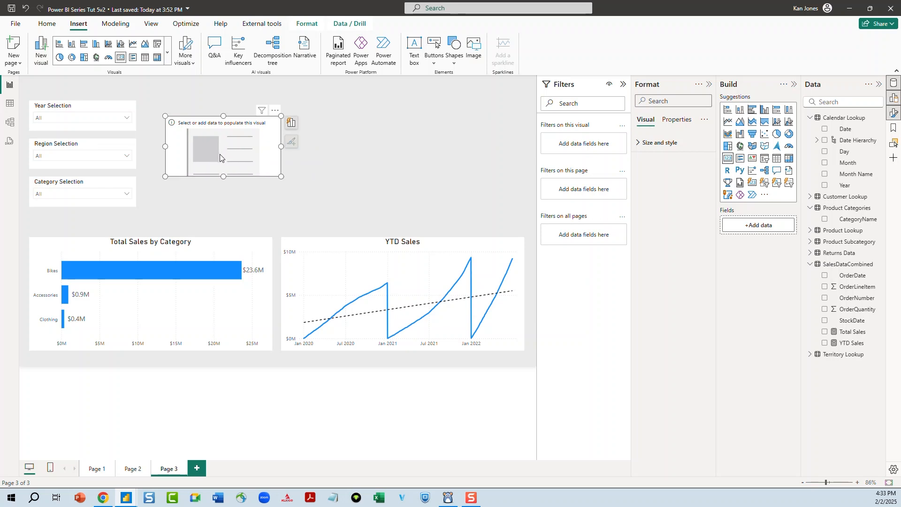
Add Total Sales to the card visual and reposition the card beside the slicers
{"action": "left_click", "coordinate": [824, 331]}
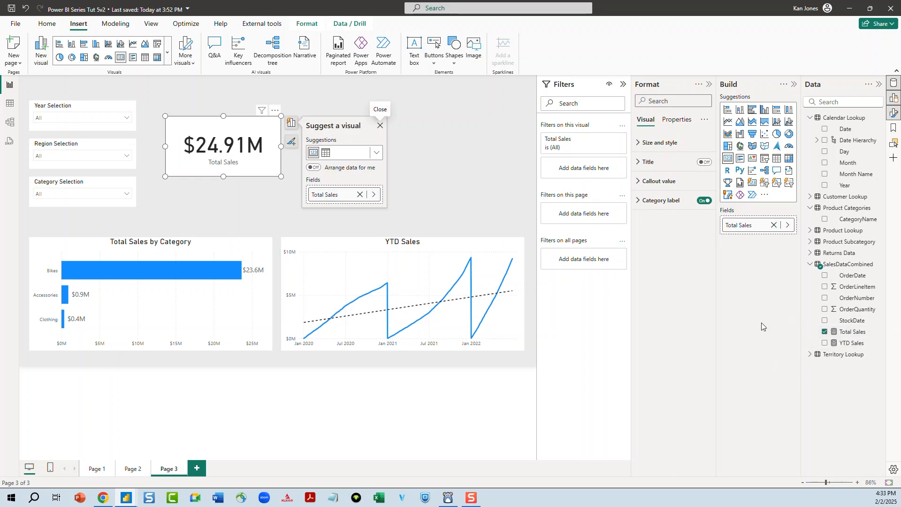
{"action": "left_click_drag", "start_coordinate": [268, 160], "coordinate": [315, 156]}
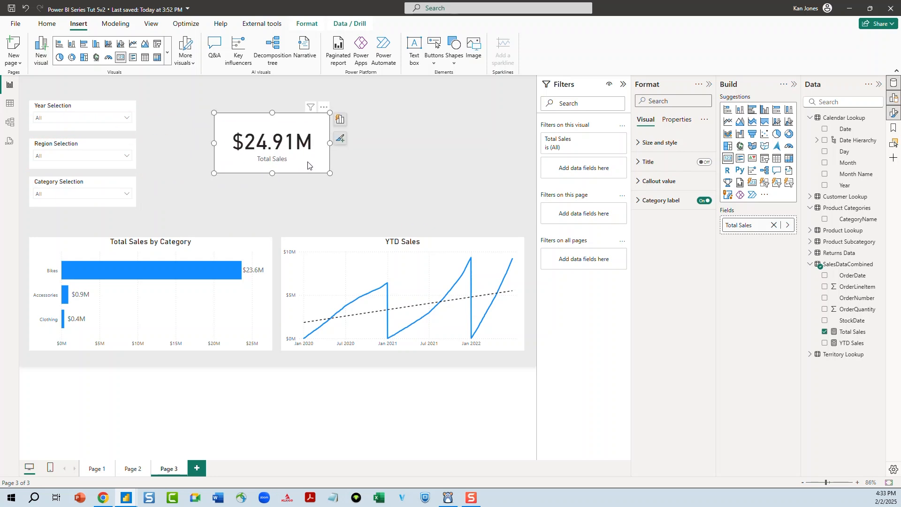
{"action": "left_click_drag", "start_coordinate": [308, 164], "coordinate": [229, 159]}
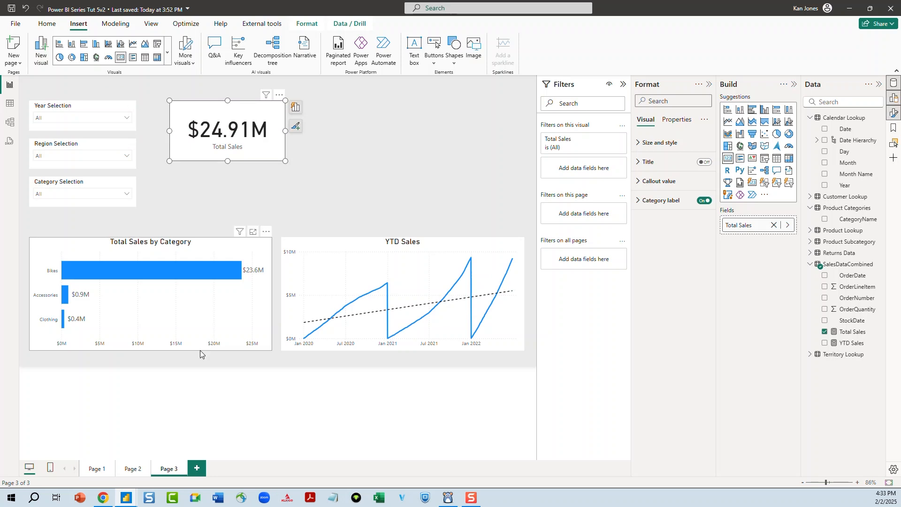
Test the card by filtering the Year Selection slicer to 2020, then clear the year selection
{"action": "left_click", "coordinate": [85, 118]}
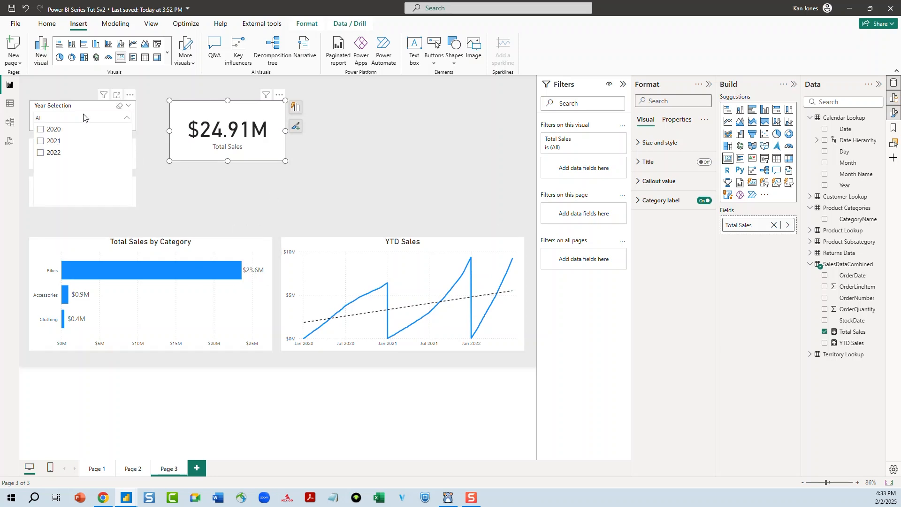
{"action": "left_click", "coordinate": [41, 140]}
{"action": "left_click", "coordinate": [42, 153]}
{"action": "left_click", "coordinate": [41, 129]}
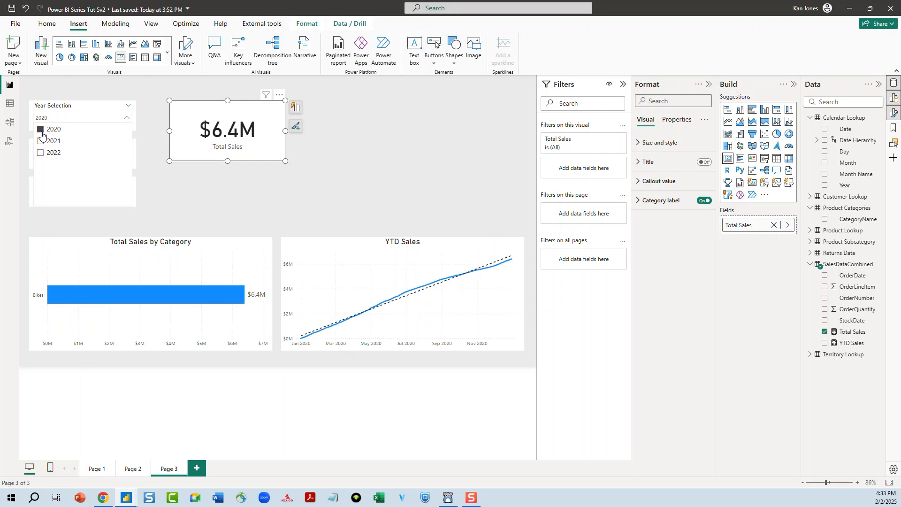
{"action": "left_click", "coordinate": [39, 130]}
{"action": "left_click", "coordinate": [221, 205]}
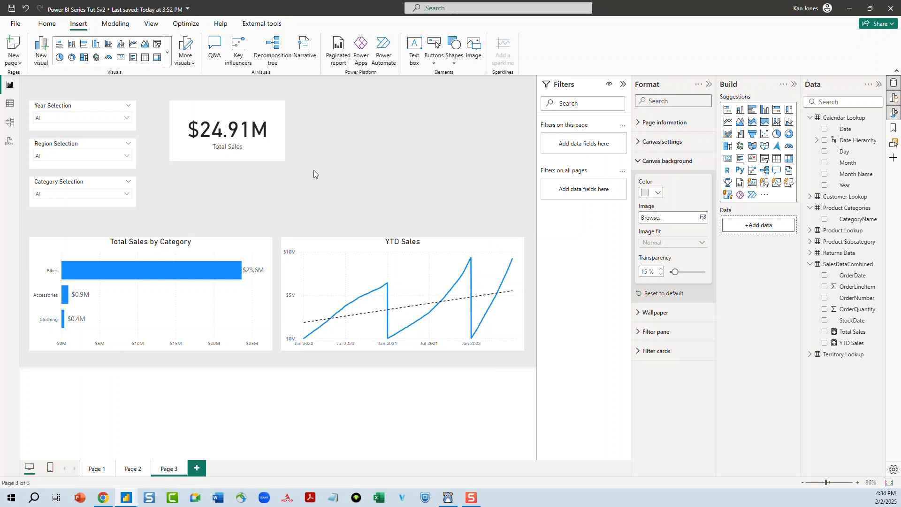
Move the Total Sales card slightly lower beside the slicers
{"action": "left_click_drag", "start_coordinate": [267, 113], "coordinate": [263, 129]}
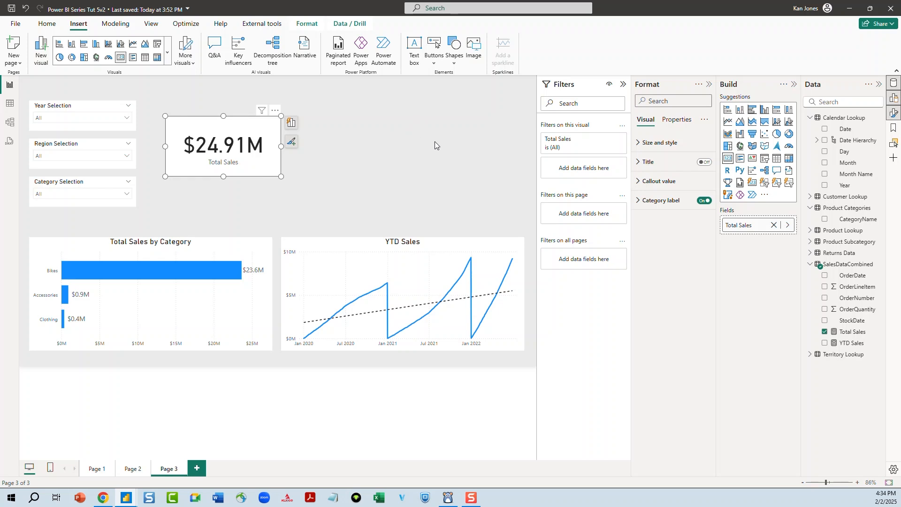
{"action": "left_click", "coordinate": [47, 23]}
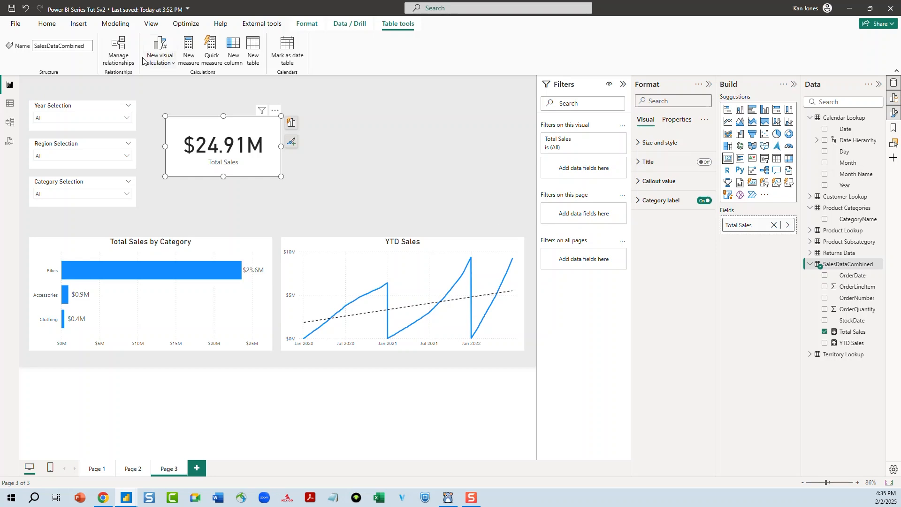
Create a new measure in the SalesDataCombined table named Total Orders
{"action": "left_click", "coordinate": [188, 49]}
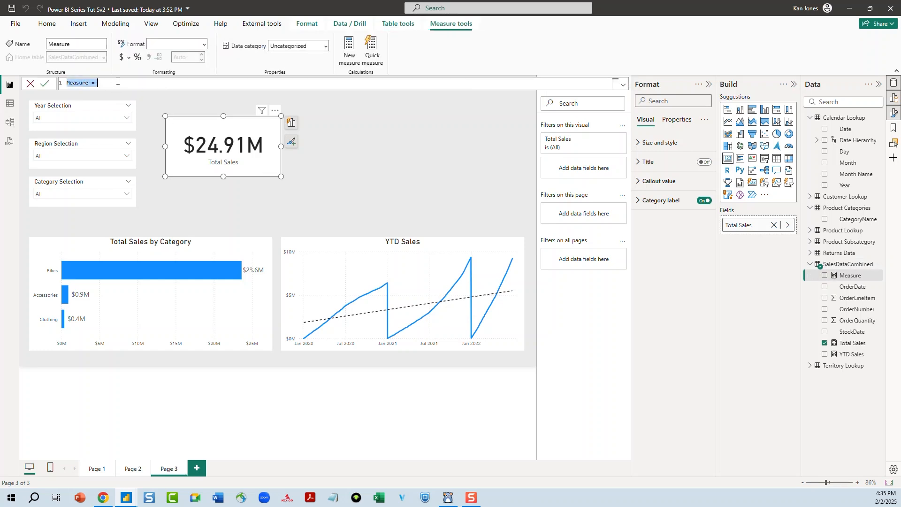
{"action": "type", "text": "To"}
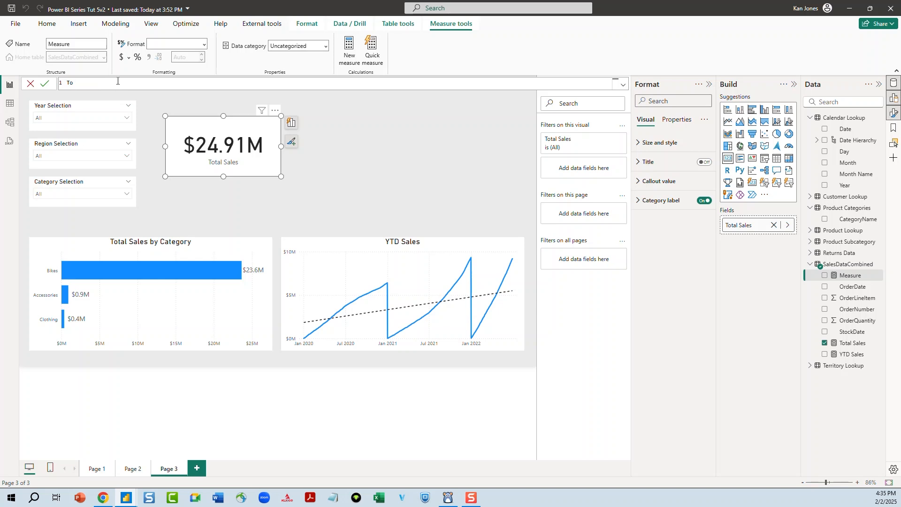
{"action": "type", "text": "tasl"}
{"action": "type", "text": "ers"}
{"action": "type", "text": " ="}
{"action": "key", "text": "shift+Return"}
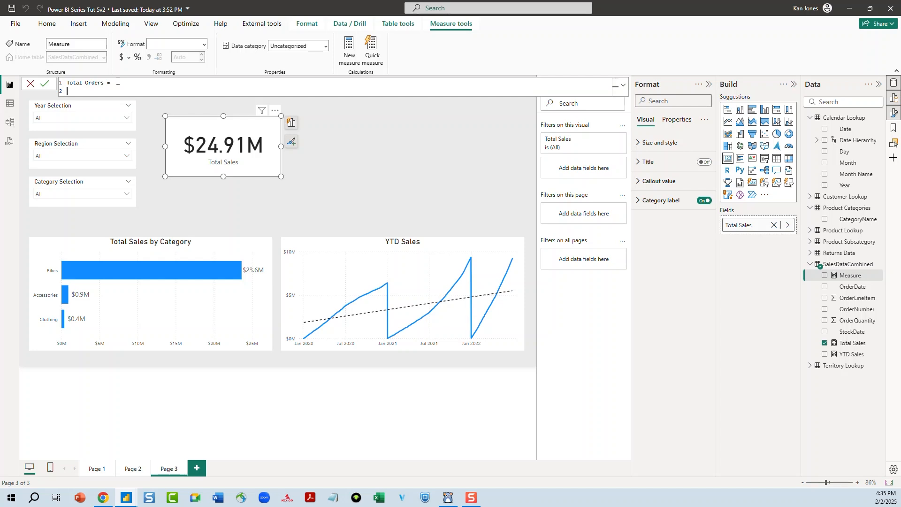
Define Total Orders as DISTINCTCOUNT(SalesDataCombined[OrderNumber])
{"action": "type", "text": "DIS"}
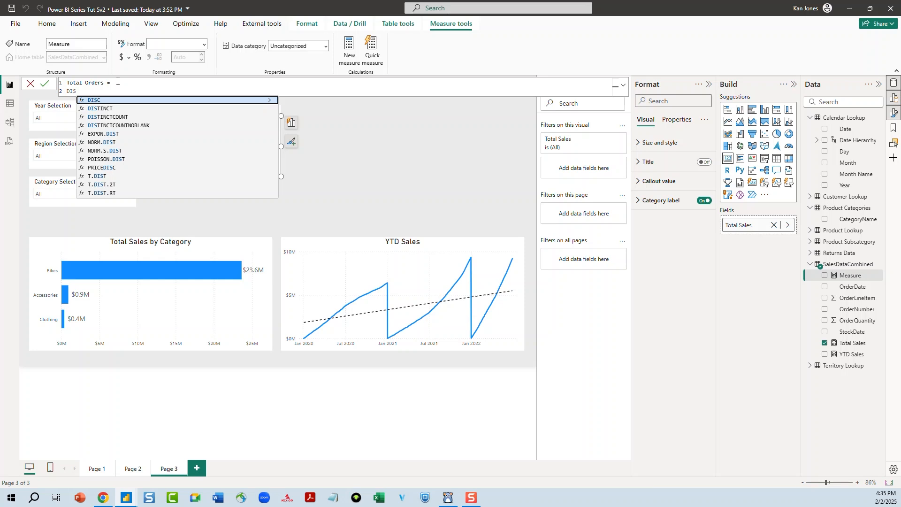
{"action": "key", "text": "Down"}
{"action": "key", "text": "Down"}
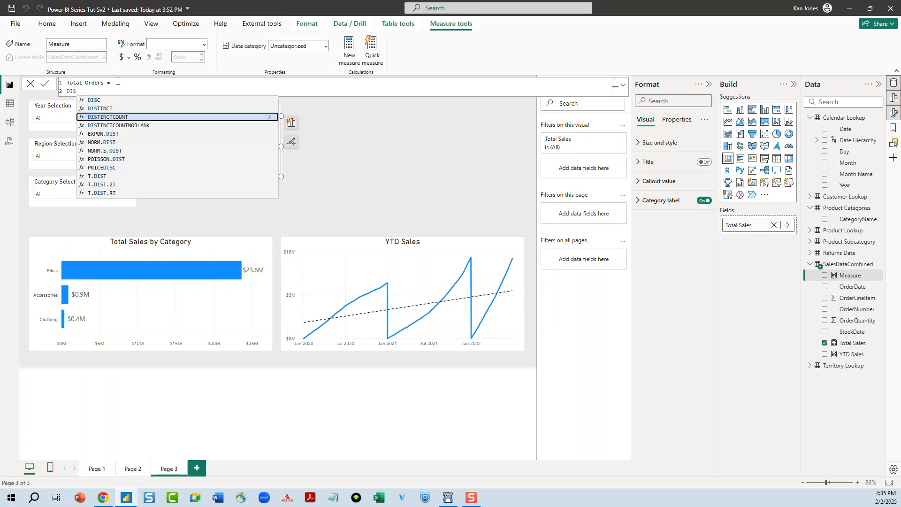
{"action": "key", "text": "Tab"}
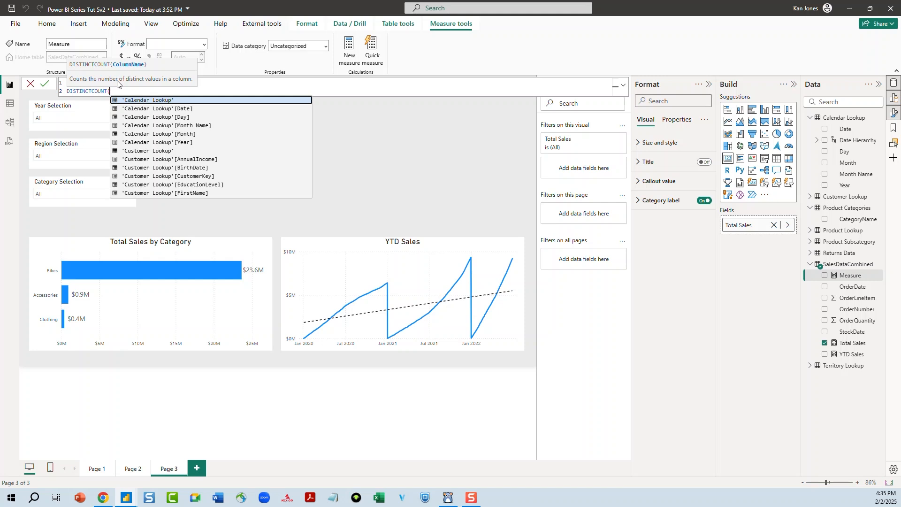
{"action": "type", "text": "order"}
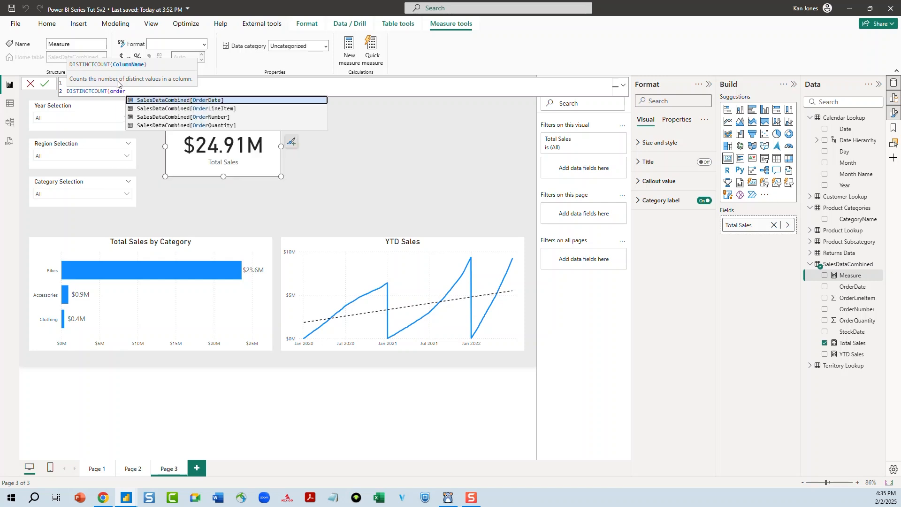
{"action": "key", "text": "Down"}
{"action": "key", "text": "Down"}
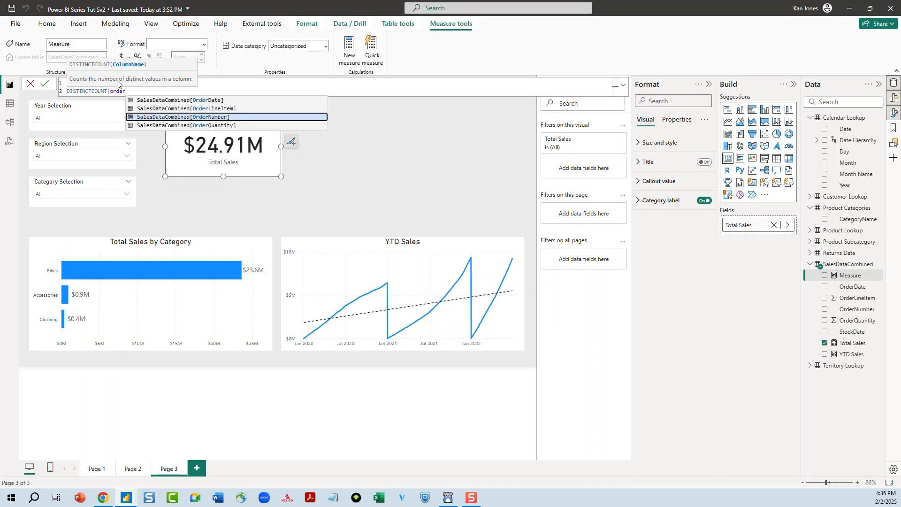
{"action": "key", "text": "Tab"}
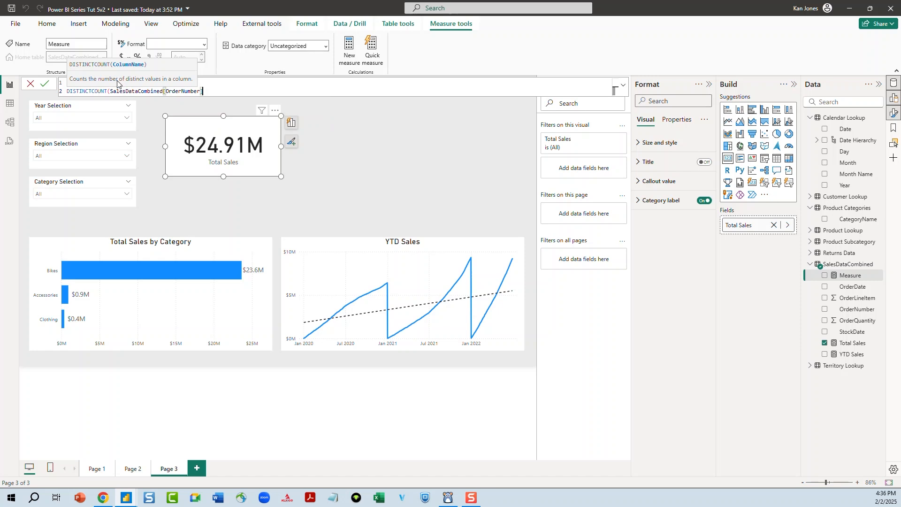
{"action": "type", "text": ")"}
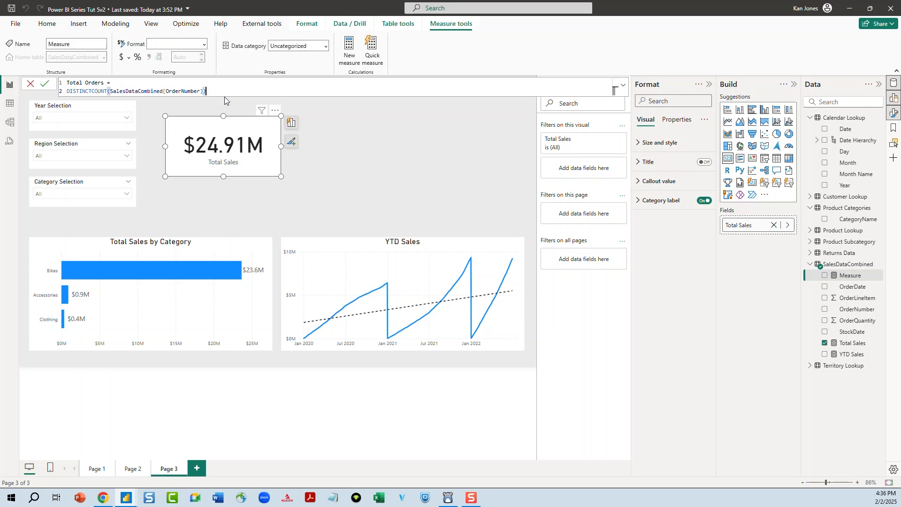
Split the Total Orders formula across separate indented lines and commit the measure
{"action": "key", "text": "Left"}
{"action": "key", "text": "Left"}
{"action": "key", "text": "Left"}
{"action": "key", "text": "Left"}
{"action": "key", "text": "Left"}
{"action": "key", "text": "Left"}
{"action": "key", "text": "Left"}
{"action": "key", "text": "Left"}
{"action": "key", "text": "Left"}
{"action": "key", "text": "Left"}
{"action": "key", "text": "Left"}
{"action": "key", "text": "Left"}
{"action": "key", "text": "Left"}
{"action": "key", "text": "Left"}
{"action": "key", "text": "Left"}
{"action": "key", "text": "Left"}
{"action": "key", "text": "Left"}
{"action": "key", "text": "Left"}
{"action": "key", "text": "Left"}
{"action": "key", "text": "Left"}
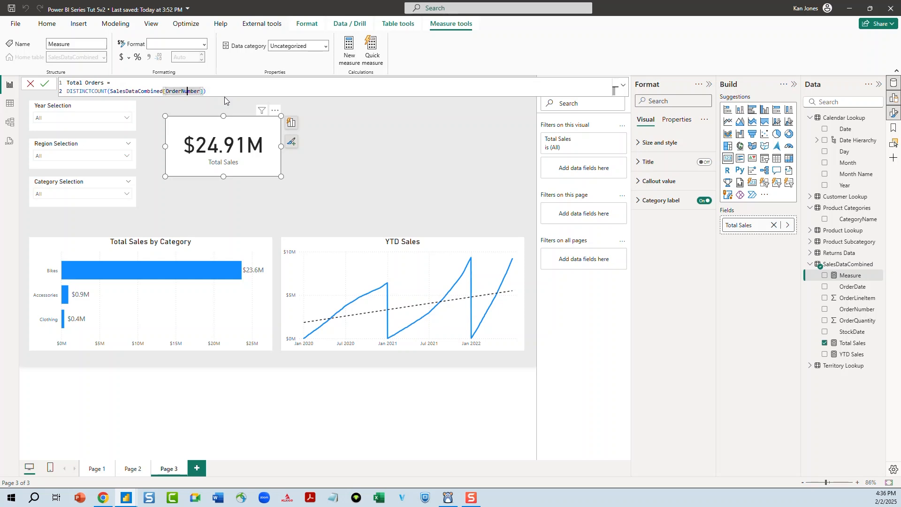
{"action": "key", "text": "Left"}
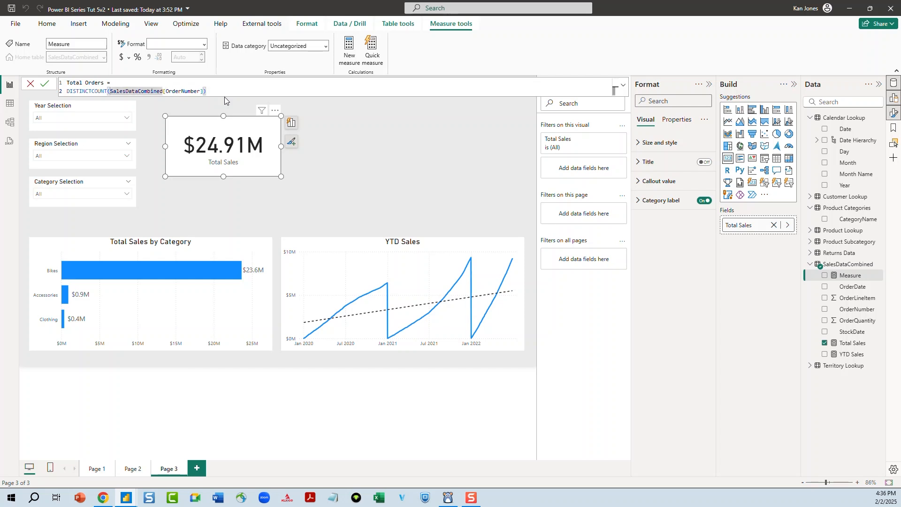
{"action": "key", "text": "shift+Return"}
{"action": "key", "text": "Tab"}
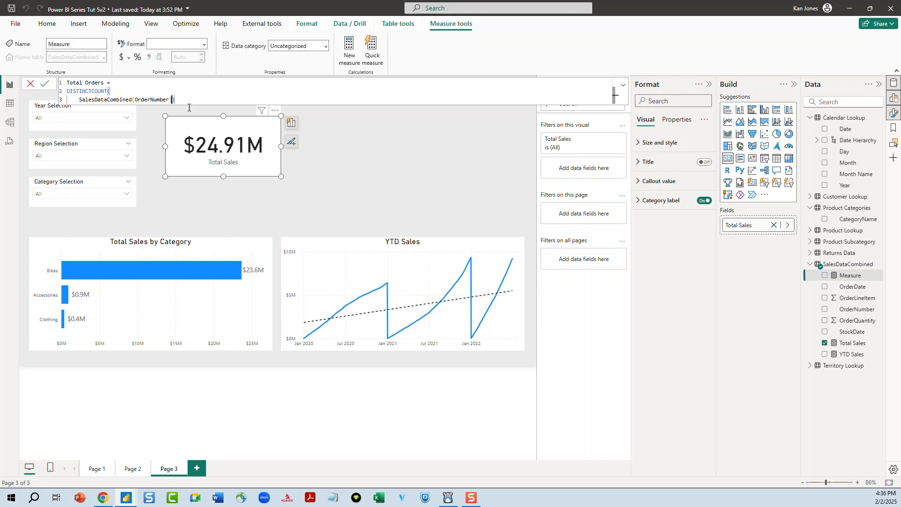
{"action": "key", "text": "shift+Return"}
{"action": "key", "text": "BackSpace"}
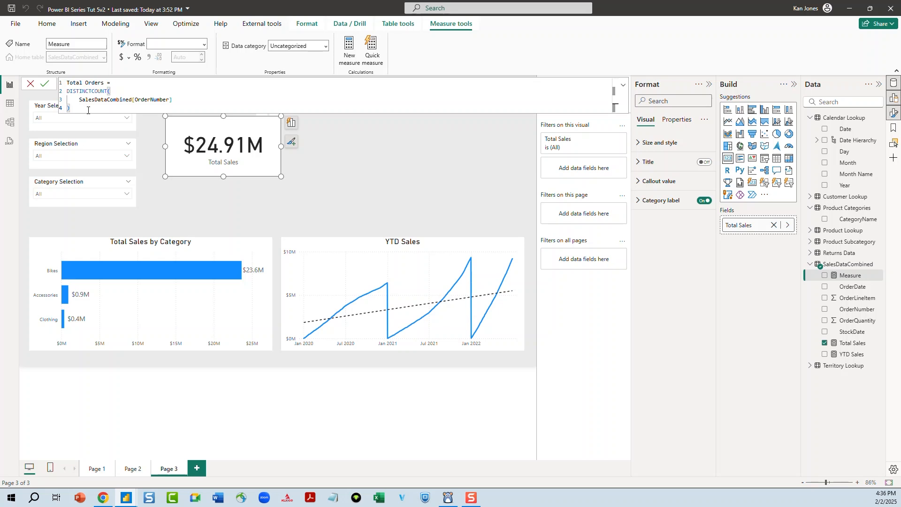
{"action": "left_click", "coordinate": [109, 91]}
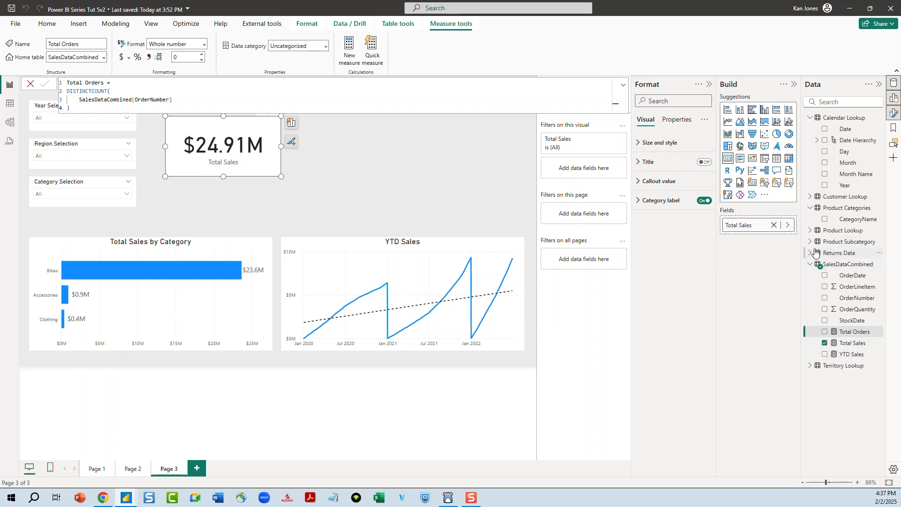
Create a new measure in the Returns Data table named Total Returns
{"action": "left_click", "coordinate": [850, 254]}
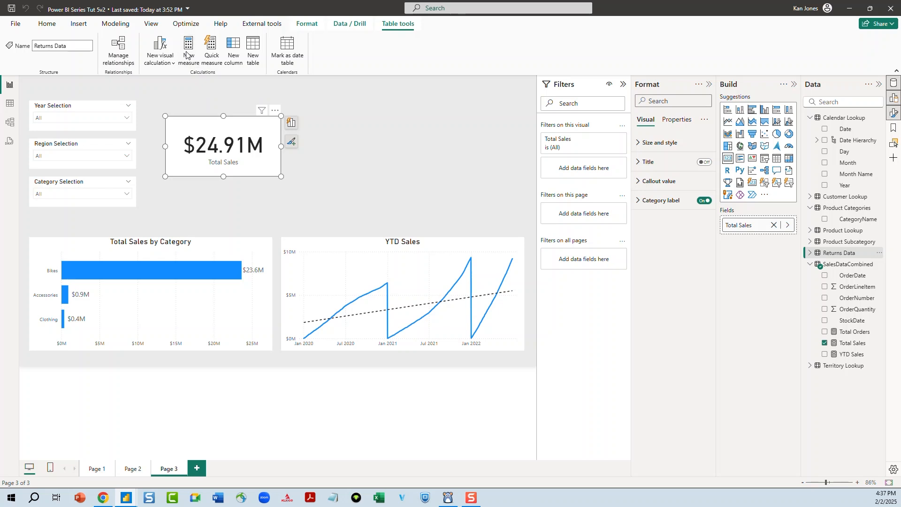
{"action": "left_click", "coordinate": [188, 53]}
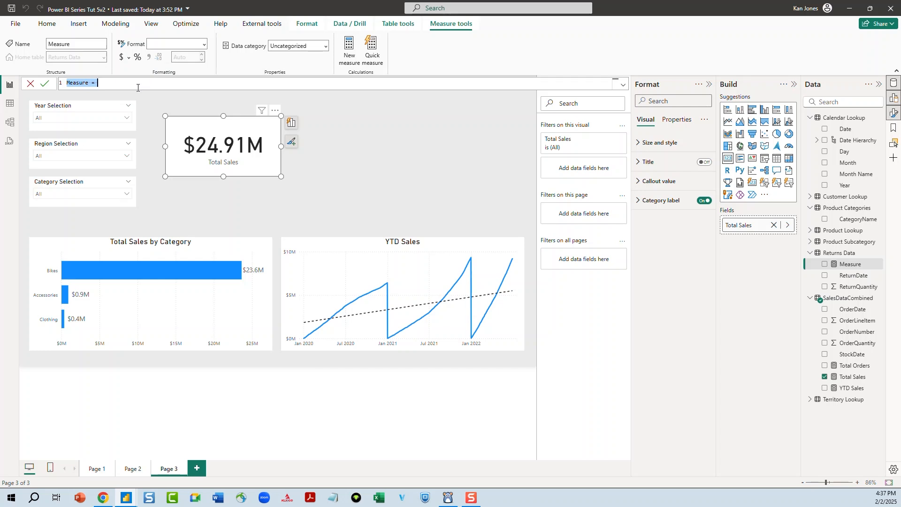
{"action": "type", "text": "T"}
{"action": "type", "text": "otal Returns ="}
{"action": "key", "text": "shift+Return"}
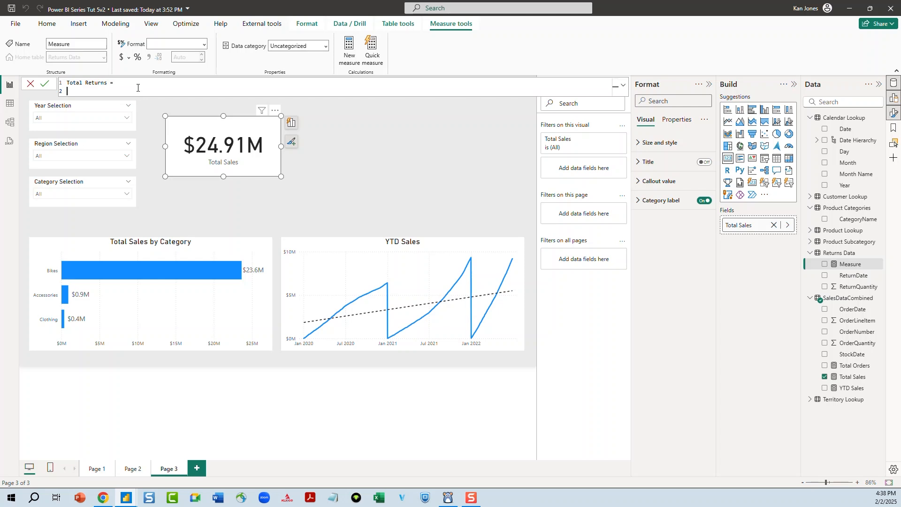
Define Total Returns as COUNT('Returns Data'[ReturnQuantity]) over separate lines and commit the measure
{"action": "type", "text": "COUNT"}
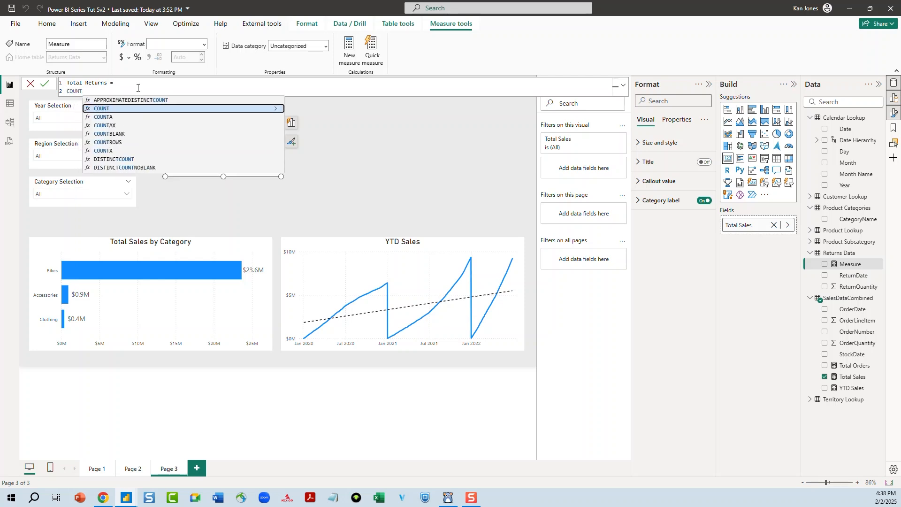
{"action": "type", "text": "("}
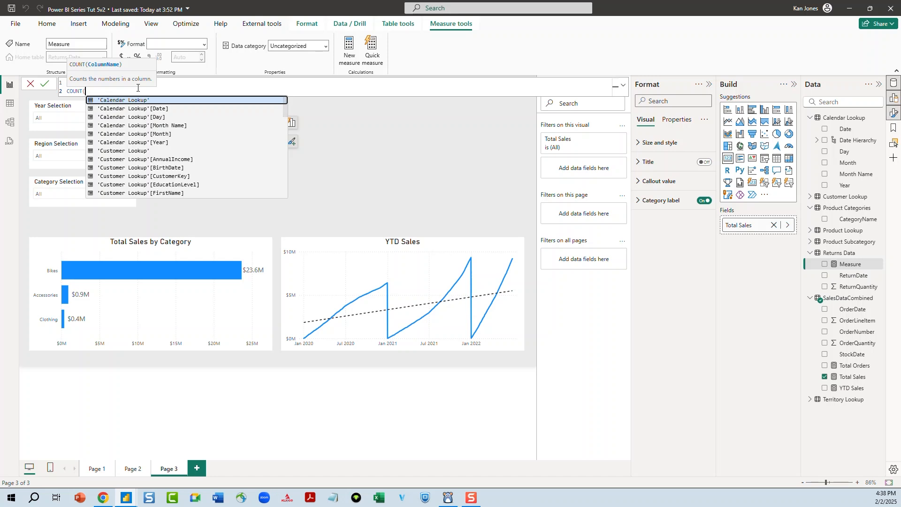
{"action": "key", "text": "shift+Return"}
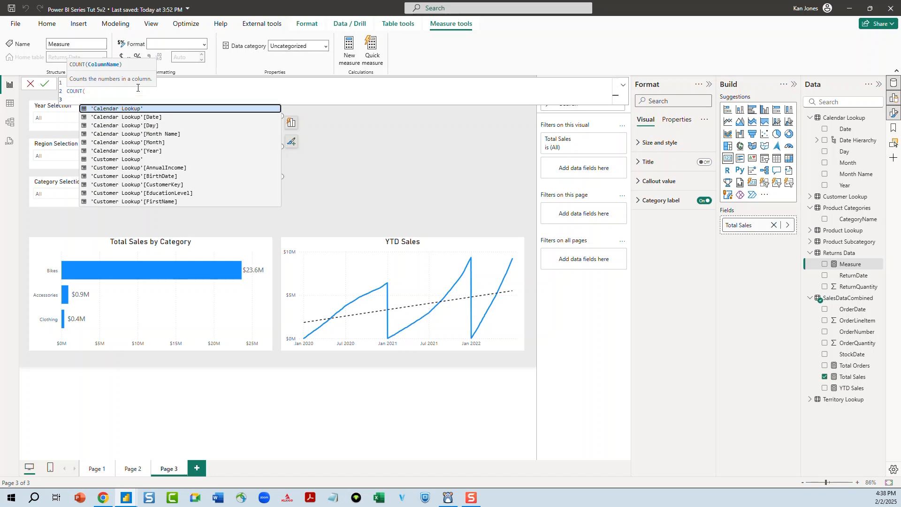
{"action": "type", "text": "retu"}
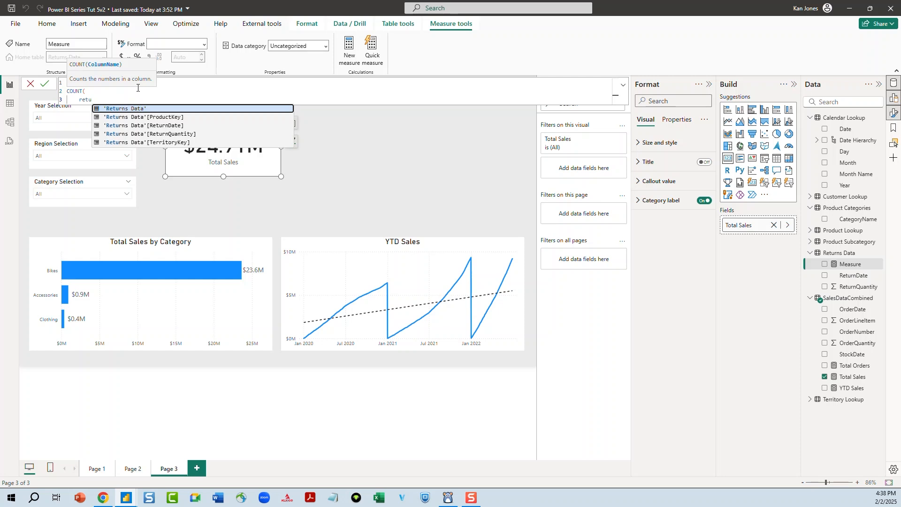
{"action": "key", "text": "Down"}
{"action": "key", "text": "Down"}
{"action": "key", "text": "Down"}
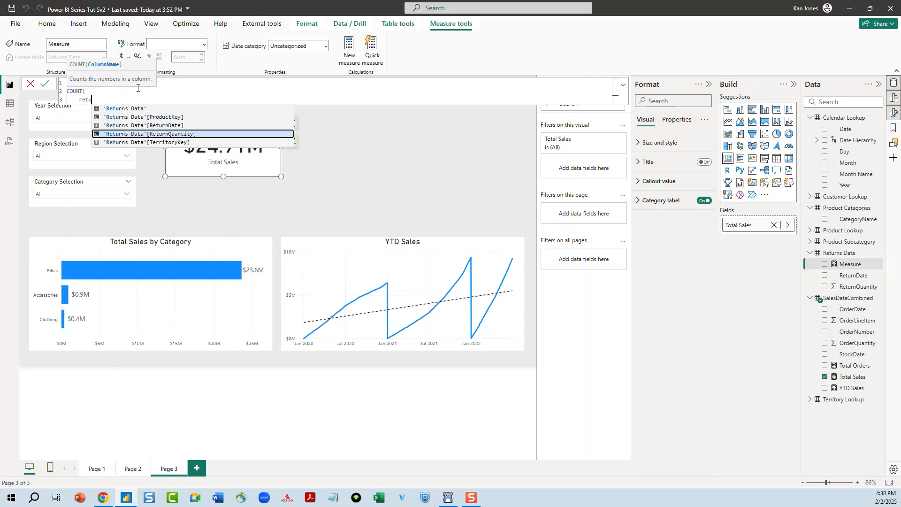
{"action": "key", "text": "Tab"}
{"action": "key", "text": "shift+Return"}
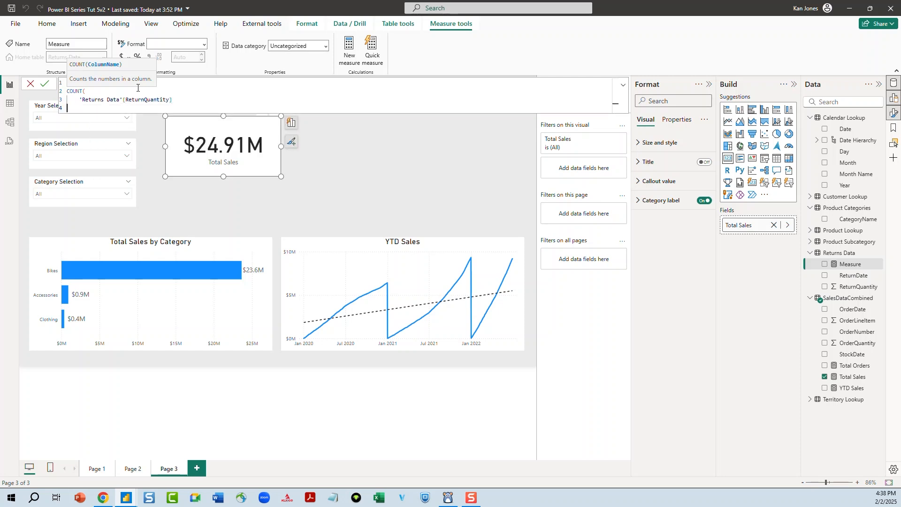
{"action": "type", "text": ")"}
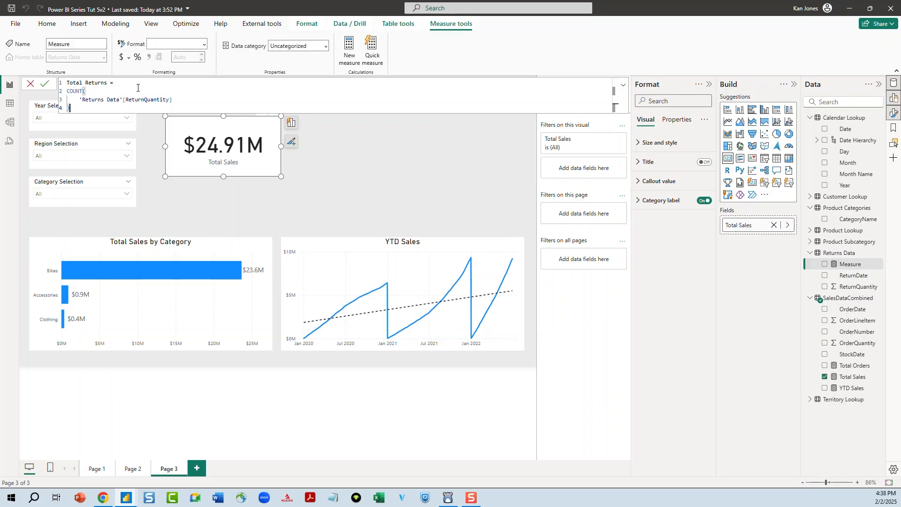
{"action": "key", "text": "Return"}
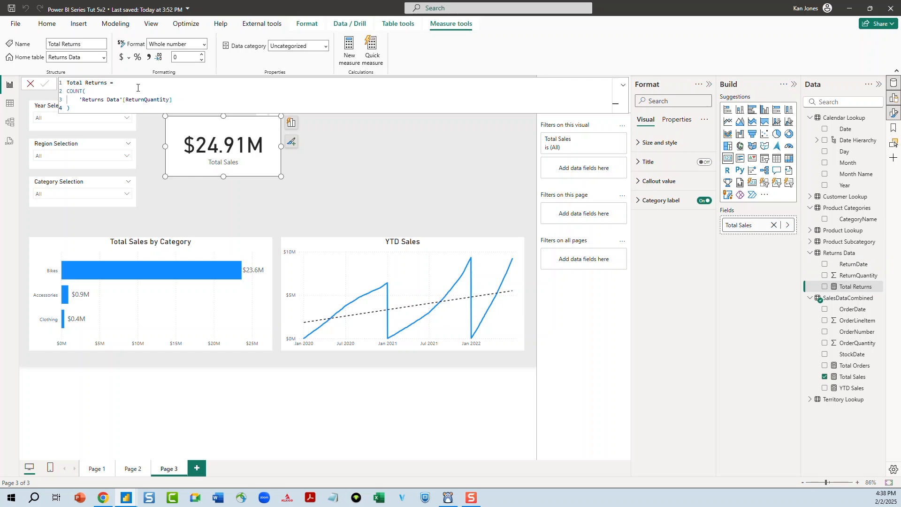
{"action": "left_click", "coordinate": [328, 162]}
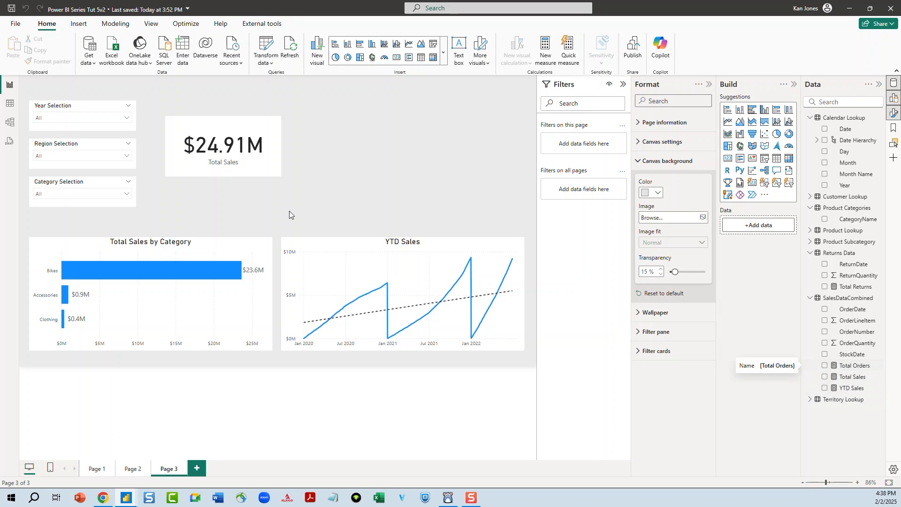
Move the Total Sales card slightly upward and switch off the card's background
{"action": "left_click", "coordinate": [261, 168]}
{"action": "left_click_drag", "start_coordinate": [261, 168], "coordinate": [259, 151]}
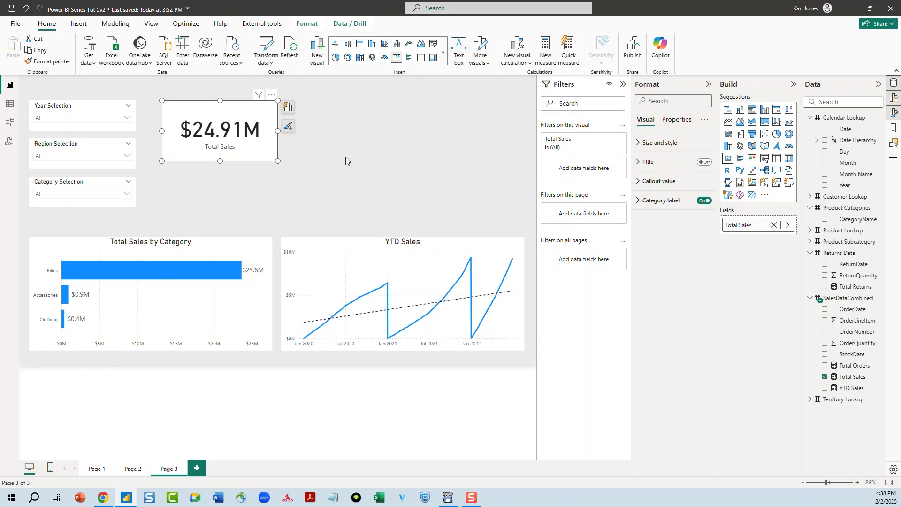
{"action": "left_click", "coordinate": [640, 188]}
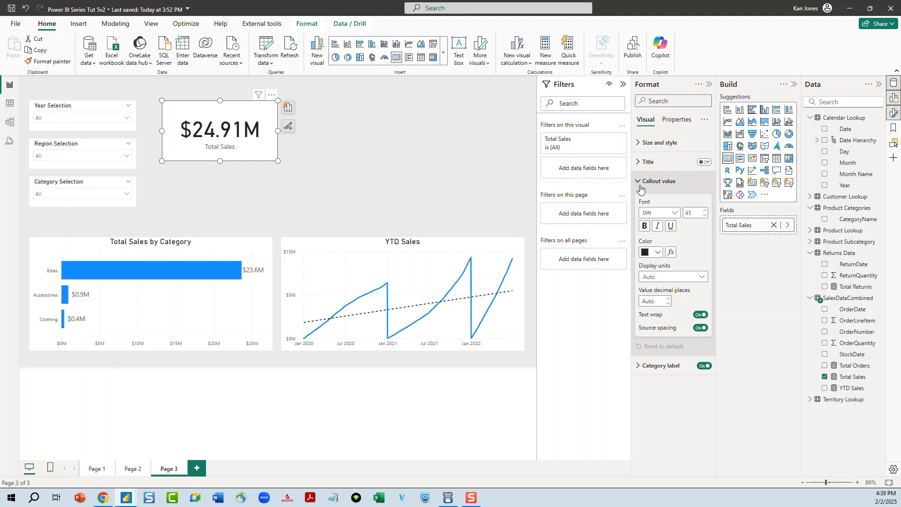
{"action": "left_click", "coordinate": [640, 185]}
{"action": "left_click", "coordinate": [641, 163]}
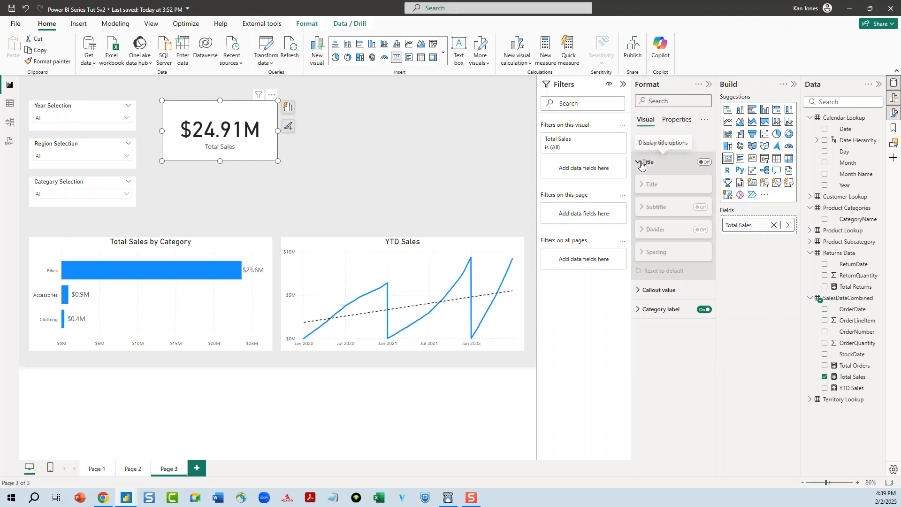
{"action": "left_click", "coordinate": [642, 166]}
{"action": "left_click", "coordinate": [640, 202]}
{"action": "left_click", "coordinate": [640, 202]}
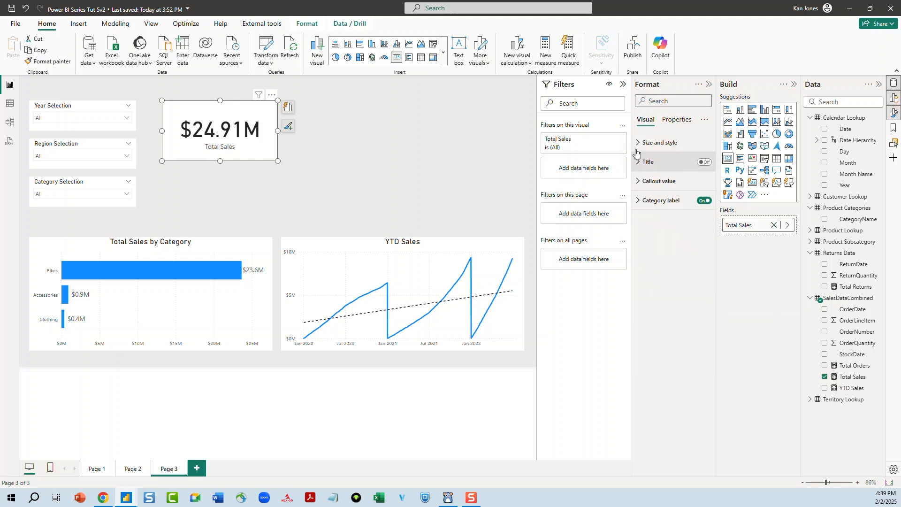
{"action": "left_click", "coordinate": [637, 143]}
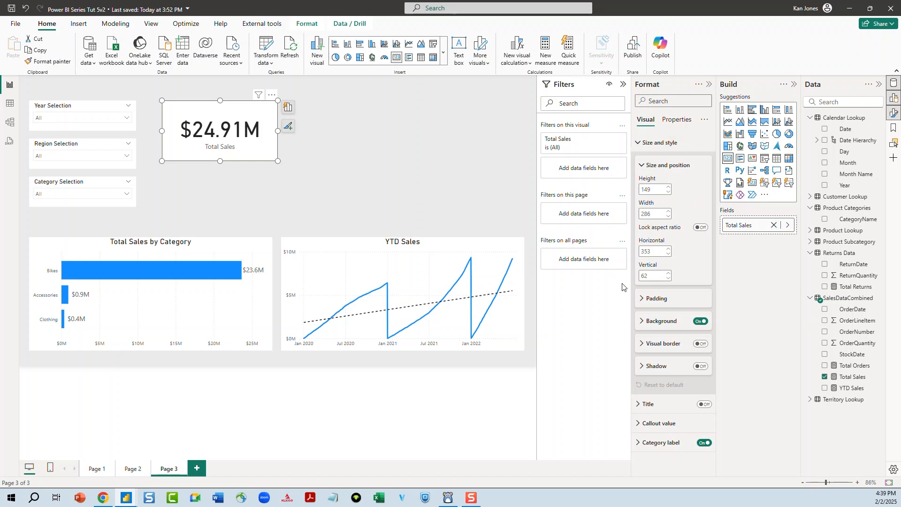
{"action": "left_click", "coordinate": [704, 322]}
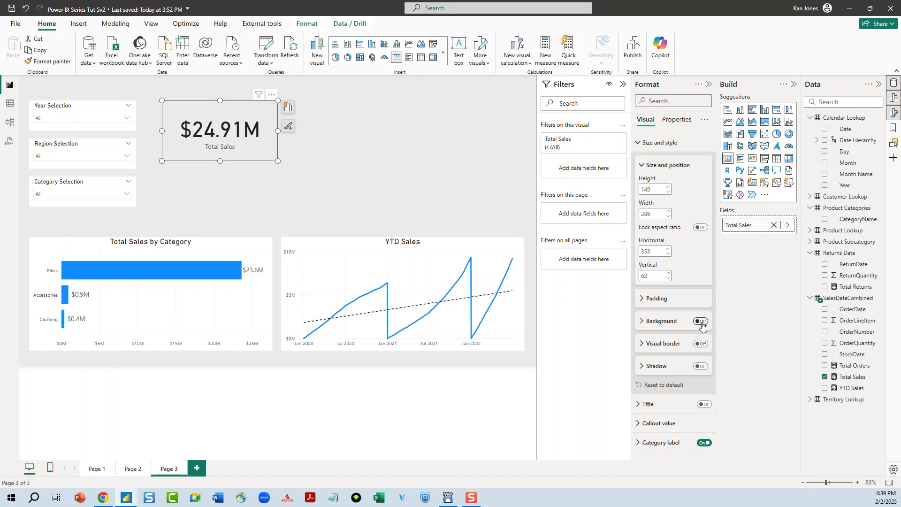
{"action": "left_click", "coordinate": [266, 180]}
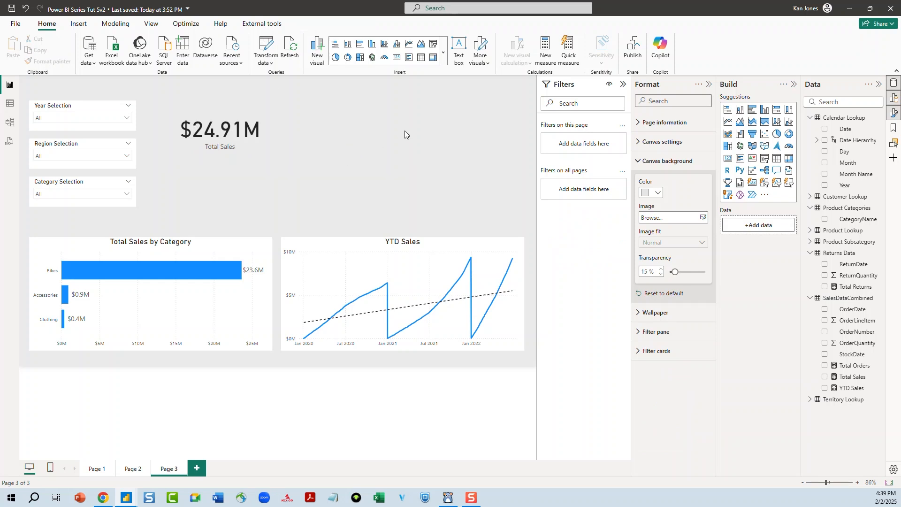
Begin inserting a new element onto the report page
{"action": "left_click", "coordinate": [84, 26]}
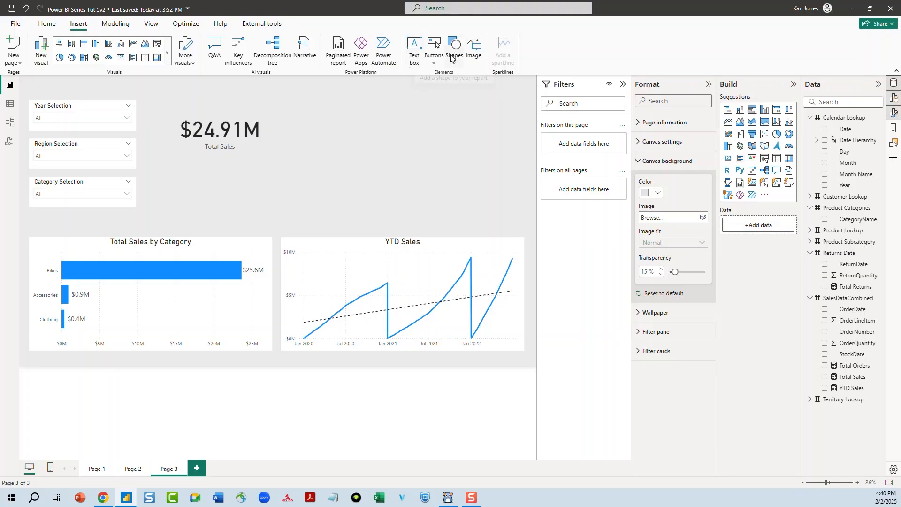
Insert a rounded rectangle shape and place it over the Total Sales card, about 243 by 149 in size
{"action": "left_click", "coordinate": [455, 63]}
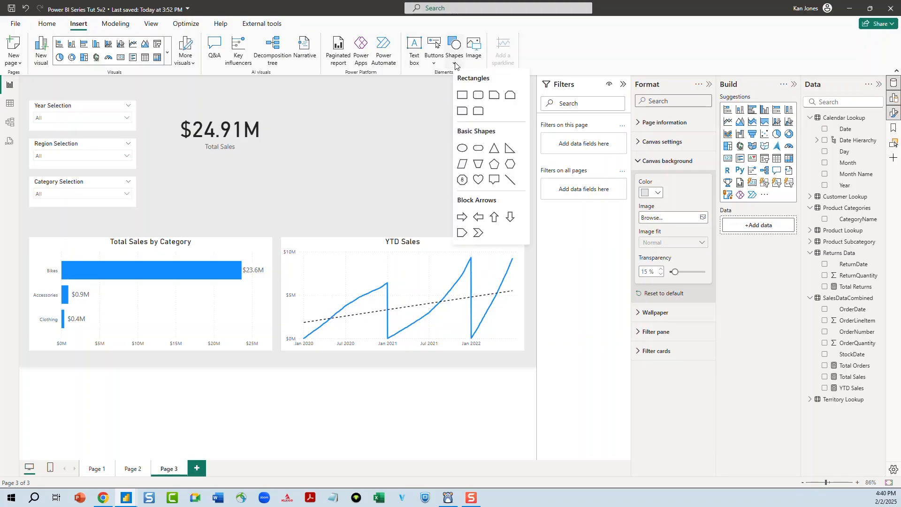
{"action": "left_click", "coordinate": [479, 97]}
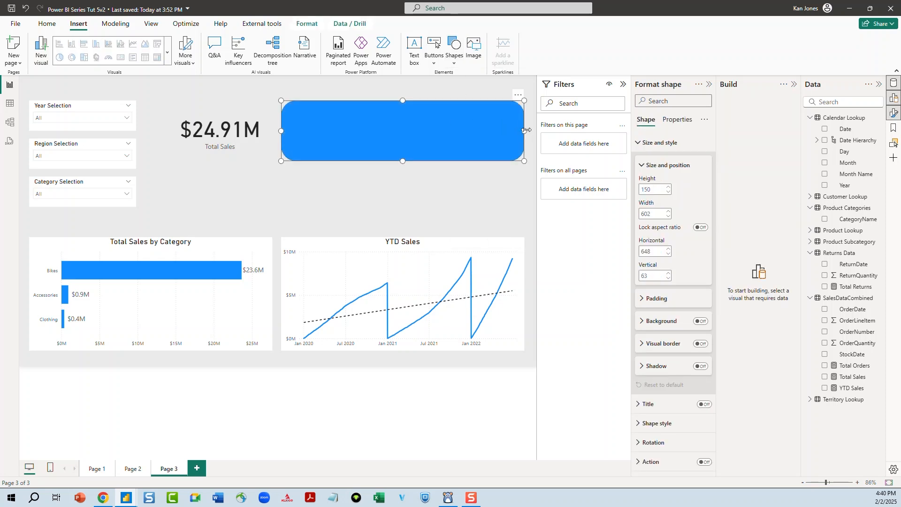
{"action": "left_click_drag", "start_coordinate": [469, 117], "coordinate": [243, 140]}
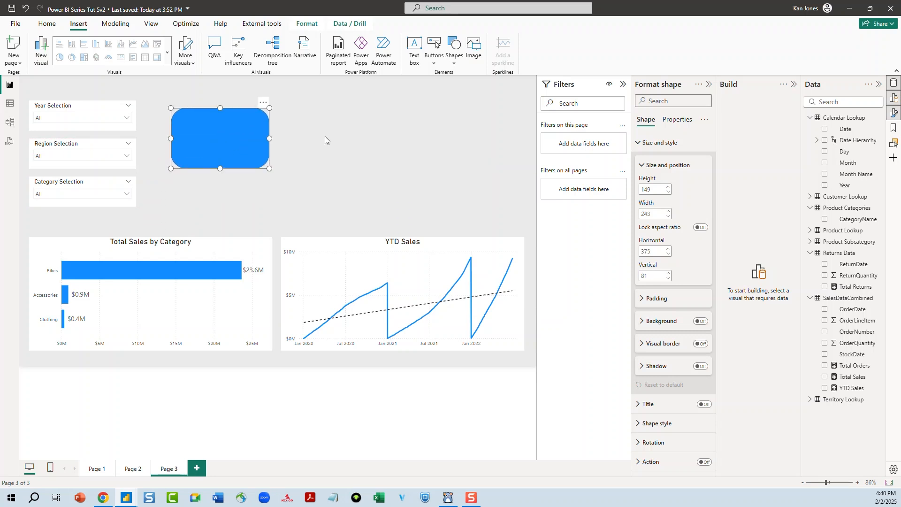
Send the rounded rectangle backward so it sits behind the Total Sales card
{"action": "left_click", "coordinate": [324, 136]}
{"action": "left_click", "coordinate": [248, 141]}
{"action": "right_click", "coordinate": [216, 132]}
{"action": "left_click", "coordinate": [203, 127]}
{"action": "left_click", "coordinate": [307, 24]}
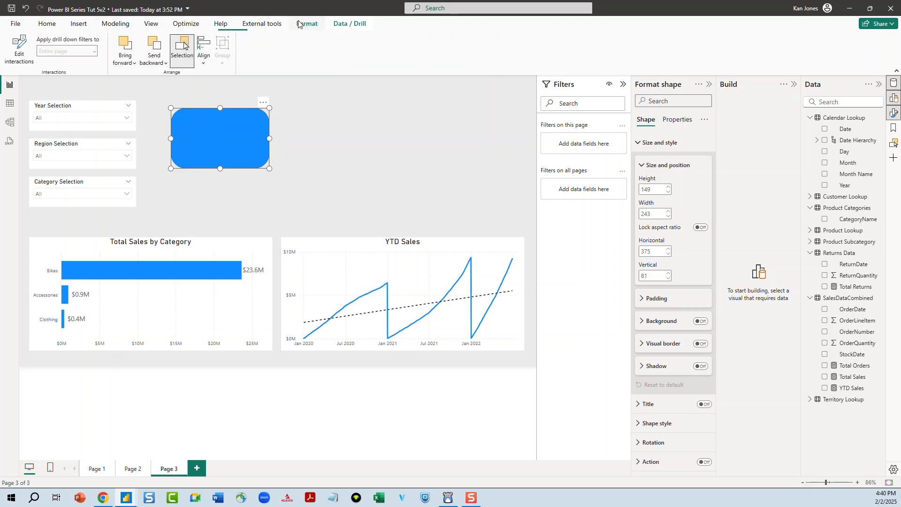
{"action": "left_click", "coordinate": [154, 44]}
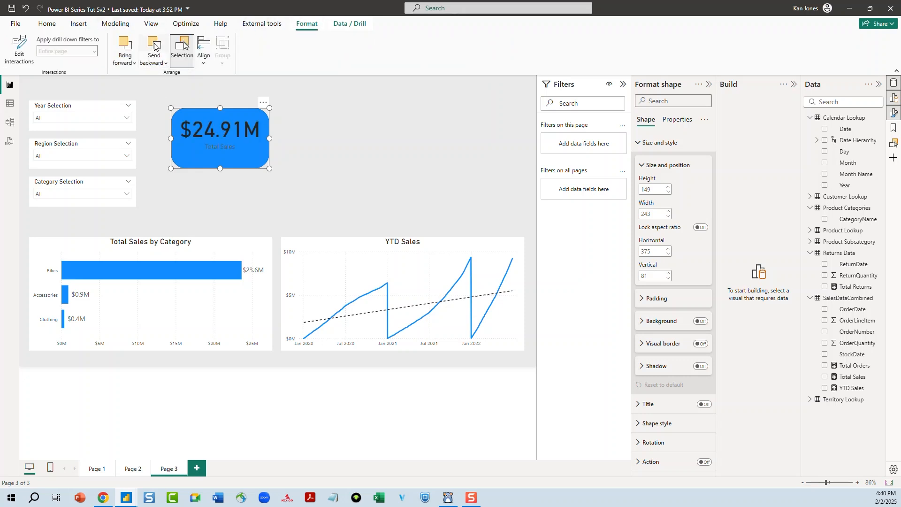
Nudge the Total Sales card slightly to center it on the rounded rectangle
{"action": "left_click", "coordinate": [308, 151]}
{"action": "left_click_drag", "start_coordinate": [228, 125], "coordinate": [228, 134]}
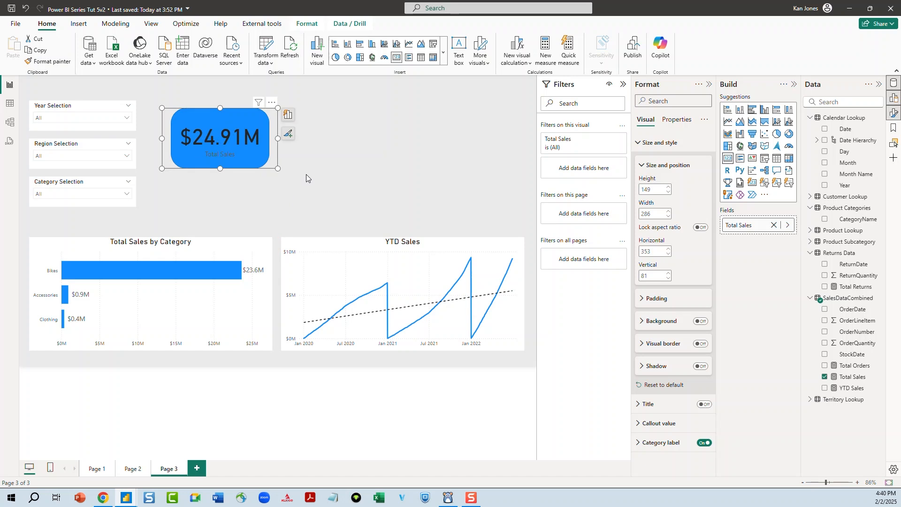
{"action": "left_click", "coordinate": [326, 174]}
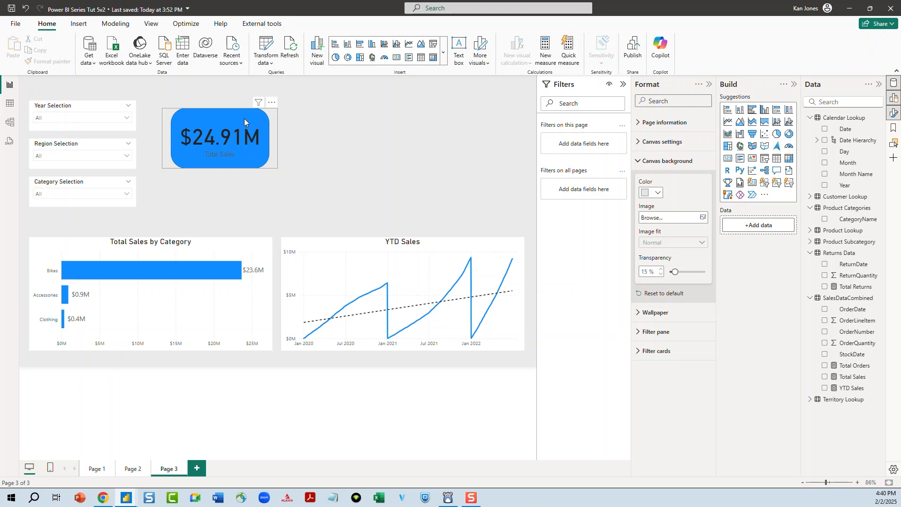
{"action": "left_click", "coordinate": [225, 137]}
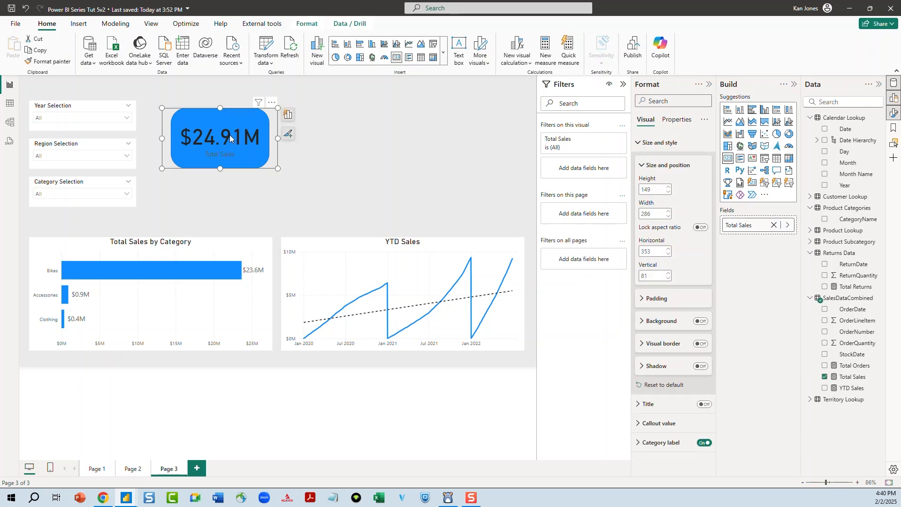
{"action": "mouse_move", "coordinate": [231, 135]}
{"action": "left_mouse_down"}
{"action": "mouse_move", "coordinate": [233, 150]}
{"action": "mouse_move", "coordinate": [230, 135]}
{"action": "left_mouse_up"}
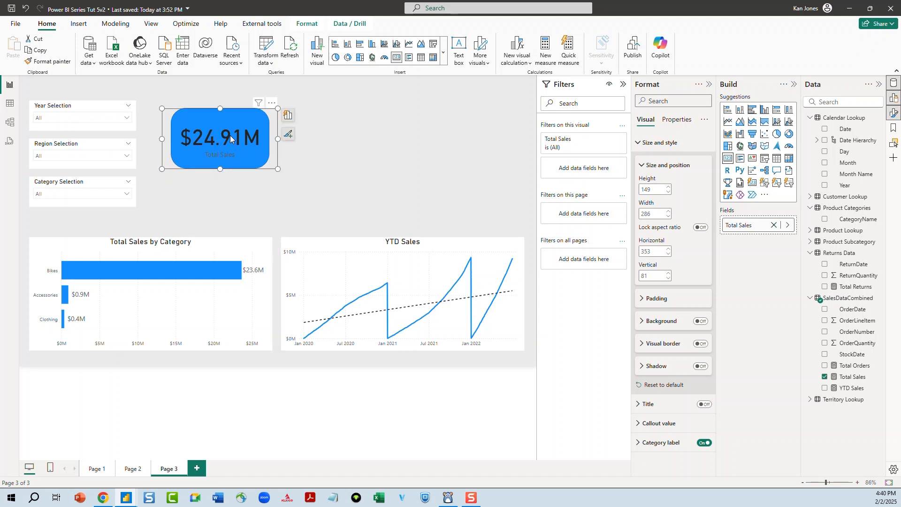
Set both the callout value and category label colors of the Total Sales card to White
{"action": "left_click", "coordinate": [637, 145]}
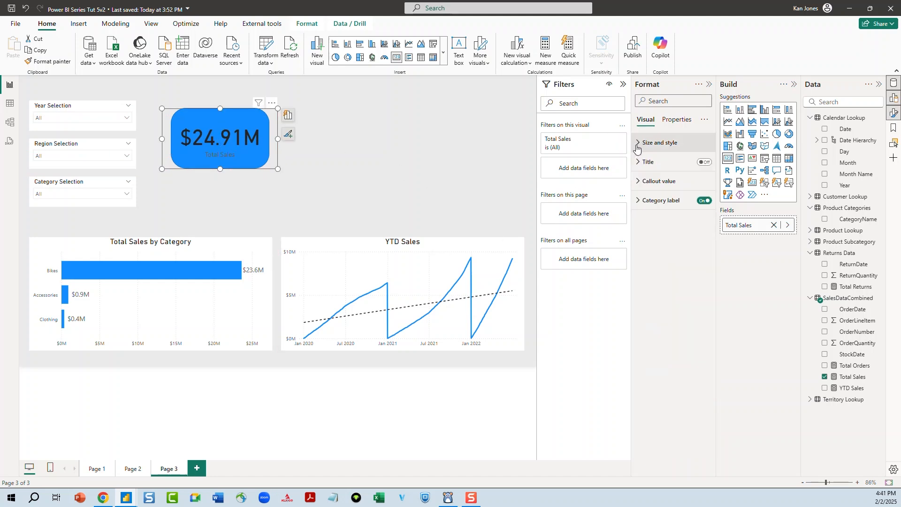
{"action": "left_click", "coordinate": [637, 201]}
{"action": "left_click", "coordinate": [637, 201]}
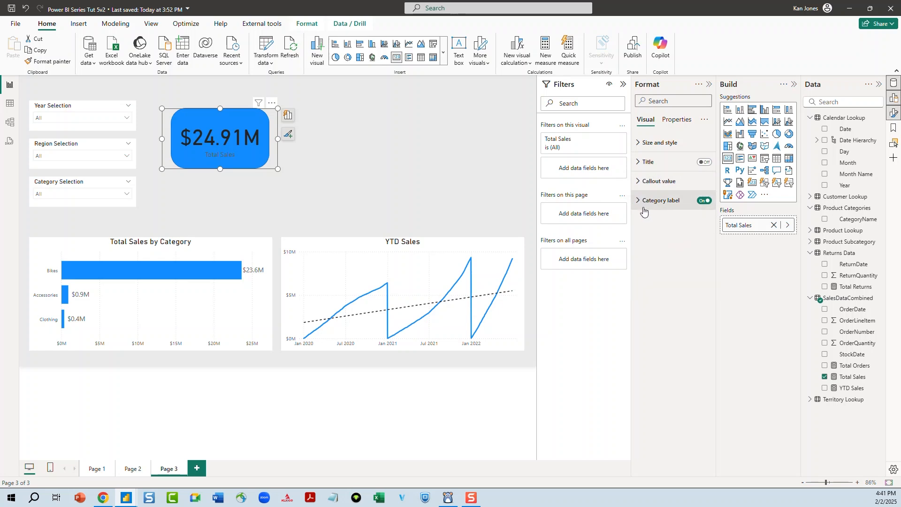
{"action": "left_click", "coordinate": [638, 202]}
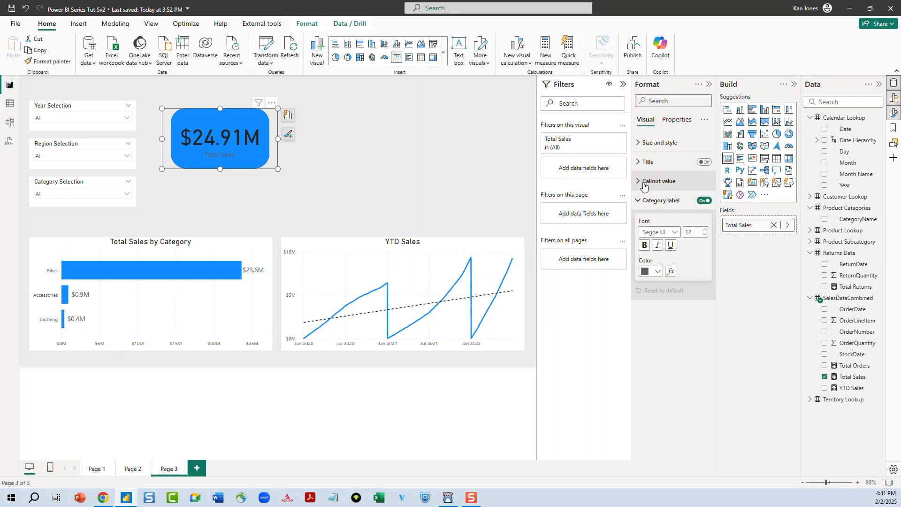
{"action": "left_click", "coordinate": [638, 181]}
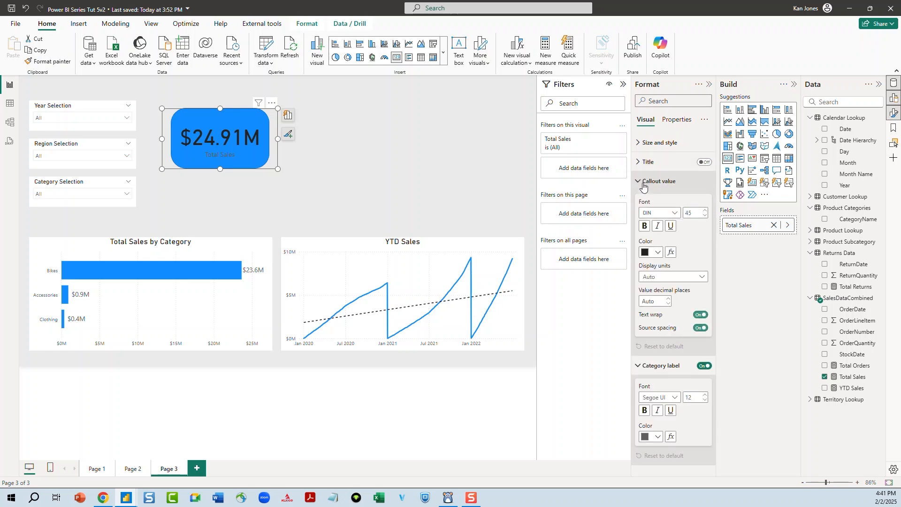
{"action": "left_click", "coordinate": [645, 252]}
{"action": "left_click", "coordinate": [652, 285]}
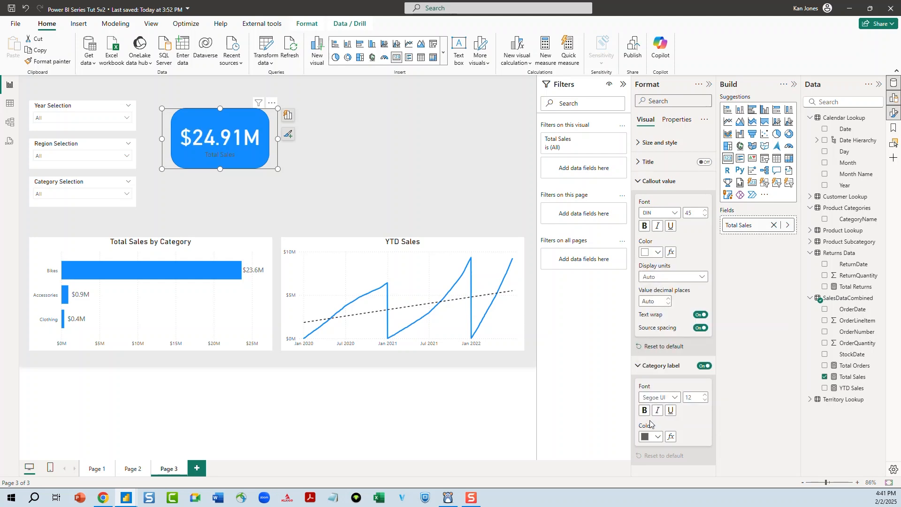
{"action": "left_click", "coordinate": [646, 437]}
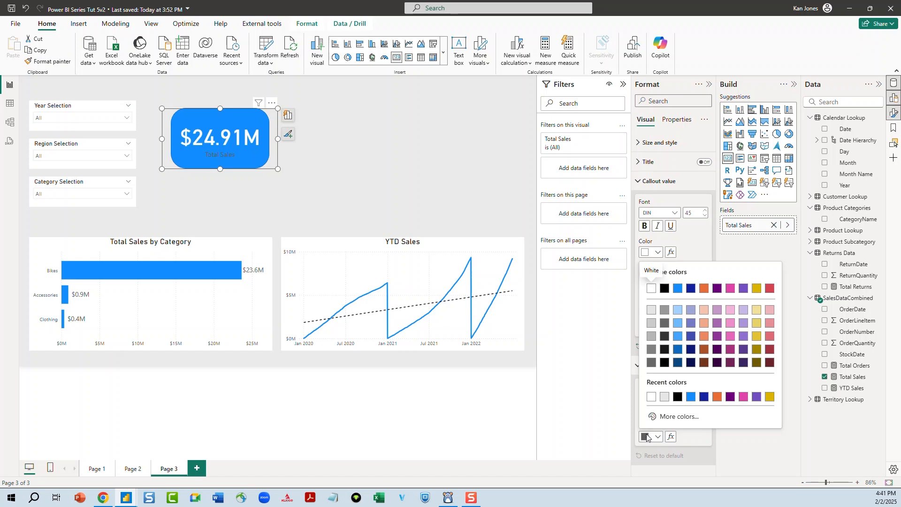
{"action": "left_click", "coordinate": [651, 396]}
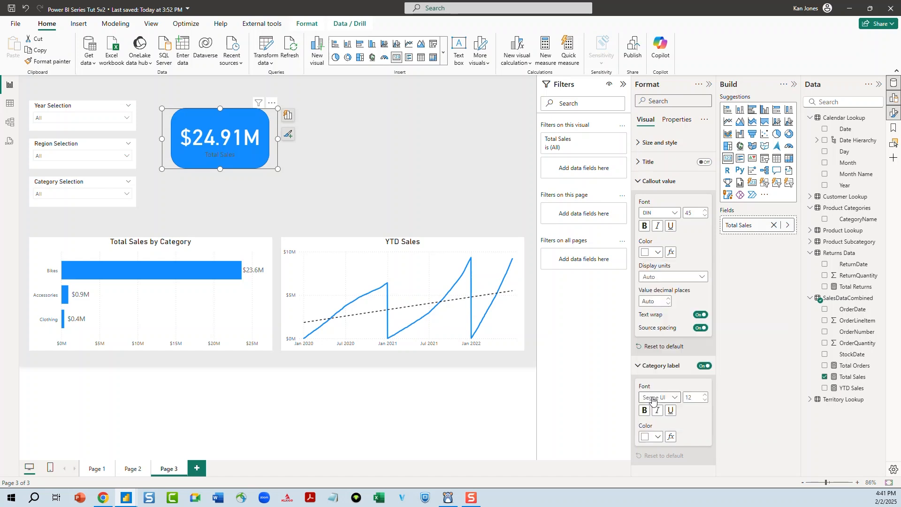
{"action": "left_click", "coordinate": [441, 192]}
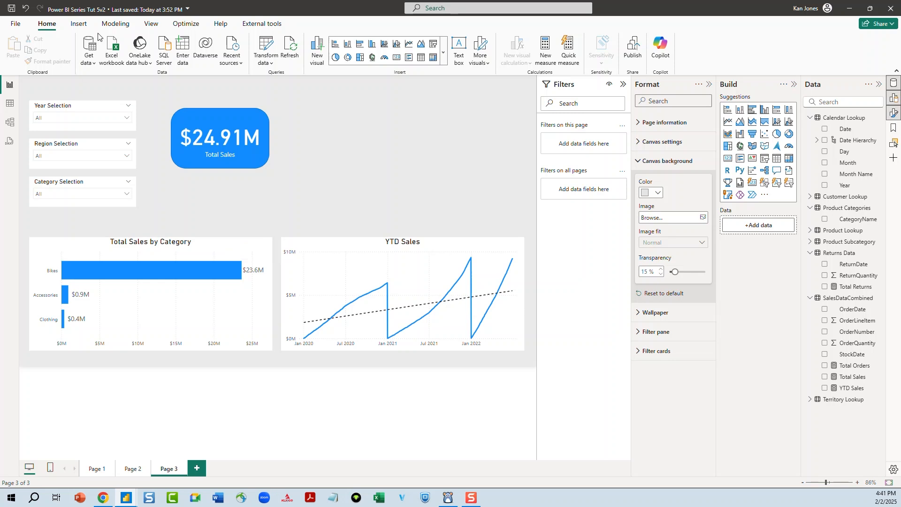
Apply the navy-blue built-in report theme with the Total Sales card selected
{"action": "left_click", "coordinate": [80, 25]}
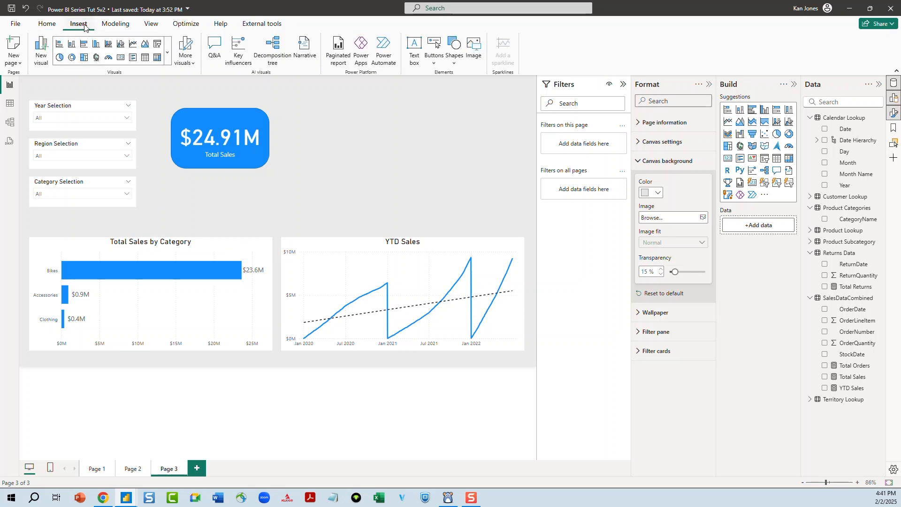
{"action": "left_click", "coordinate": [267, 119]}
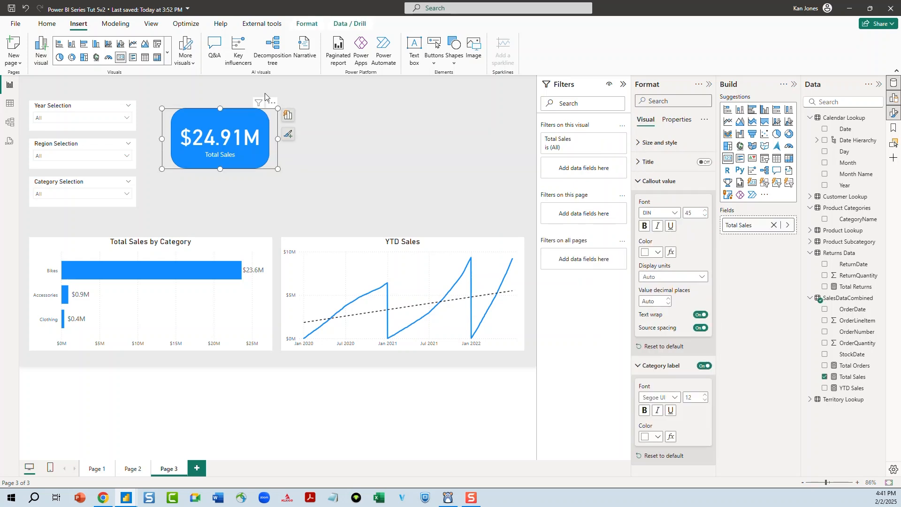
{"action": "left_click", "coordinate": [149, 25]}
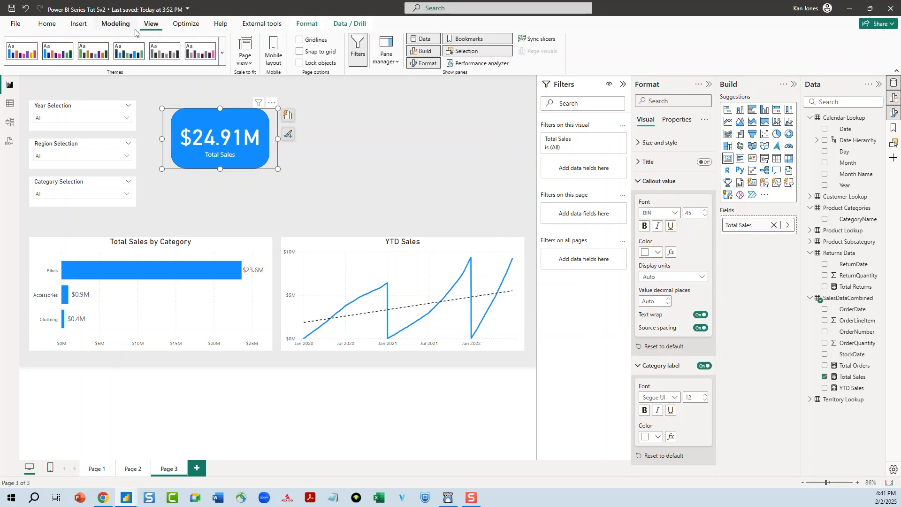
{"action": "left_click", "coordinate": [129, 55]}
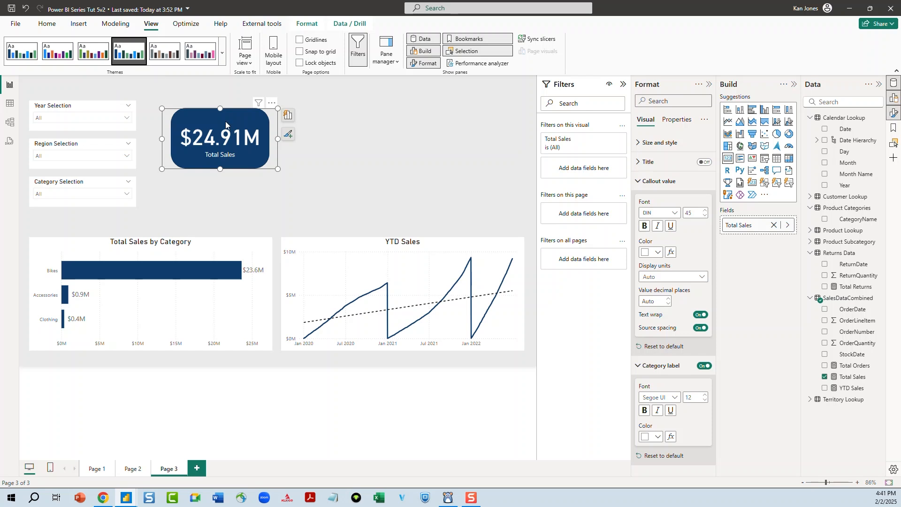
{"action": "left_click", "coordinate": [331, 151]}
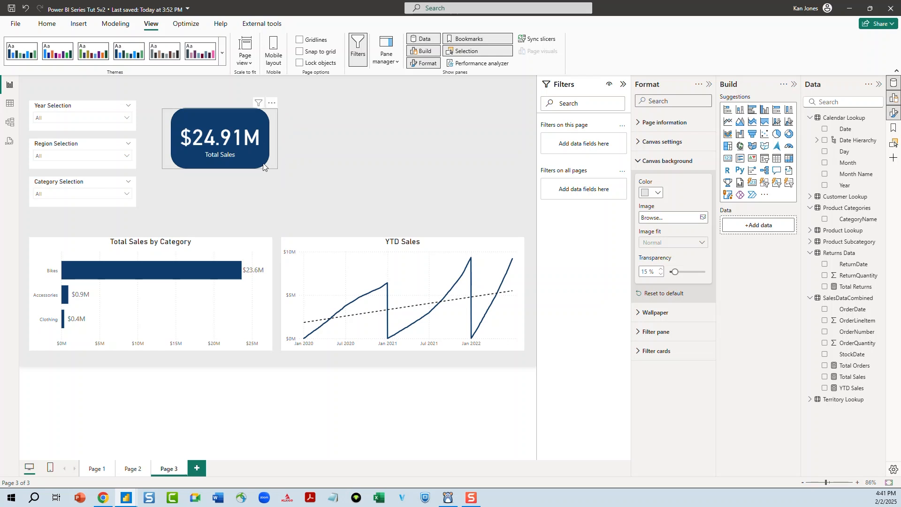
Resize the Total Sales card from both sides so it fits inside the rounded rectangle
{"action": "left_click", "coordinate": [244, 138]}
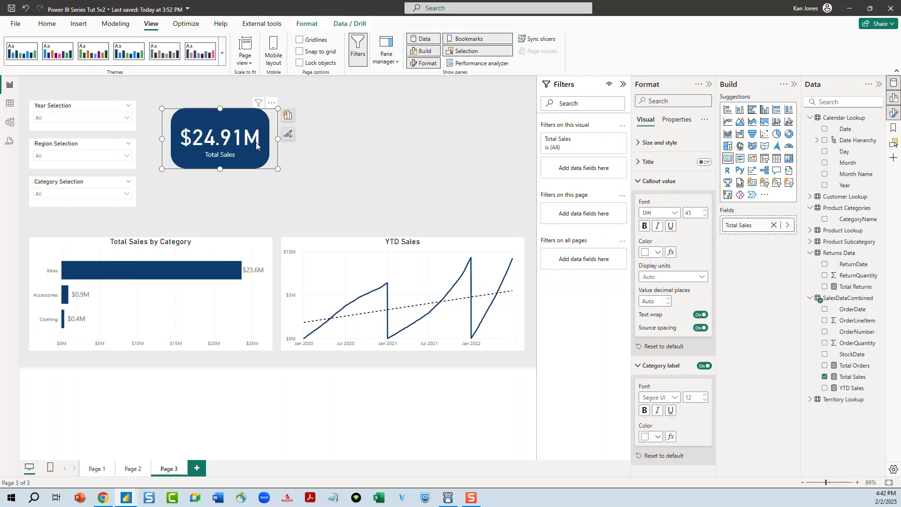
{"action": "left_click_drag", "start_coordinate": [278, 138], "coordinate": [265, 136]}
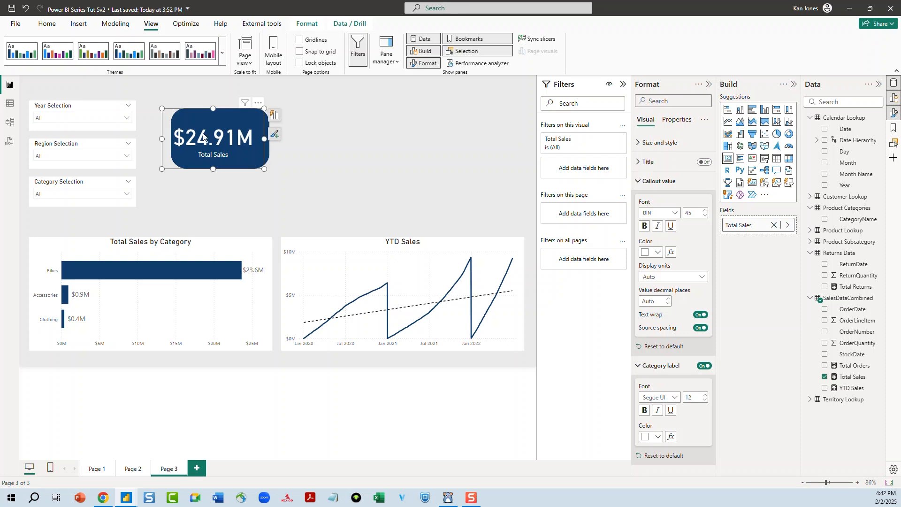
{"action": "left_click_drag", "start_coordinate": [162, 141], "coordinate": [168, 143]}
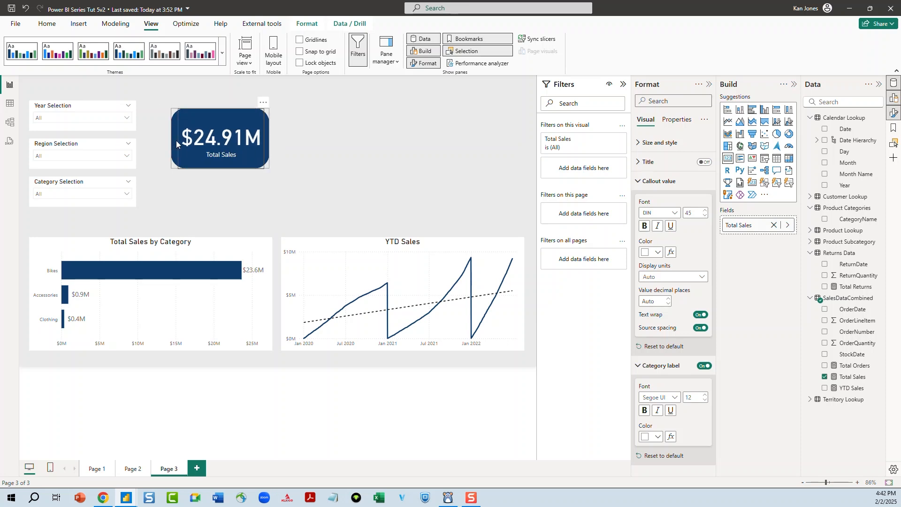
{"action": "left_click", "coordinate": [369, 179]}
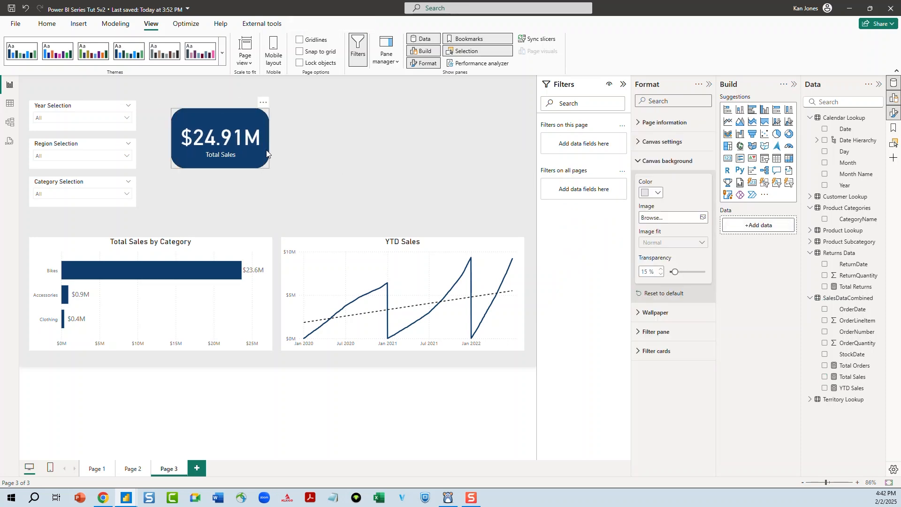
Select the rounded rectangle and the Total Sales card together and group them
{"action": "left_click", "coordinate": [239, 139]}
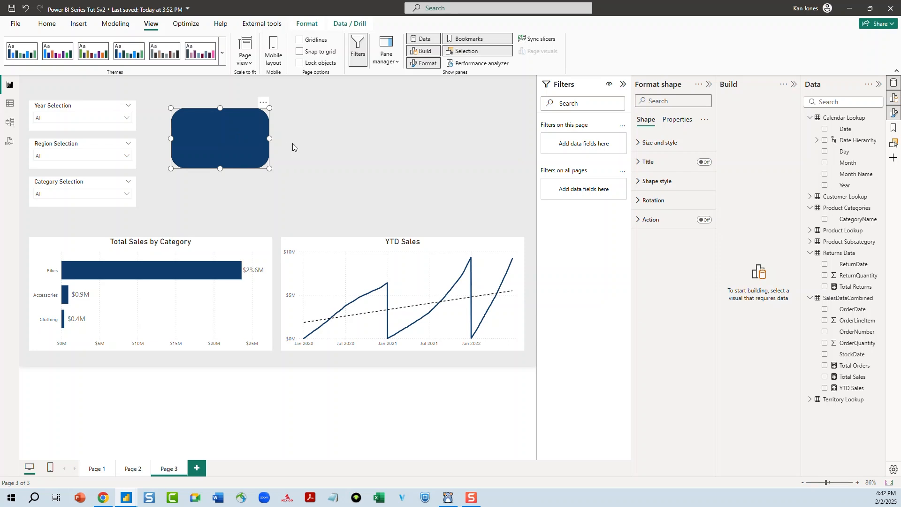
{"action": "left_click", "coordinate": [292, 142]}
{"action": "left_click", "coordinate": [248, 141]}
{"action": "left_click", "coordinate": [270, 148]}
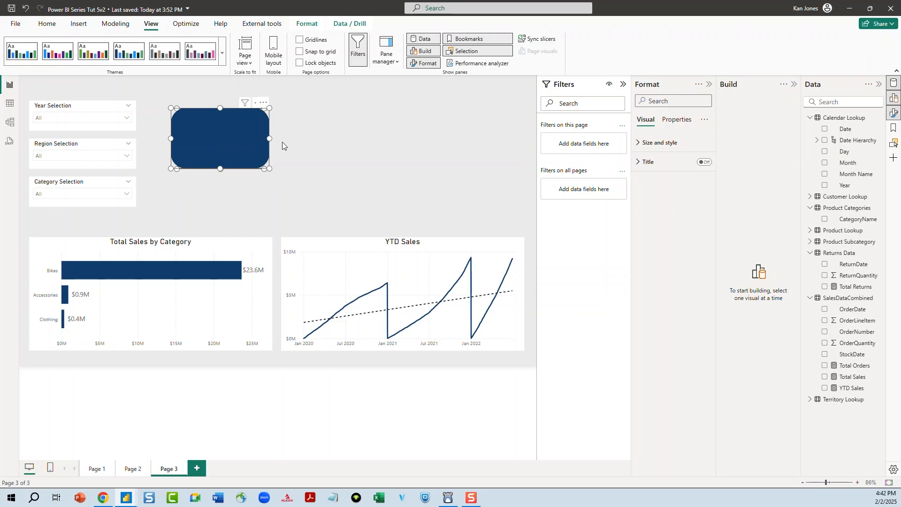
{"action": "right_click", "coordinate": [253, 139]}
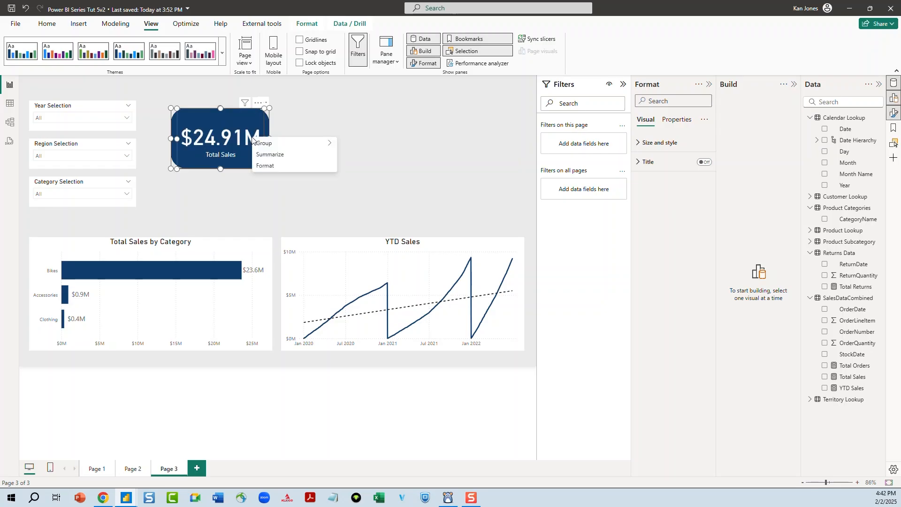
{"action": "mouse_move", "coordinate": [277, 145]}
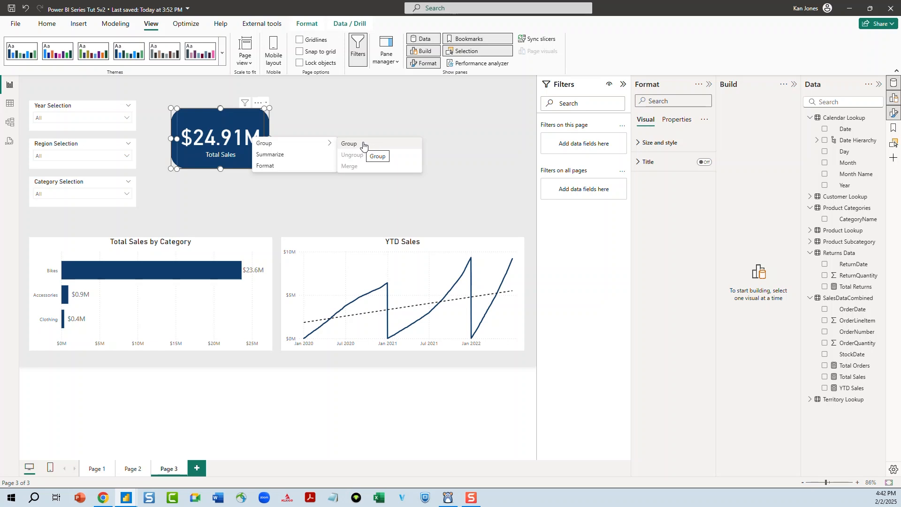
{"action": "left_click", "coordinate": [363, 144]}
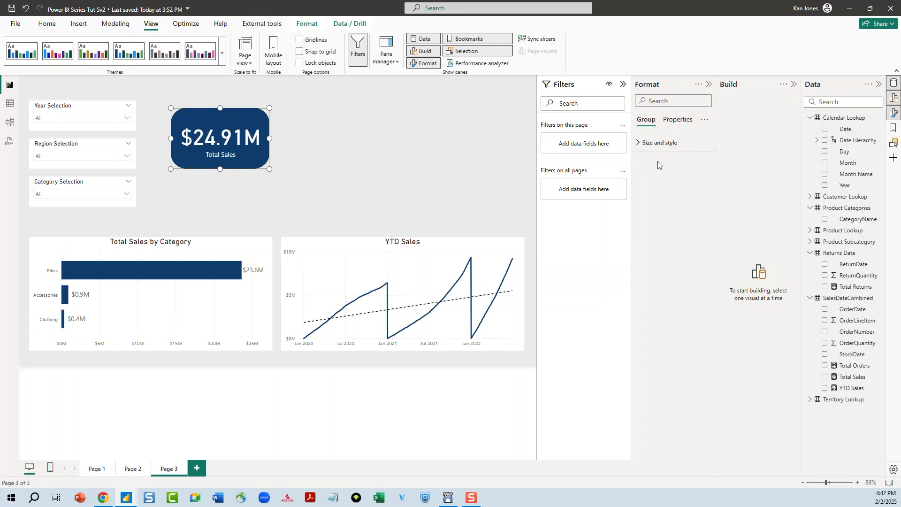
Open the Selection pane and expand Group 1 to inspect its card and shape layers
{"action": "left_click", "coordinate": [895, 149]}
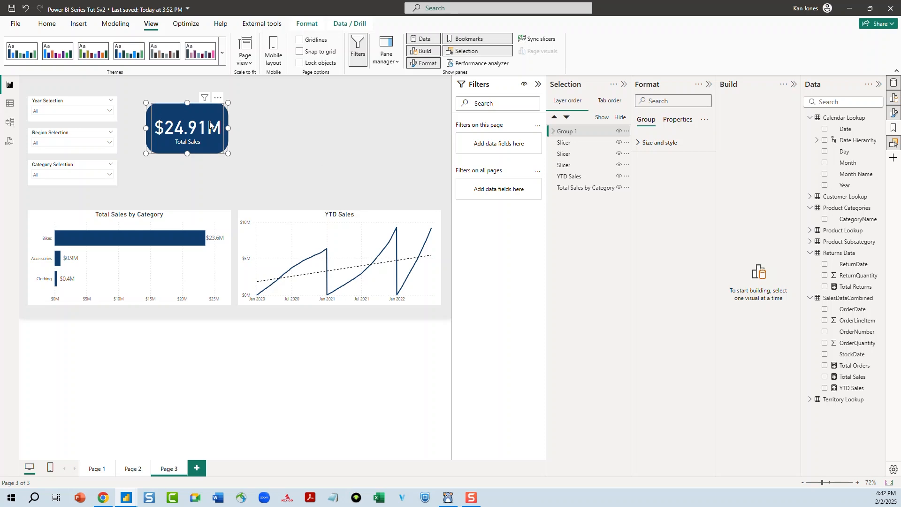
{"action": "left_click", "coordinate": [635, 144]}
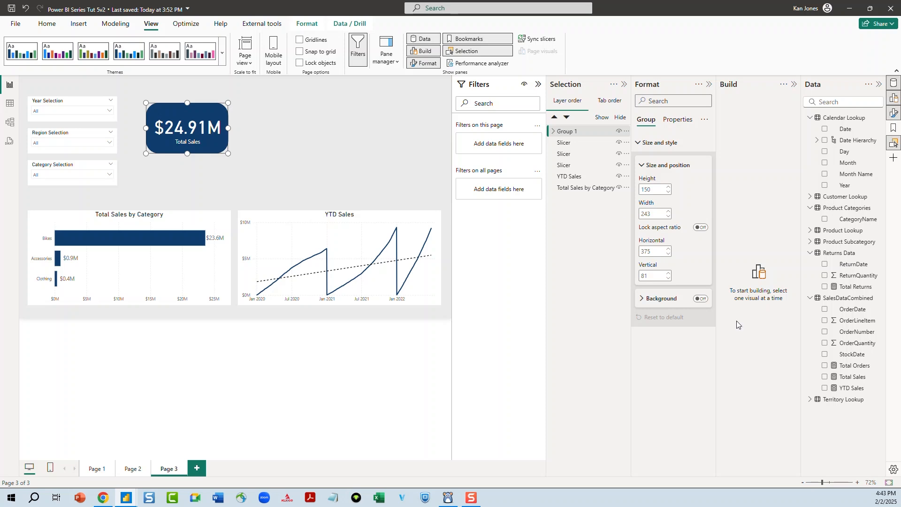
{"action": "left_click", "coordinate": [709, 84]}
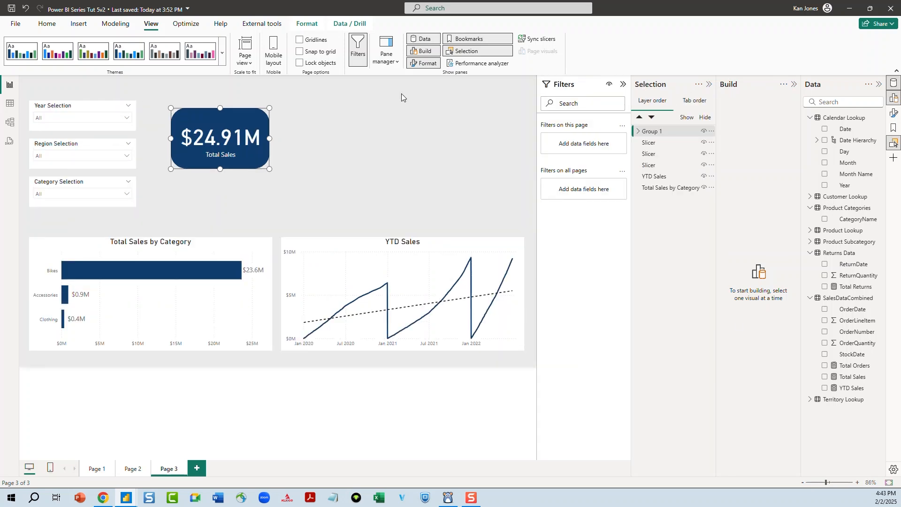
{"action": "left_click", "coordinate": [638, 132]}
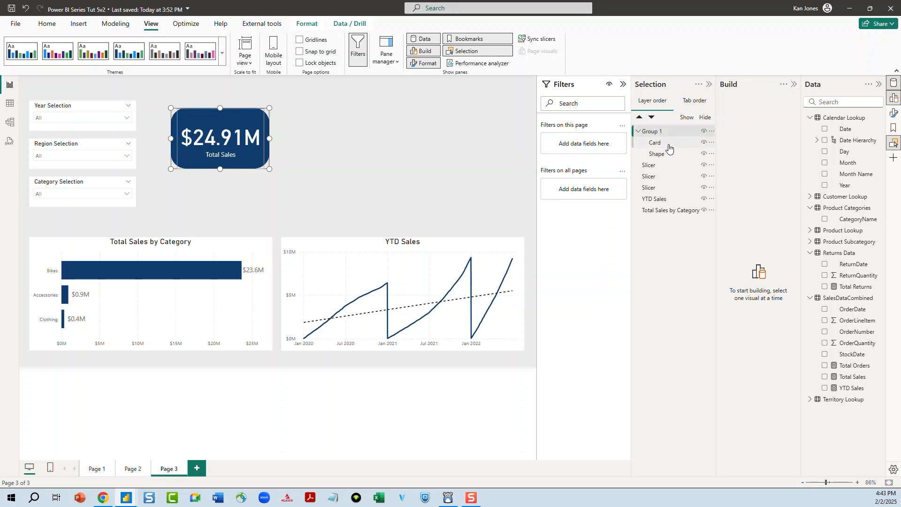
Rename the group containing the card and shape as Total Sales Card in the Selection pane
{"action": "left_click", "coordinate": [665, 143]}
{"action": "left_click", "coordinate": [674, 155]}
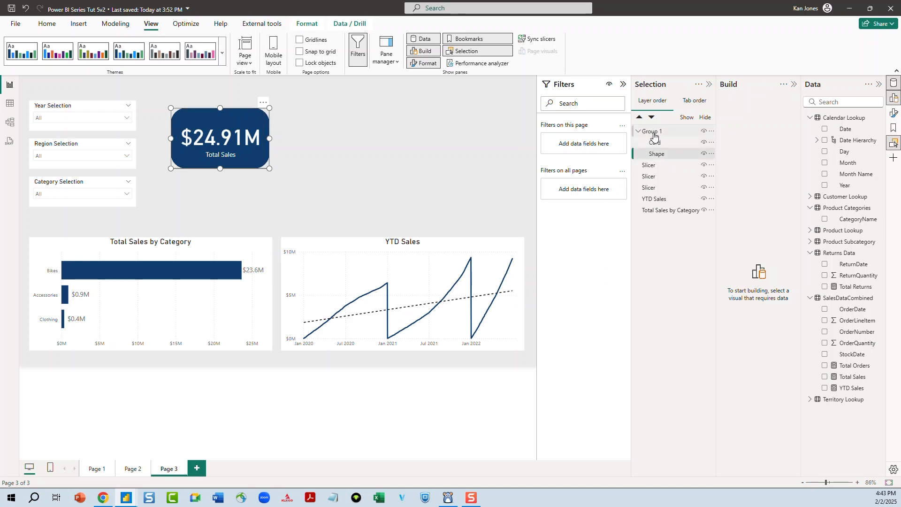
{"action": "double_click", "coordinate": [653, 133]}
{"action": "type", "text": "Total Sales"}
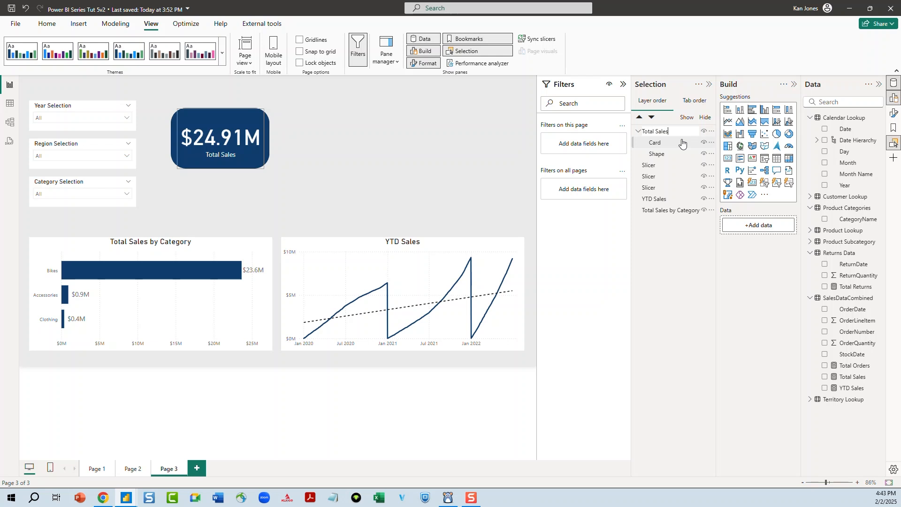
{"action": "key", "text": "Return"}
{"action": "double_click", "coordinate": [678, 134]}
{"action": "left_click", "coordinate": [677, 131]}
{"action": "key", "text": "BackSpace"}
{"action": "key", "text": "Return"}
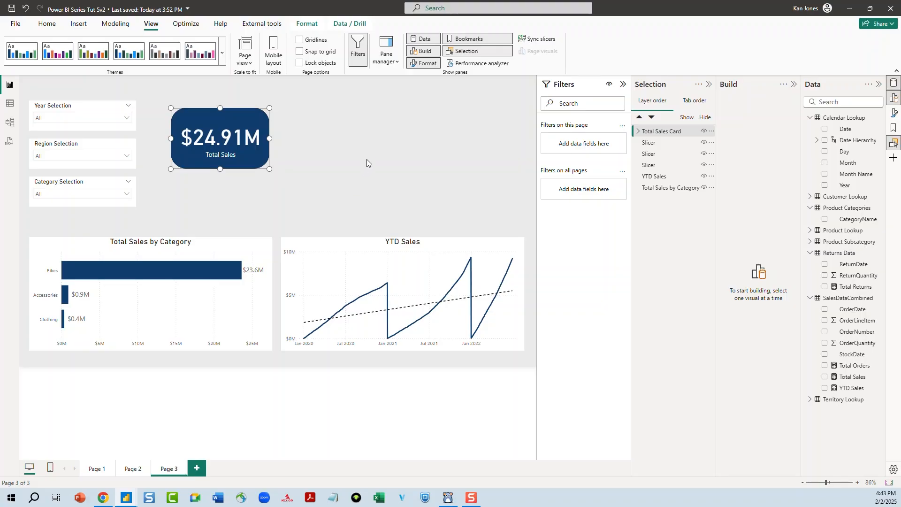
Duplicate the Total Sales Card group and place the copy to the right of the original
{"action": "key", "text": "ctrl+c"}
{"action": "key", "text": "ctrl+v"}
{"action": "left_click_drag", "start_coordinate": [247, 164], "coordinate": [361, 161]}
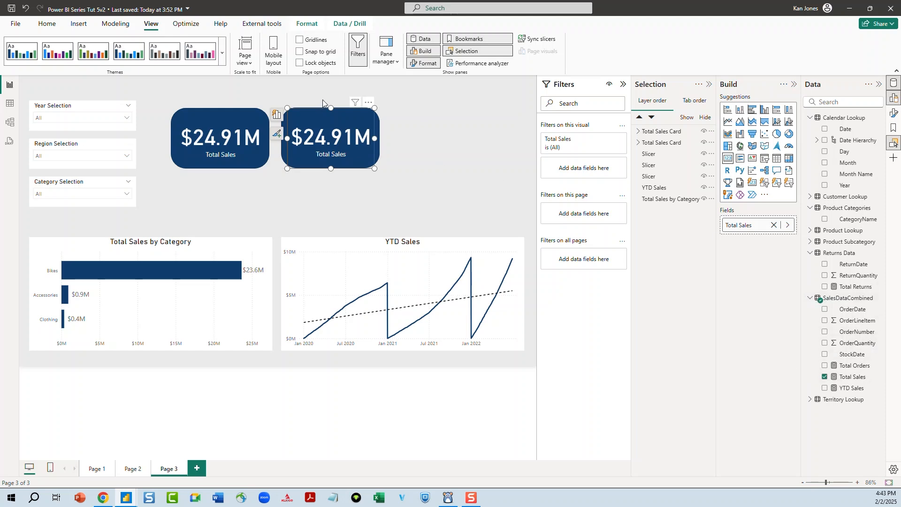
Replace the copied card's Total Sales field with the Total Orders measure
{"action": "left_click", "coordinate": [774, 226]}
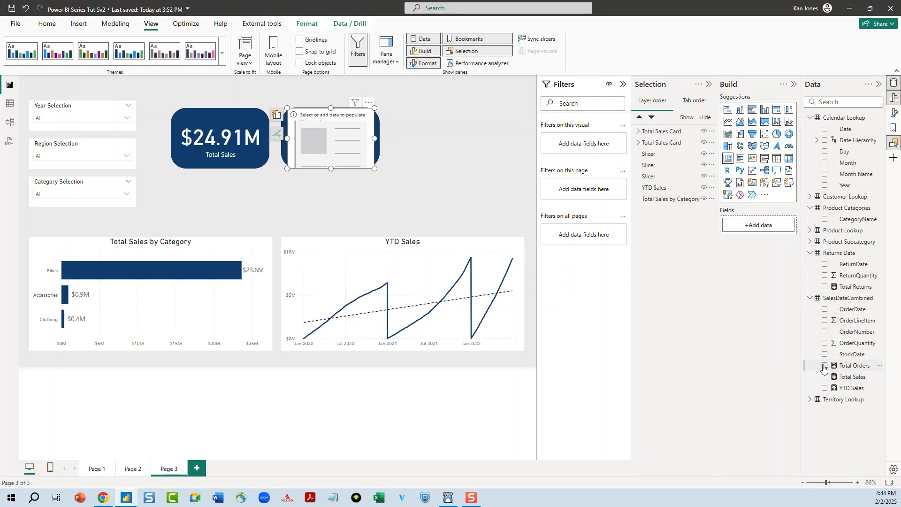
{"action": "left_click", "coordinate": [824, 366]}
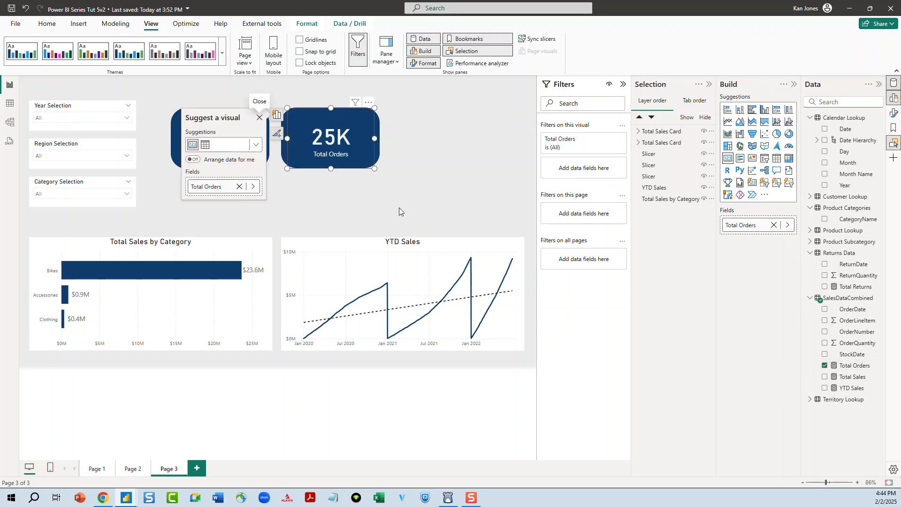
{"action": "left_click", "coordinate": [416, 191]}
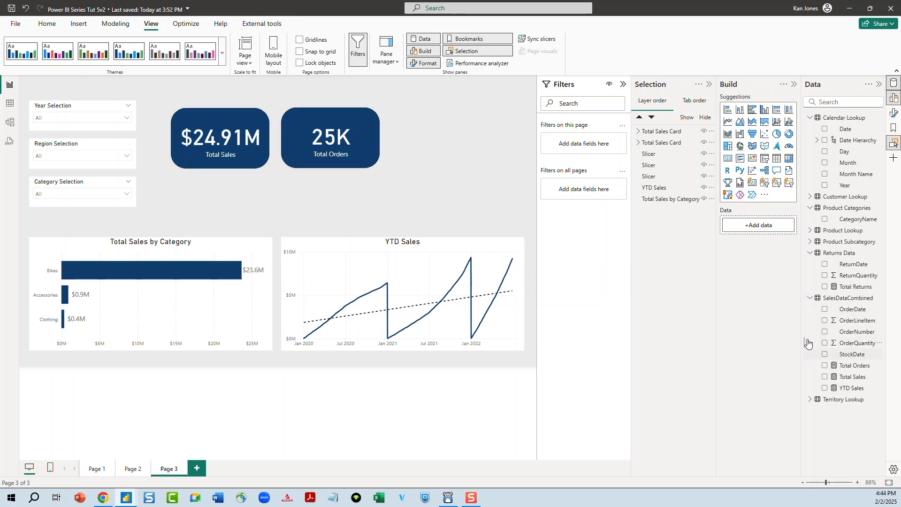
Set the Total Orders card's callout value decimal places to 1
{"action": "left_click", "coordinate": [319, 139]}
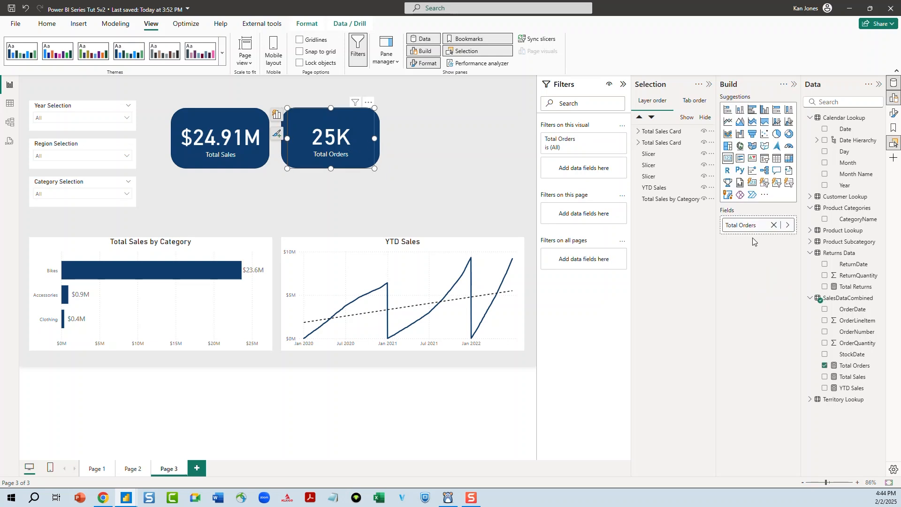
{"action": "left_click", "coordinate": [895, 112]}
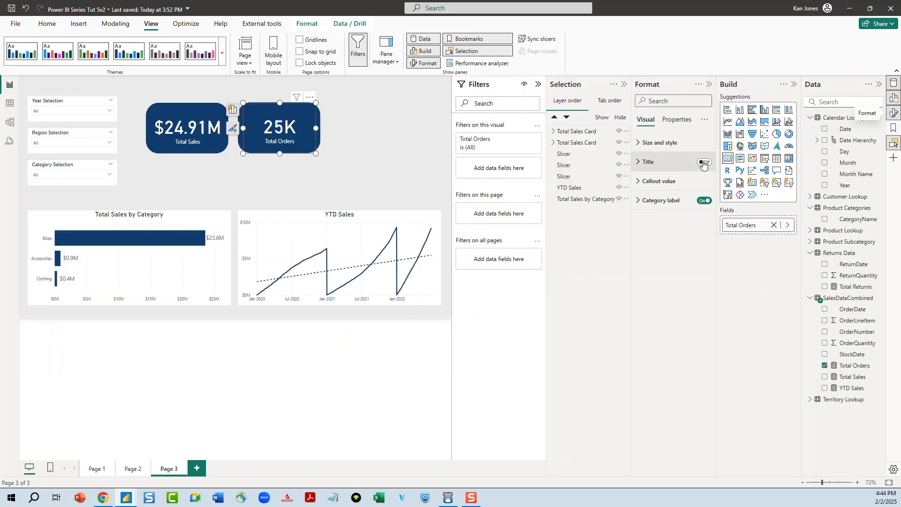
{"action": "left_click", "coordinate": [641, 182]}
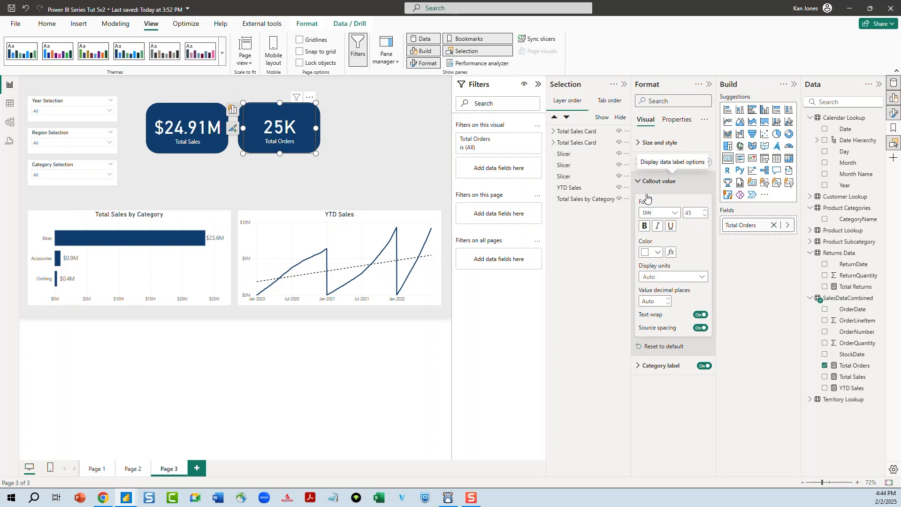
{"action": "left_click", "coordinate": [662, 299]}
{"action": "type", "text": "1"}
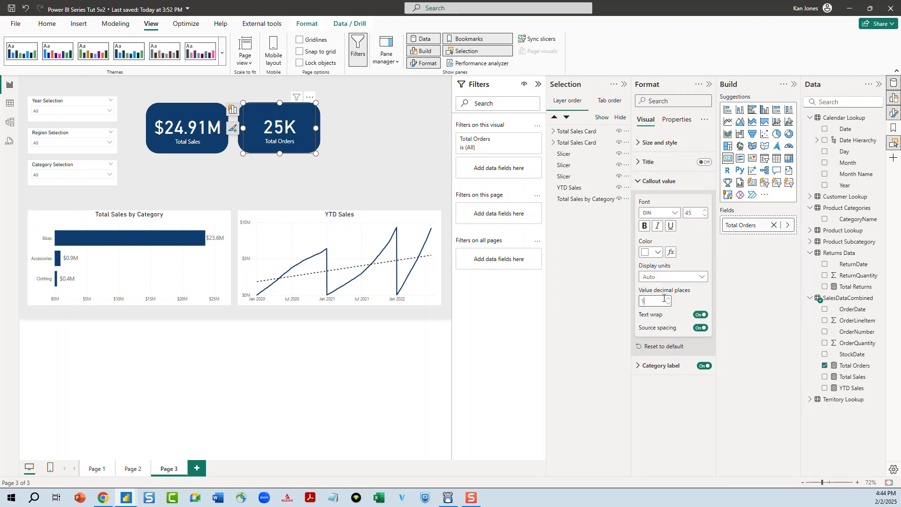
{"action": "left_click", "coordinate": [352, 153]}
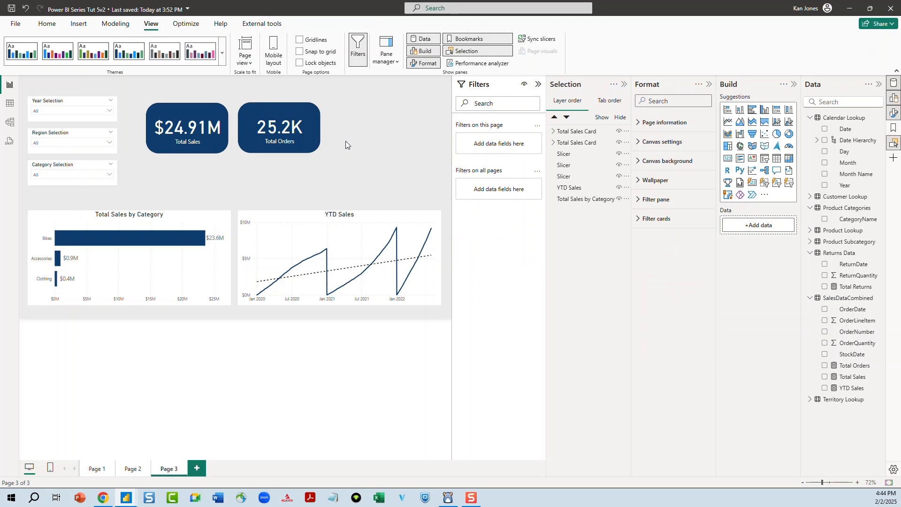
Paste another copy of the Total Sales card and place it to the right of the Total Orders card
{"action": "left_click_drag", "start_coordinate": [359, 114], "coordinate": [287, 149]}
{"action": "key", "text": "ctrl+v"}
{"action": "left_click_drag", "start_coordinate": [201, 145], "coordinate": [385, 143]}
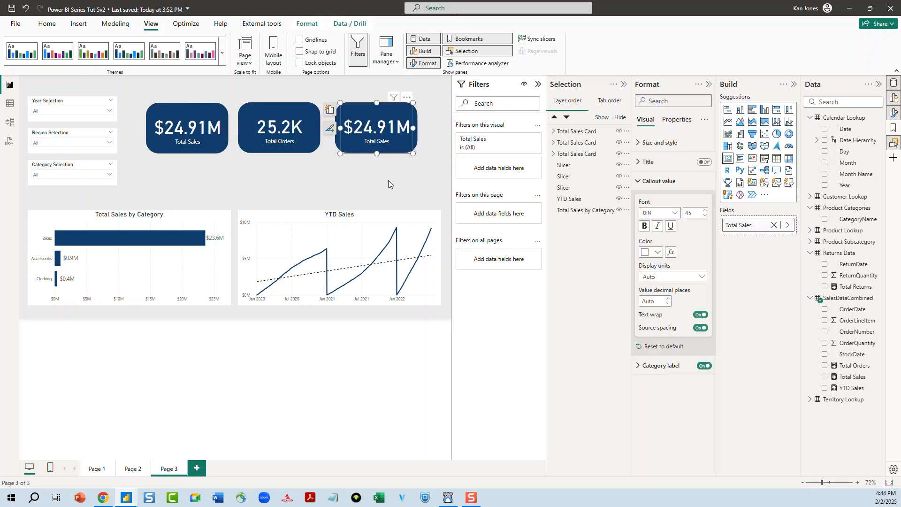
Replace the new card's Total Sales field with the Total Returns measure from Returns Data
{"action": "left_click", "coordinate": [774, 225]}
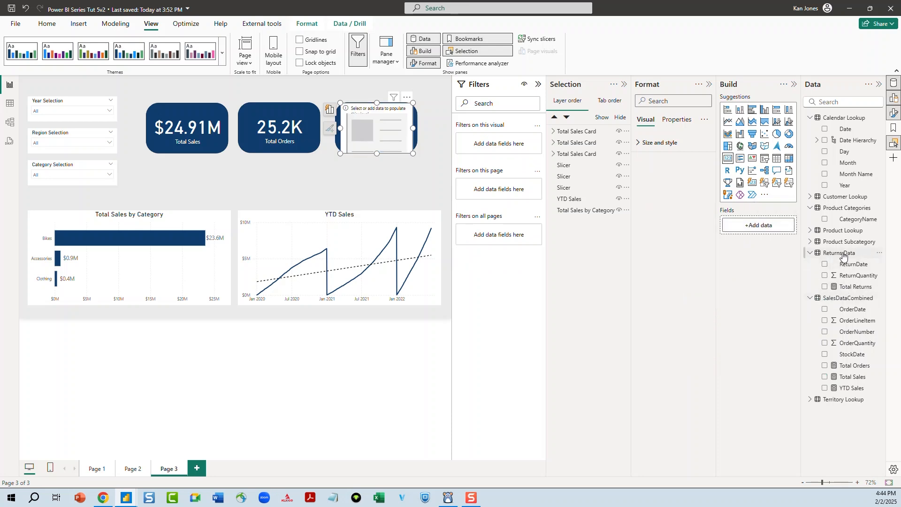
{"action": "left_click", "coordinate": [824, 287]}
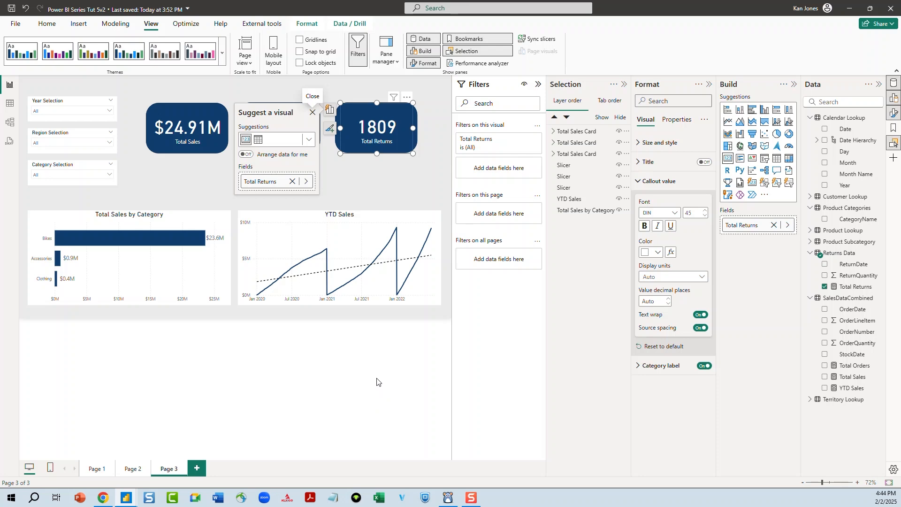
{"action": "left_click", "coordinate": [393, 176]}
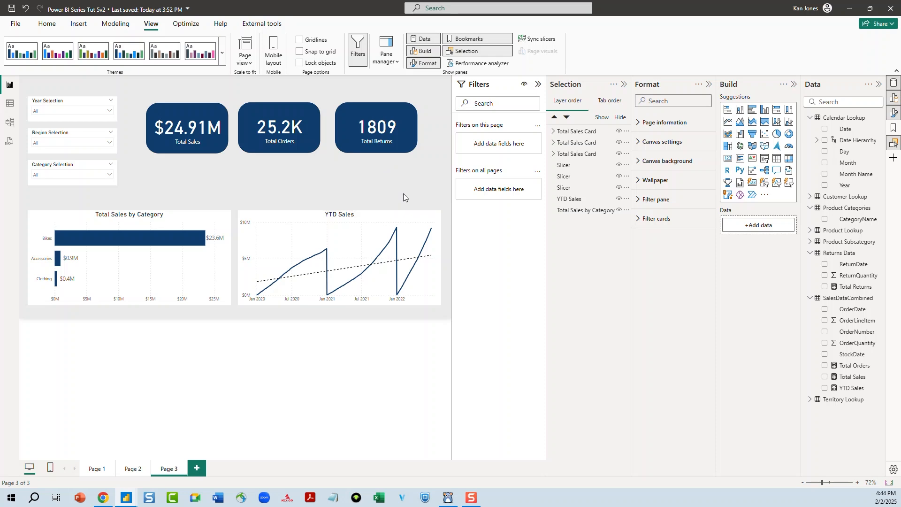
Test the Year slicer by selecting 2020, 2021 and 2022 in turn and watch the cards respond
{"action": "left_click", "coordinate": [109, 111]}
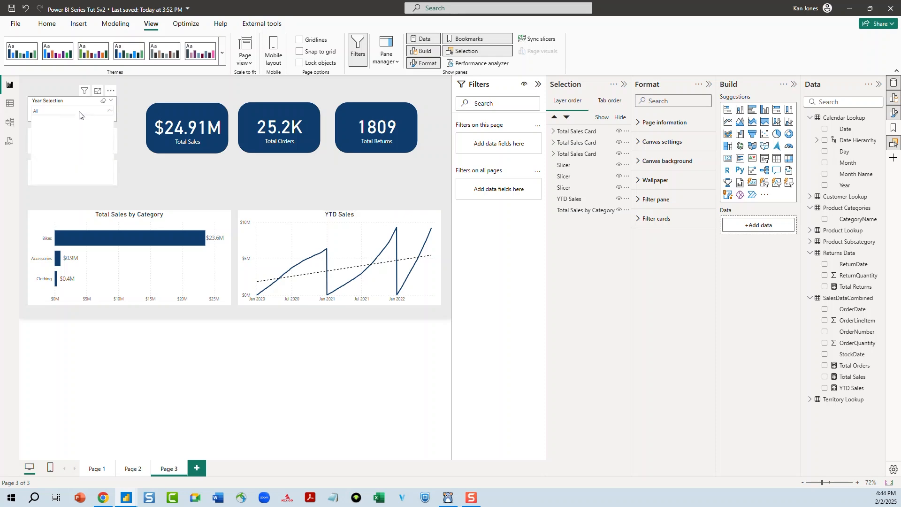
{"action": "left_click", "coordinate": [48, 121]}
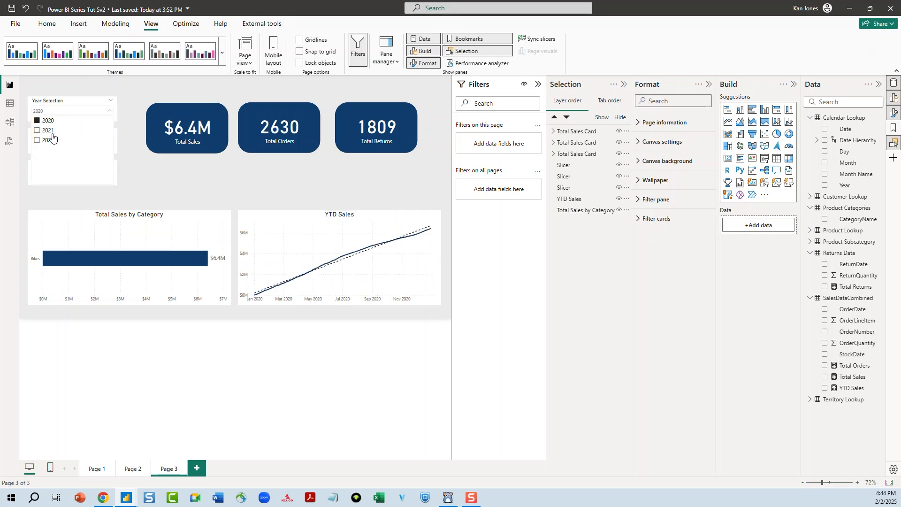
{"action": "left_click", "coordinate": [37, 131]}
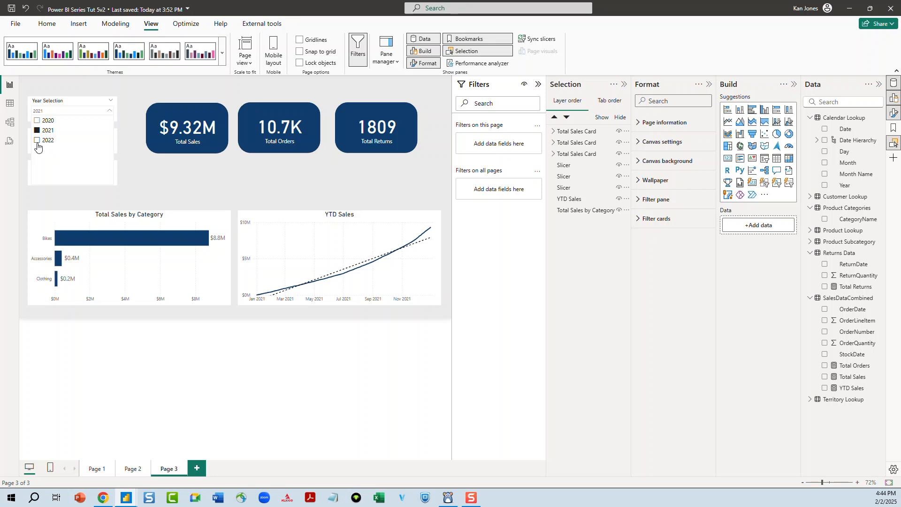
{"action": "left_click", "coordinate": [37, 140]}
{"action": "left_click", "coordinate": [37, 141]}
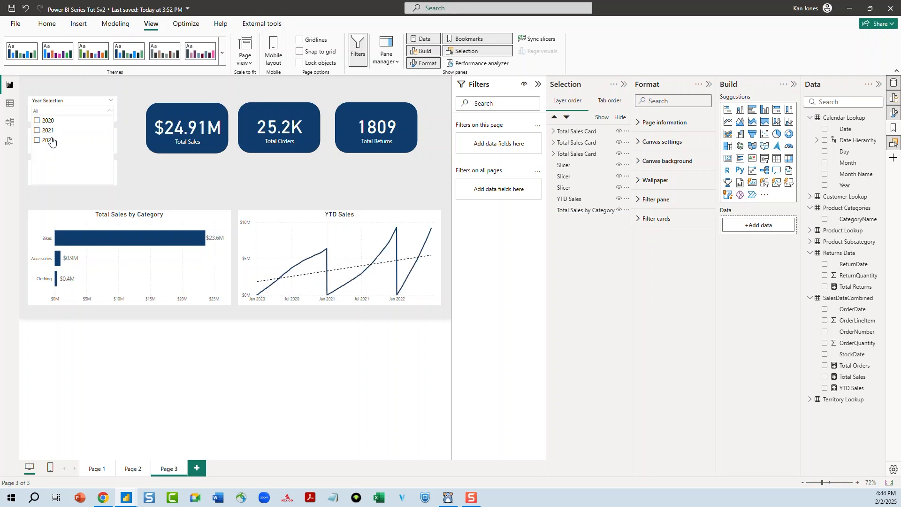
{"action": "left_click", "coordinate": [161, 169]}
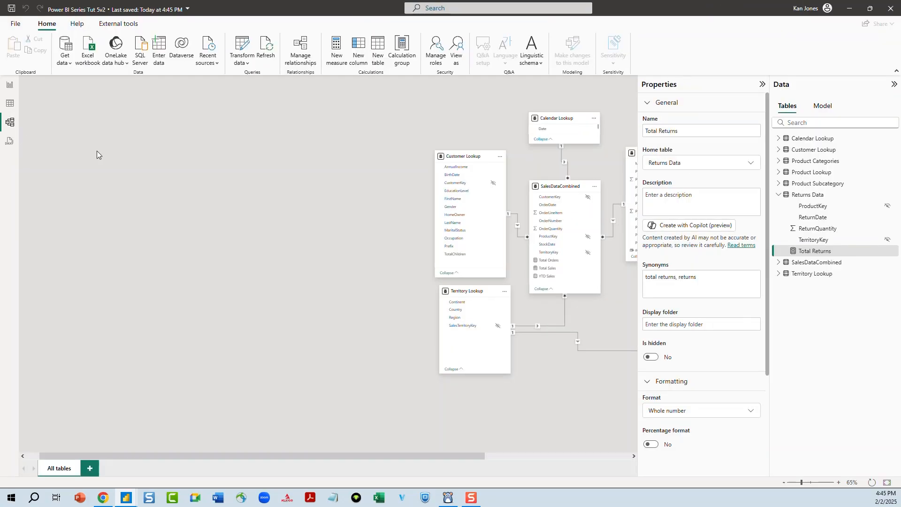
In the model view, relate Returns Data's ReturnDate to Calendar Lookup's Date as many-to-one
{"action": "left_click_drag", "start_coordinate": [458, 457], "coordinate": [647, 454]}
{"action": "left_click_drag", "start_coordinate": [469, 322], "coordinate": [435, 334]}
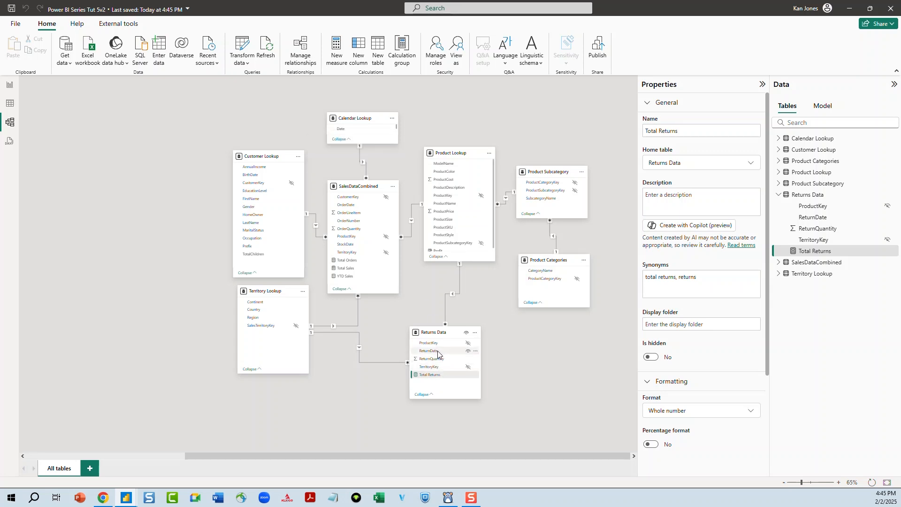
{"action": "left_click_drag", "start_coordinate": [437, 352], "coordinate": [354, 128]}
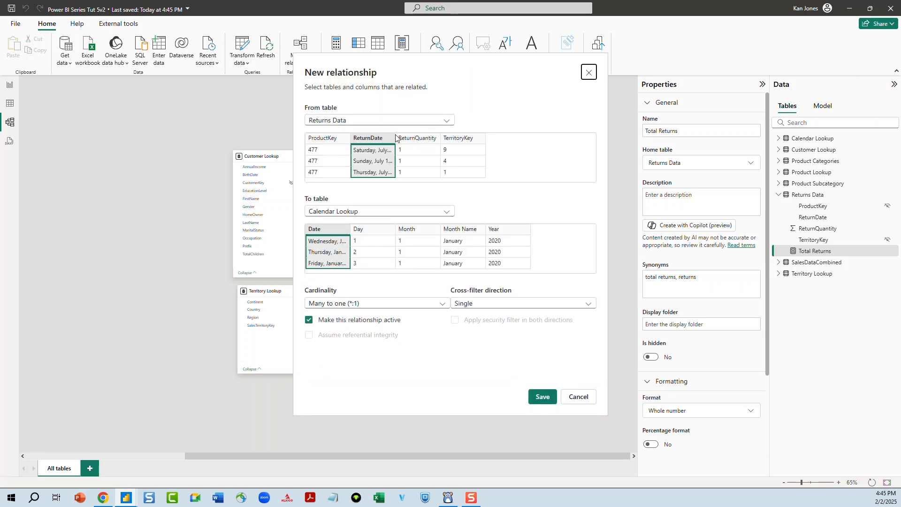
{"action": "left_click", "coordinate": [543, 397]}
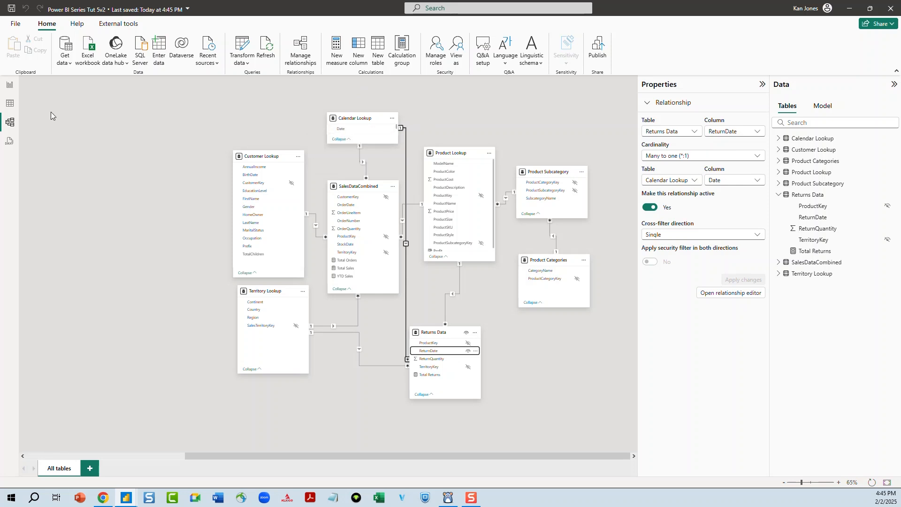
Return to the report and test the Year slicer again by selecting 2020, 2021 and 2022
{"action": "left_click", "coordinate": [10, 85]}
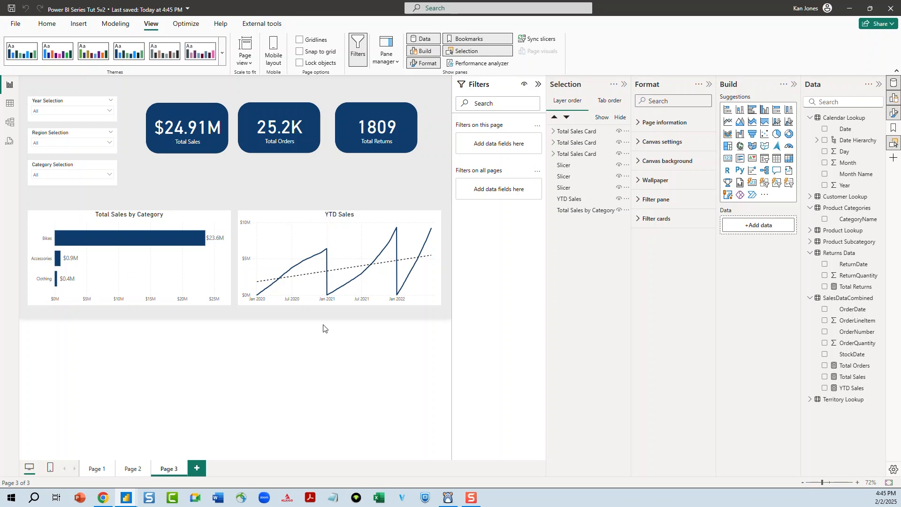
{"action": "left_click", "coordinate": [67, 111]}
{"action": "left_click", "coordinate": [37, 122]}
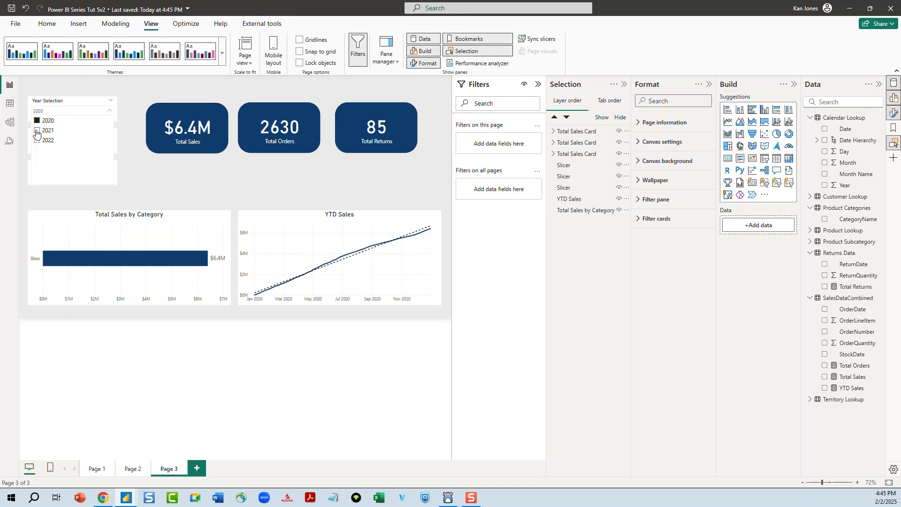
{"action": "left_click", "coordinate": [37, 131]}
{"action": "left_click", "coordinate": [37, 140]}
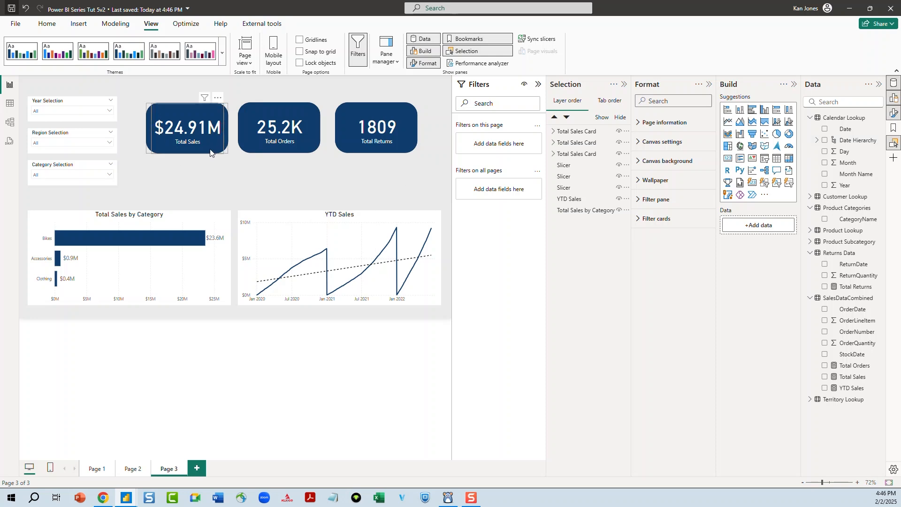
Nudge the Total Sales card and the Category and Region slicers slightly to align them
{"action": "mouse_move", "coordinate": [209, 155]}
{"action": "left_mouse_down"}
{"action": "mouse_move", "coordinate": [212, 177]}
{"action": "mouse_move", "coordinate": [205, 152]}
{"action": "left_mouse_up"}
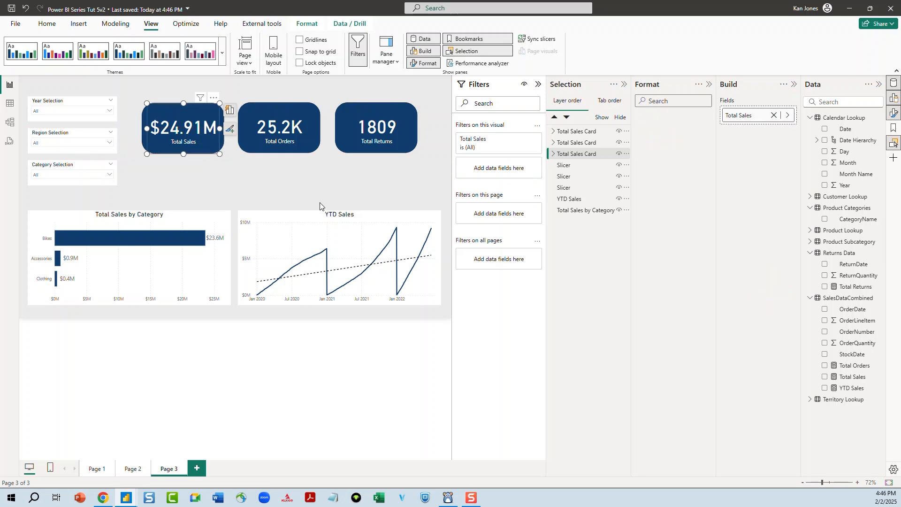
{"action": "left_click", "coordinate": [316, 190]}
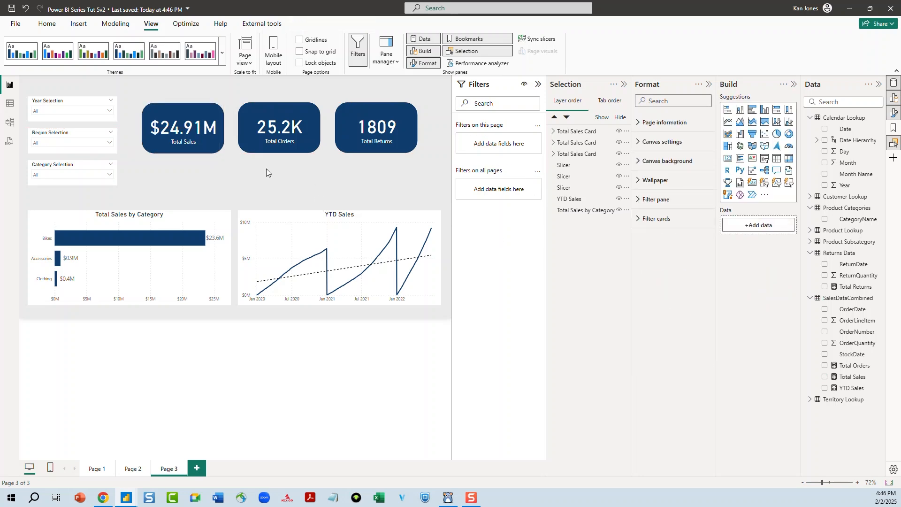
{"action": "mouse_move", "coordinate": [63, 168]}
{"action": "left_mouse_down"}
{"action": "mouse_move", "coordinate": [65, 184]}
{"action": "mouse_move", "coordinate": [64, 165]}
{"action": "left_mouse_up"}
{"action": "left_click_drag", "start_coordinate": [68, 134], "coordinate": [68, 134]}
Rename page 3 as Sales Overview
{"action": "left_click", "coordinate": [142, 91]}
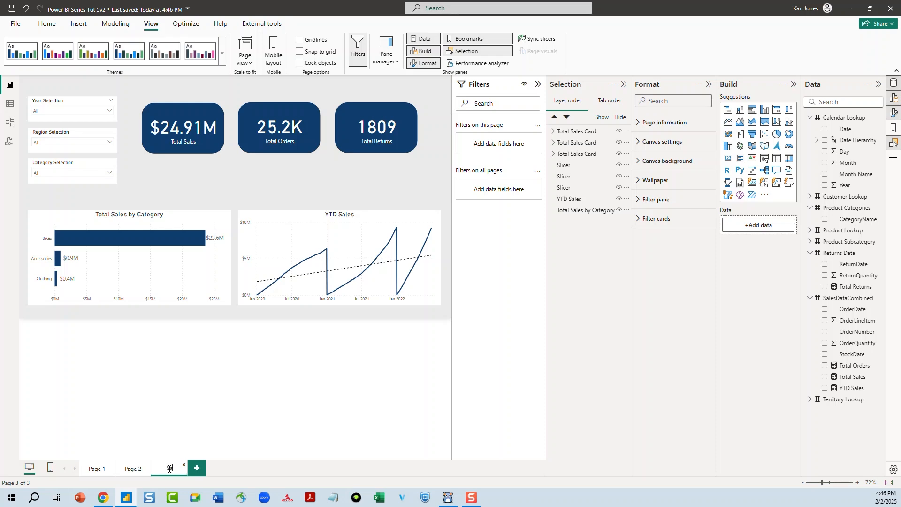
{"action": "type", "text": "Q"}
{"action": "key", "text": "Return"}
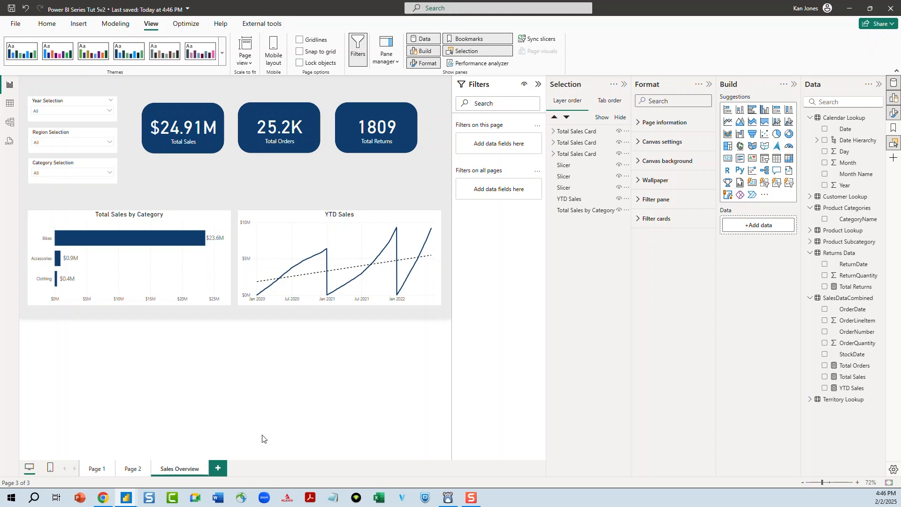
Move the three KPI cards down slightly so they line up in a row
{"action": "left_click", "coordinate": [183, 149]}
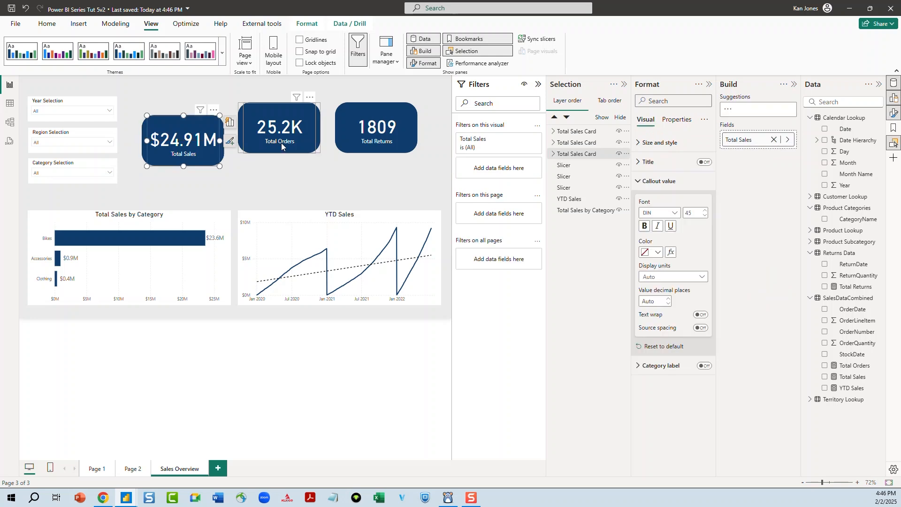
{"action": "left_click_drag", "start_coordinate": [281, 143], "coordinate": [286, 157]}
{"action": "left_click_drag", "start_coordinate": [338, 145], "coordinate": [338, 159]}
{"action": "left_click", "coordinate": [320, 97]}
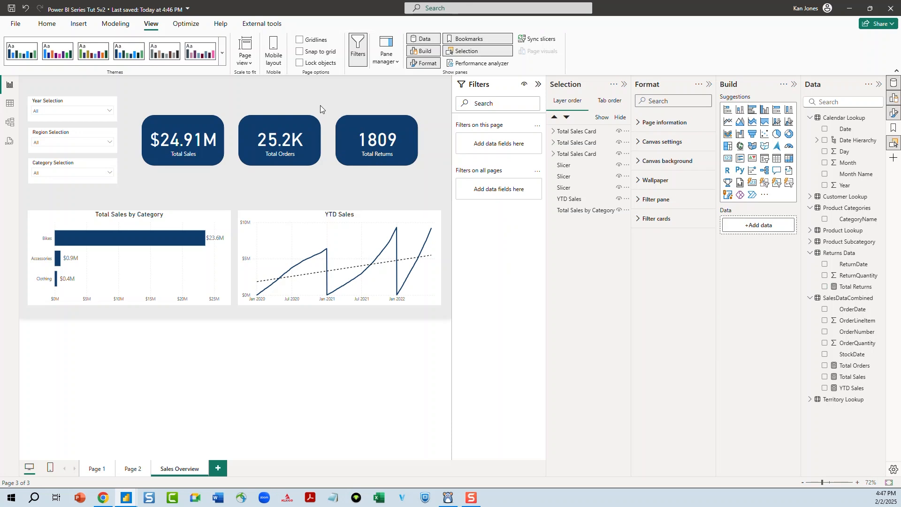
Insert a text box spanning the width of the three KPI cards and enter the title Sales Overview Report
{"action": "left_click", "coordinate": [78, 26]}
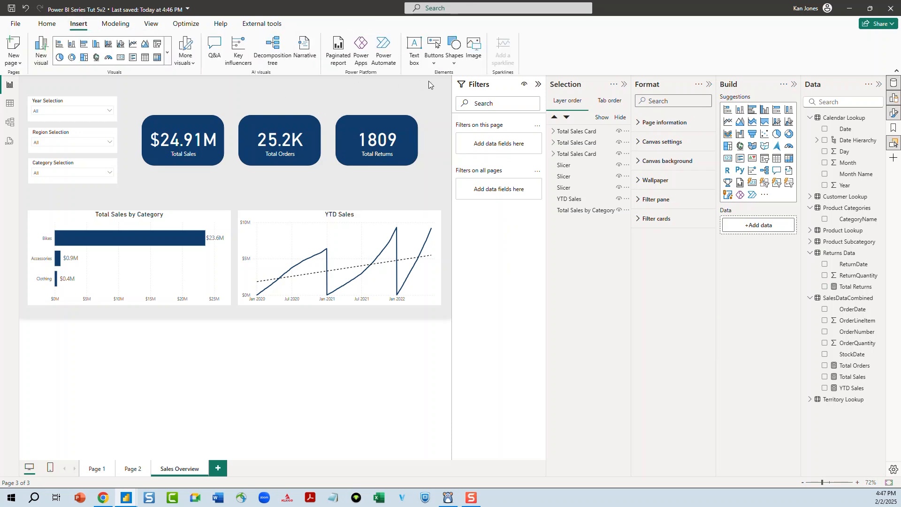
{"action": "left_click", "coordinate": [413, 45]}
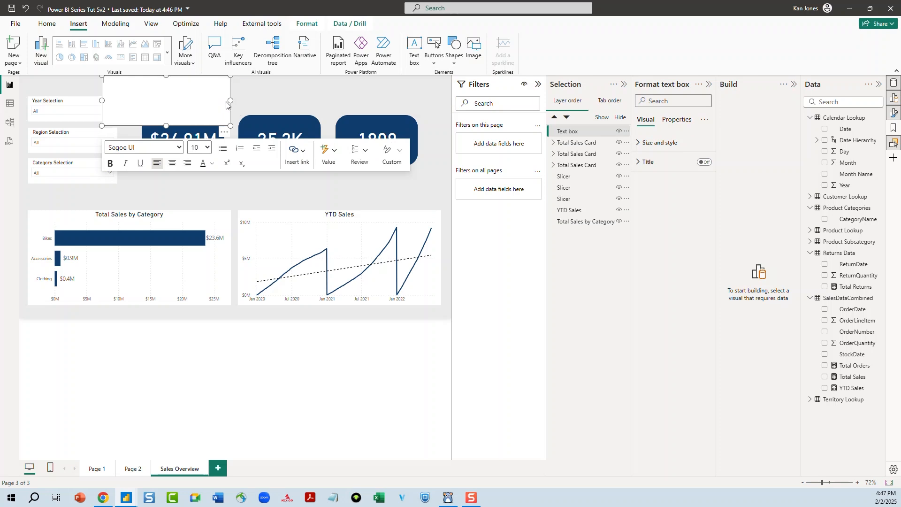
{"action": "left_click_drag", "start_coordinate": [230, 100], "coordinate": [415, 103]}
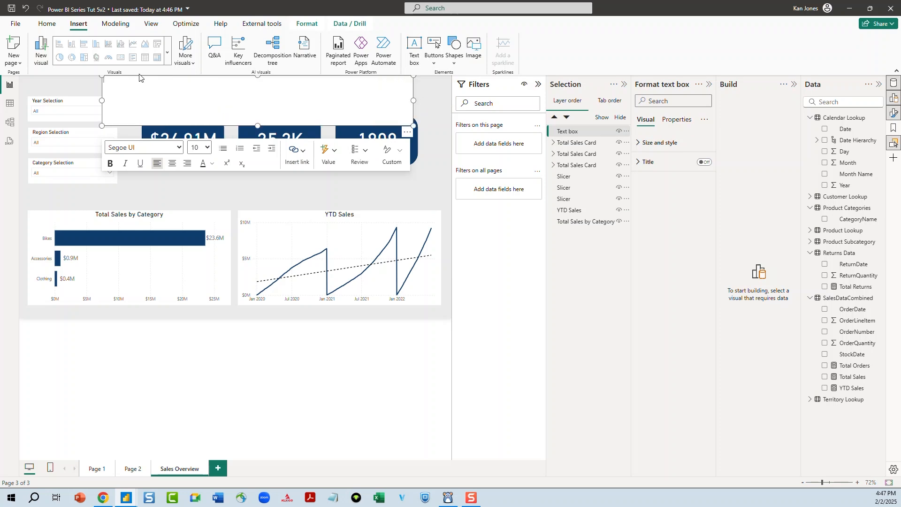
{"action": "left_click_drag", "start_coordinate": [103, 101], "coordinate": [142, 101]}
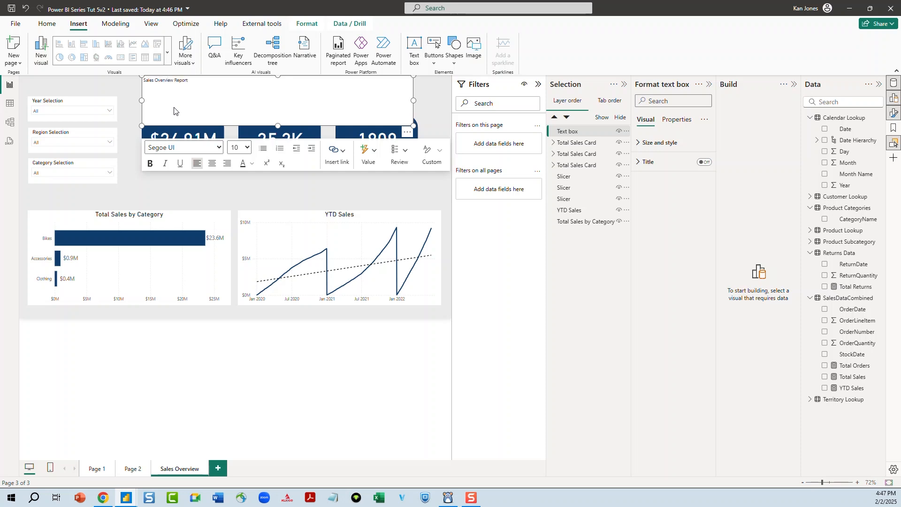
Format the whole title text as centred, bold and 24 point
{"action": "key", "text": "ctrl+a"}
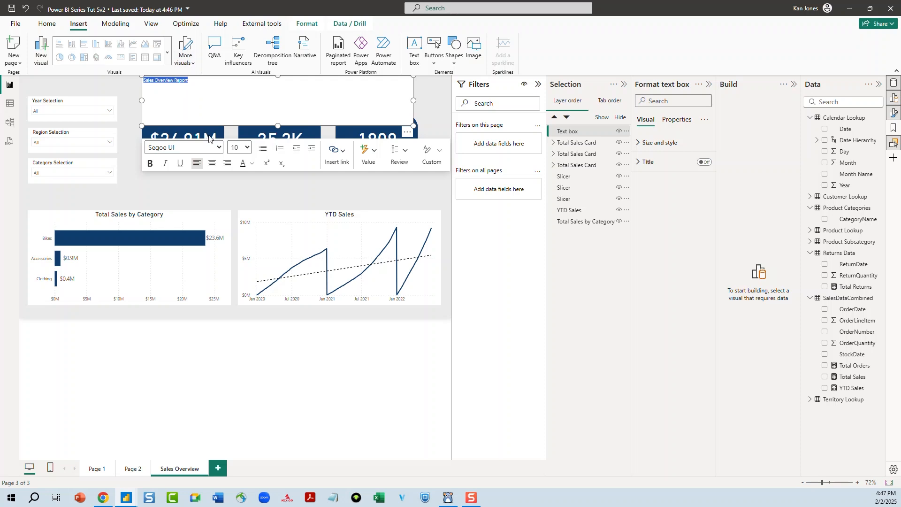
{"action": "left_click", "coordinate": [212, 163]}
{"action": "left_click", "coordinate": [240, 148]}
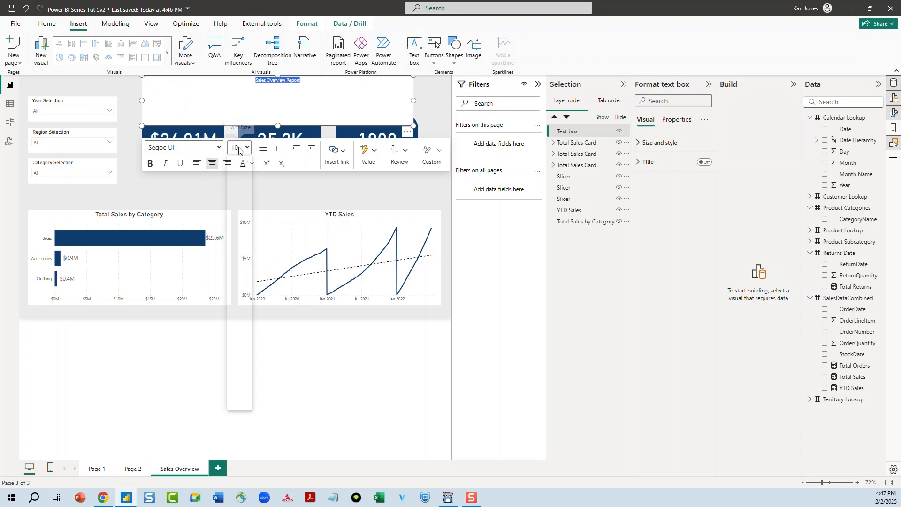
{"action": "left_click", "coordinate": [240, 292]}
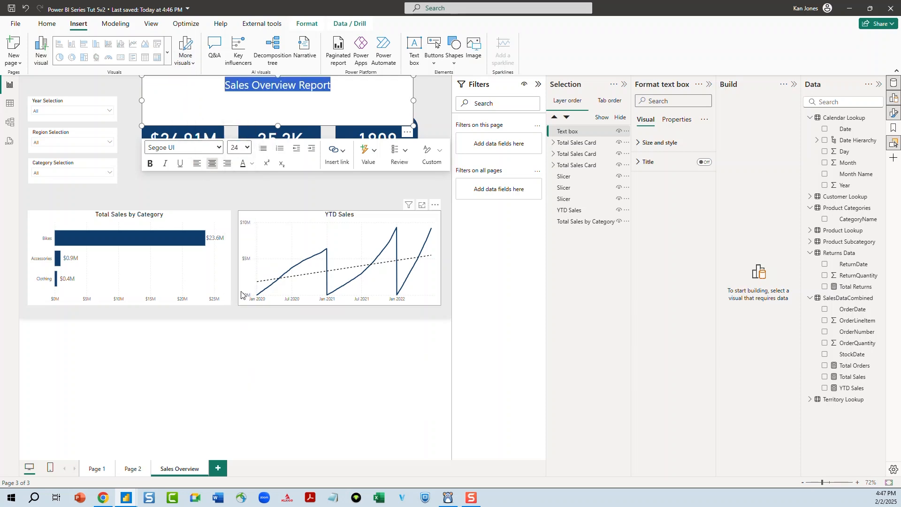
{"action": "left_click", "coordinate": [150, 164]}
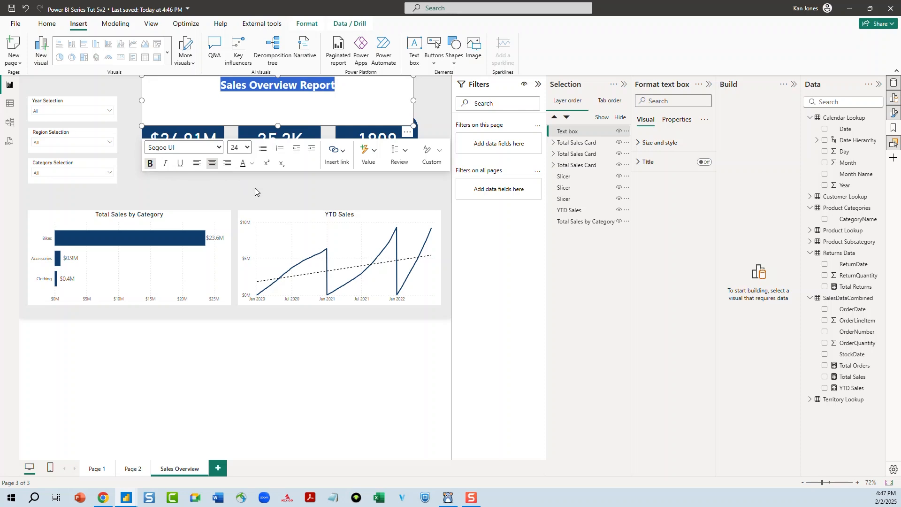
{"action": "left_click", "coordinate": [264, 185]}
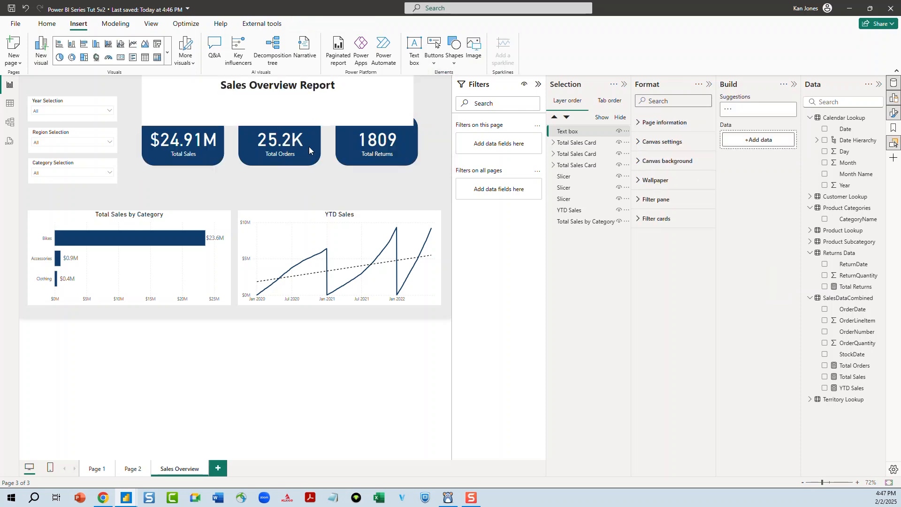
Turn off the background of the title text box
{"action": "left_click", "coordinate": [337, 114]}
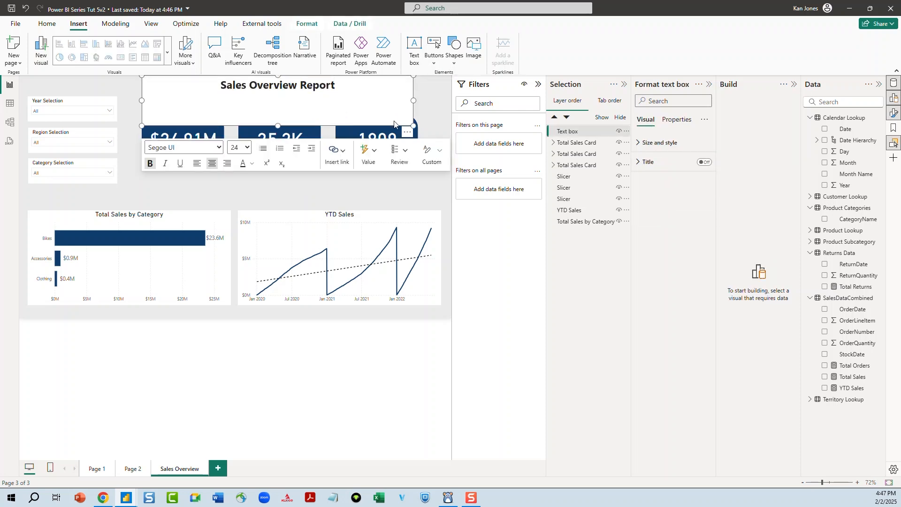
{"action": "left_click", "coordinate": [640, 145]}
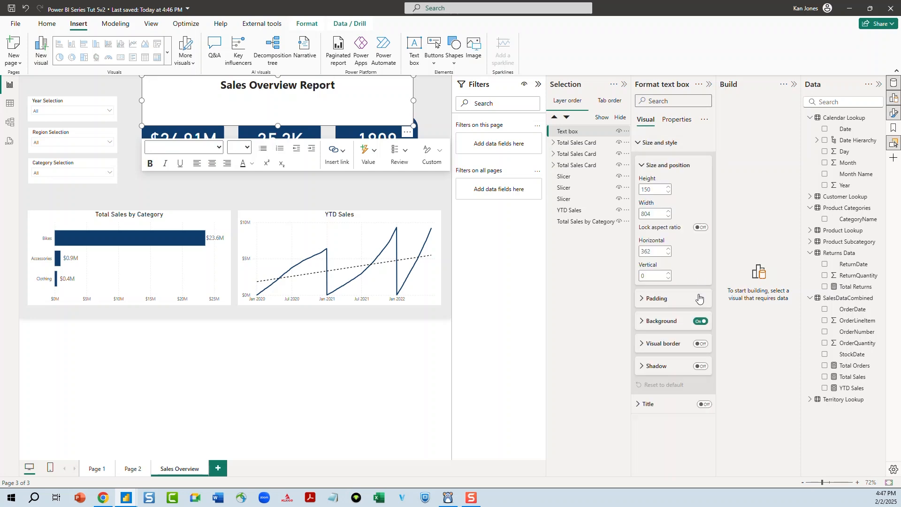
{"action": "left_click", "coordinate": [703, 322]}
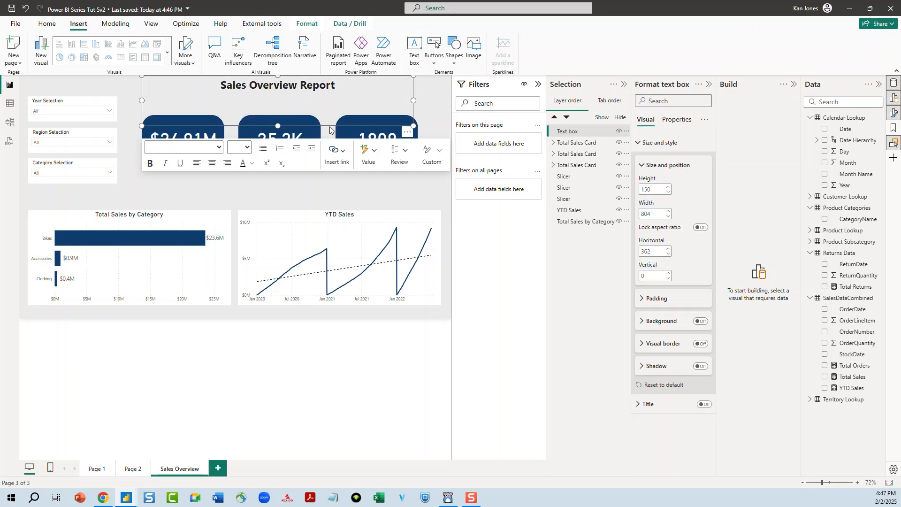
Reduce the title box height to 62 and move it to the top of the page above the cards
{"action": "left_click_drag", "start_coordinate": [277, 125], "coordinate": [278, 96]}
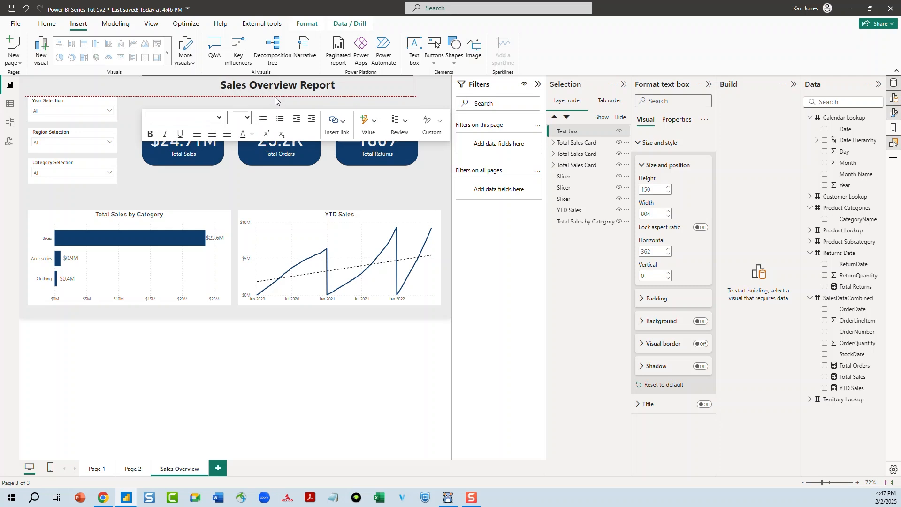
{"action": "mouse_move", "coordinate": [300, 88]}
{"action": "left_mouse_down"}
{"action": "mouse_move", "coordinate": [331, 87]}
{"action": "mouse_move", "coordinate": [293, 103]}
{"action": "left_mouse_up"}
{"action": "left_click", "coordinate": [309, 103]}
{"action": "left_click", "coordinate": [289, 97]}
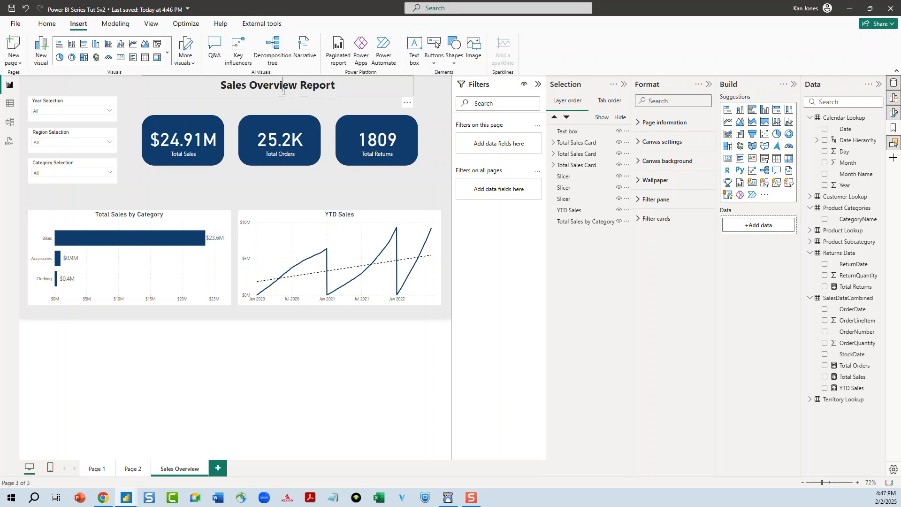
{"action": "left_click", "coordinate": [288, 97]}
{"action": "left_click_drag", "start_coordinate": [287, 96], "coordinate": [221, 104]}
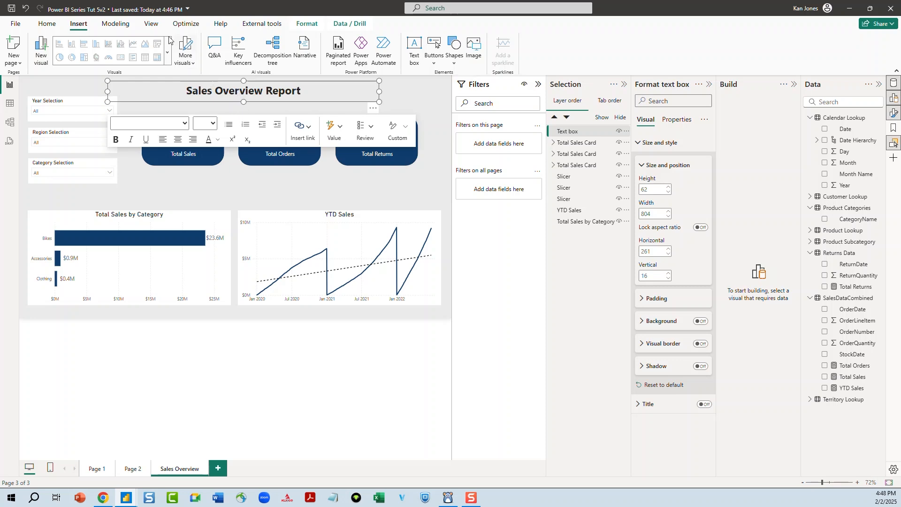
{"action": "left_click", "coordinate": [307, 24]}
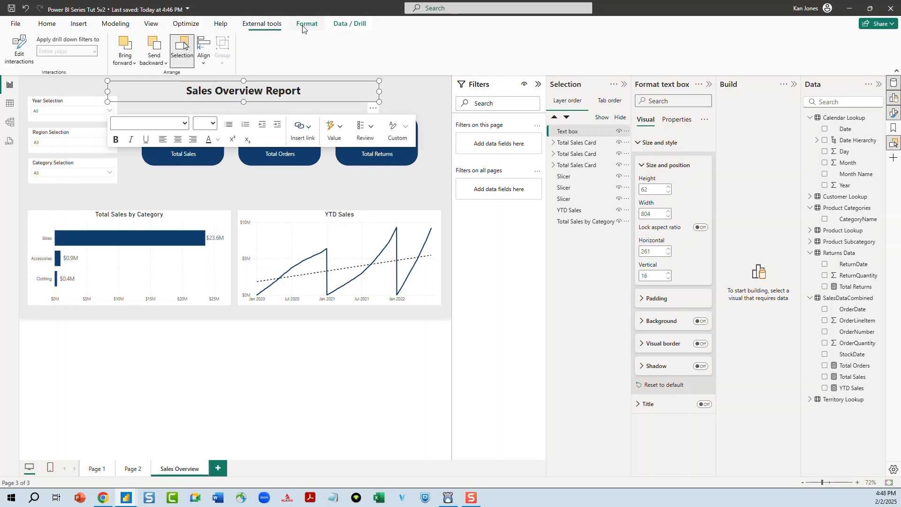
{"action": "left_click", "coordinate": [205, 60]}
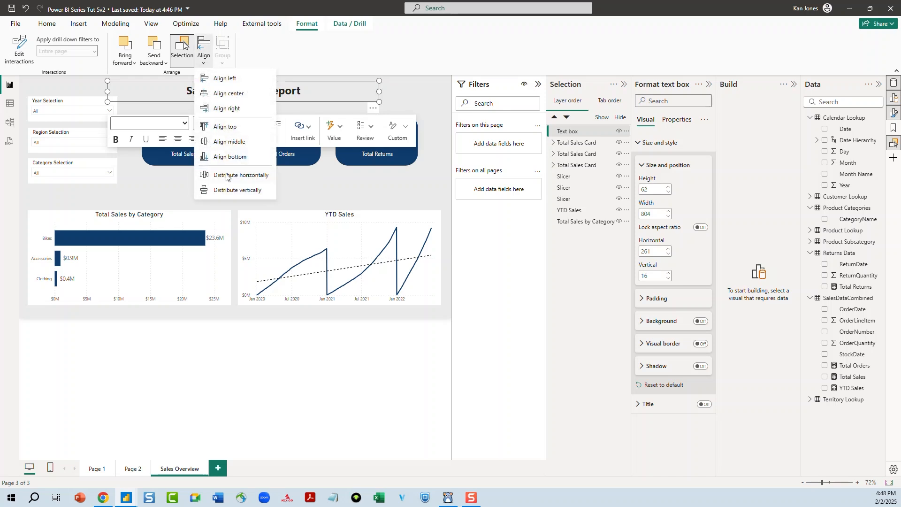
{"action": "left_click", "coordinate": [225, 146]}
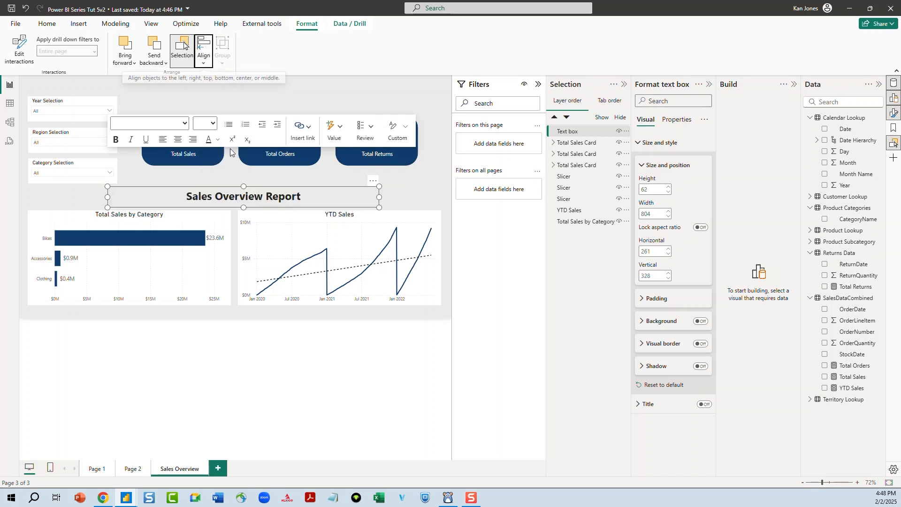
{"action": "key", "text": "ctrl+z"}
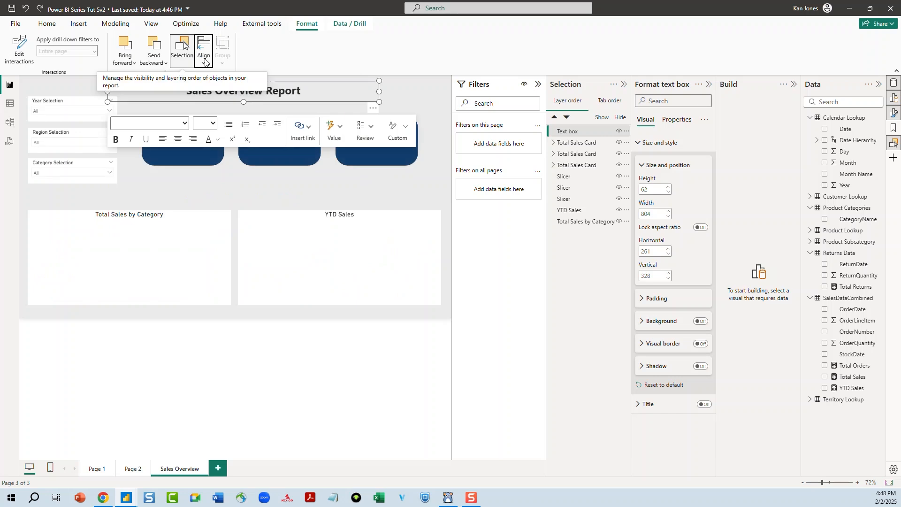
Narrow the title text box to a width of 464 and align it to the centre
{"action": "left_click", "coordinate": [204, 60]}
{"action": "left_click", "coordinate": [231, 99]}
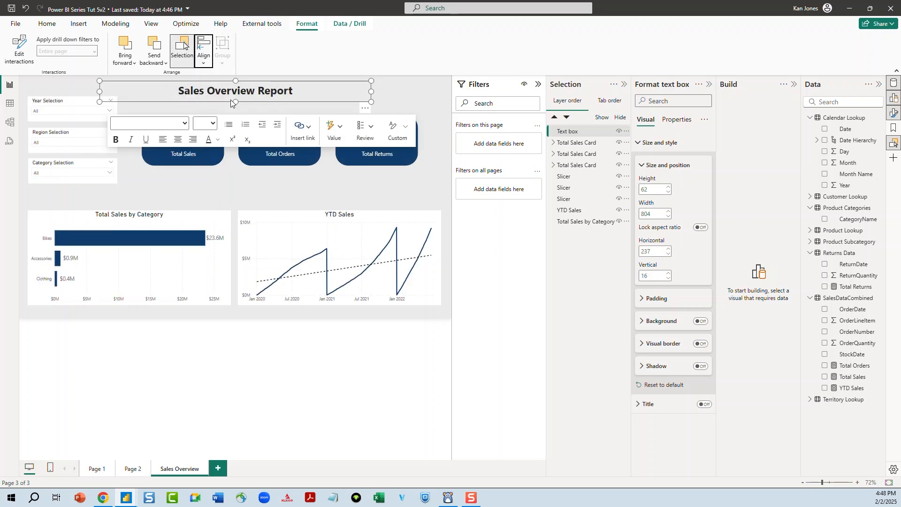
{"action": "left_click_drag", "start_coordinate": [99, 101], "coordinate": [214, 102]}
{"action": "left_click", "coordinate": [201, 60]}
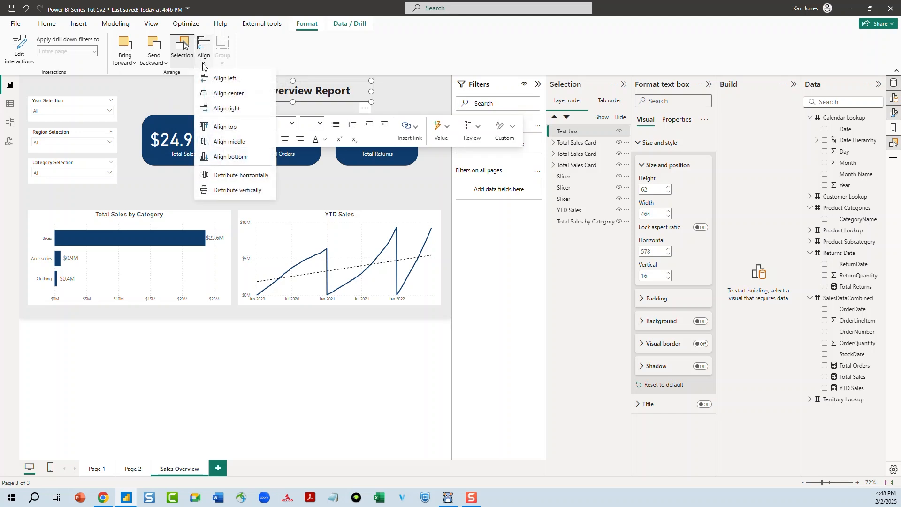
{"action": "left_click", "coordinate": [226, 93]}
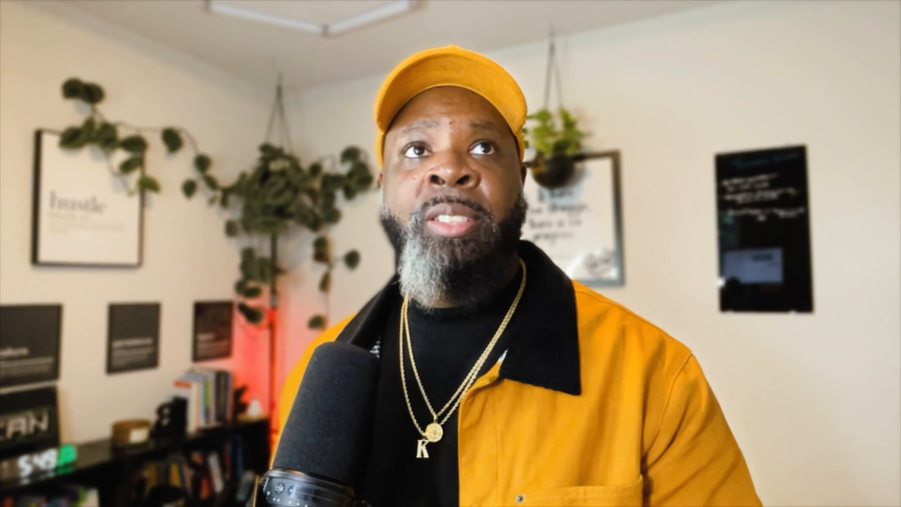